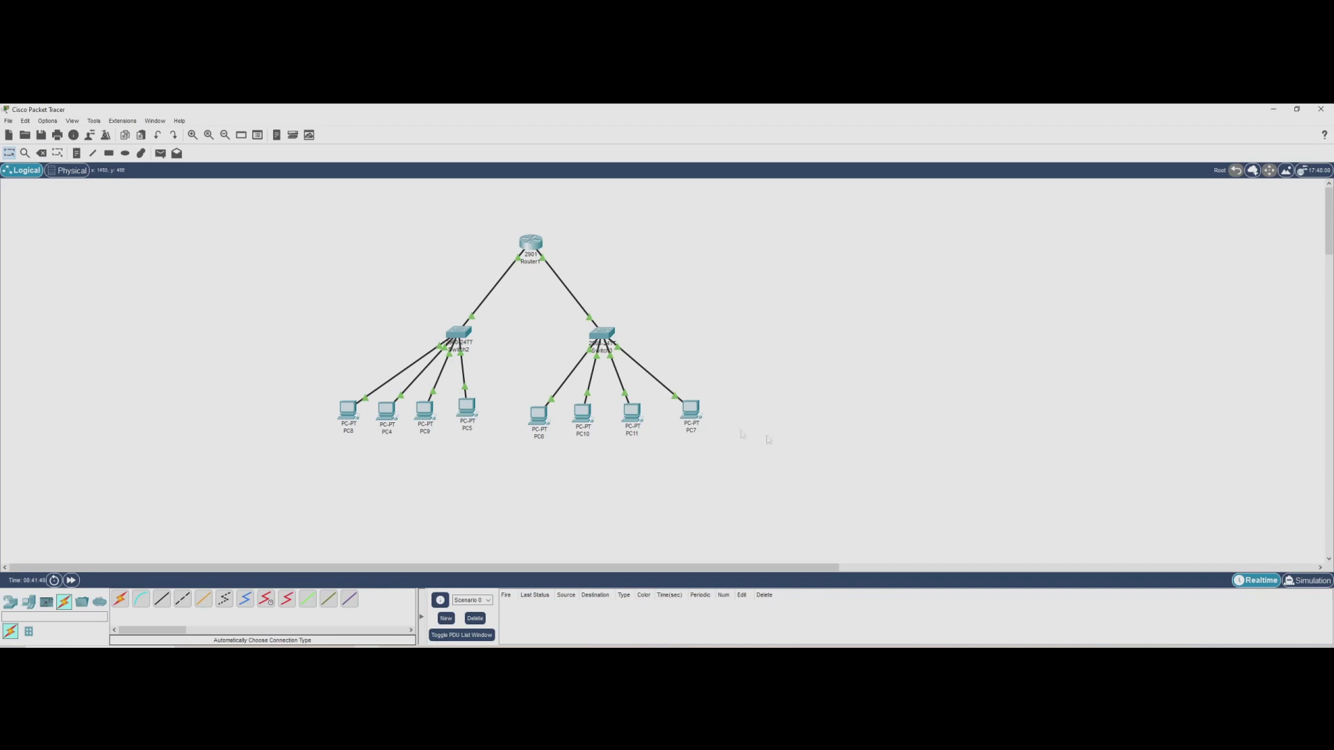
# Check PC8's current IP configuration settings
pyautogui.click(352, 422)
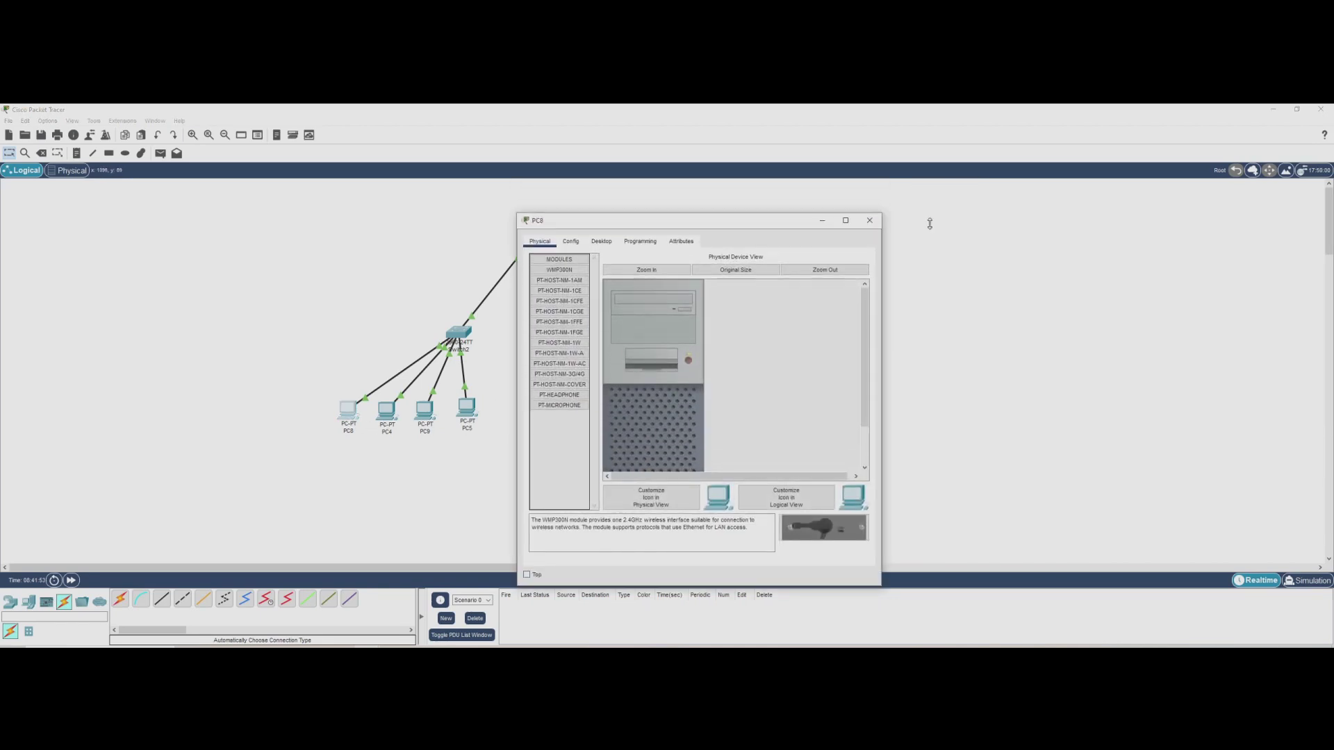
pyautogui.moveTo(766, 189); pyautogui.dragTo(959, 193)
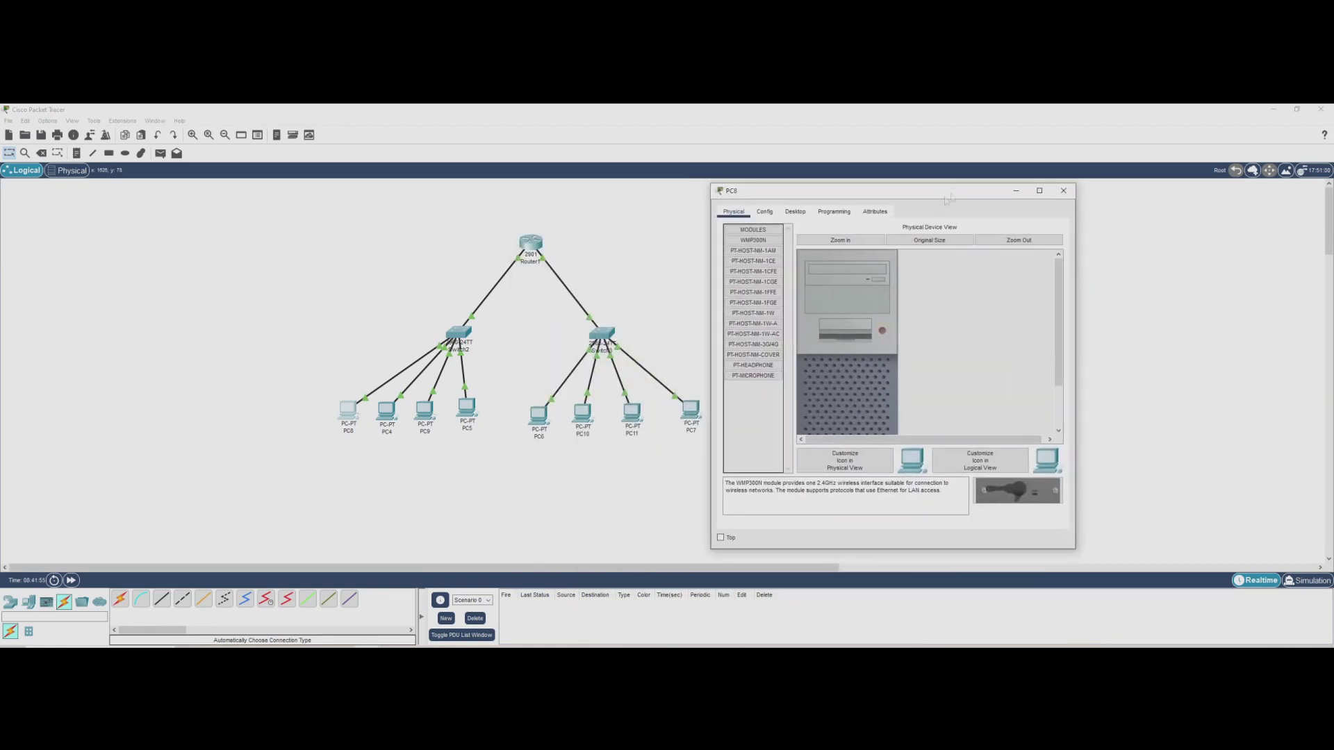
pyautogui.click(796, 211)
pyautogui.click(776, 259)
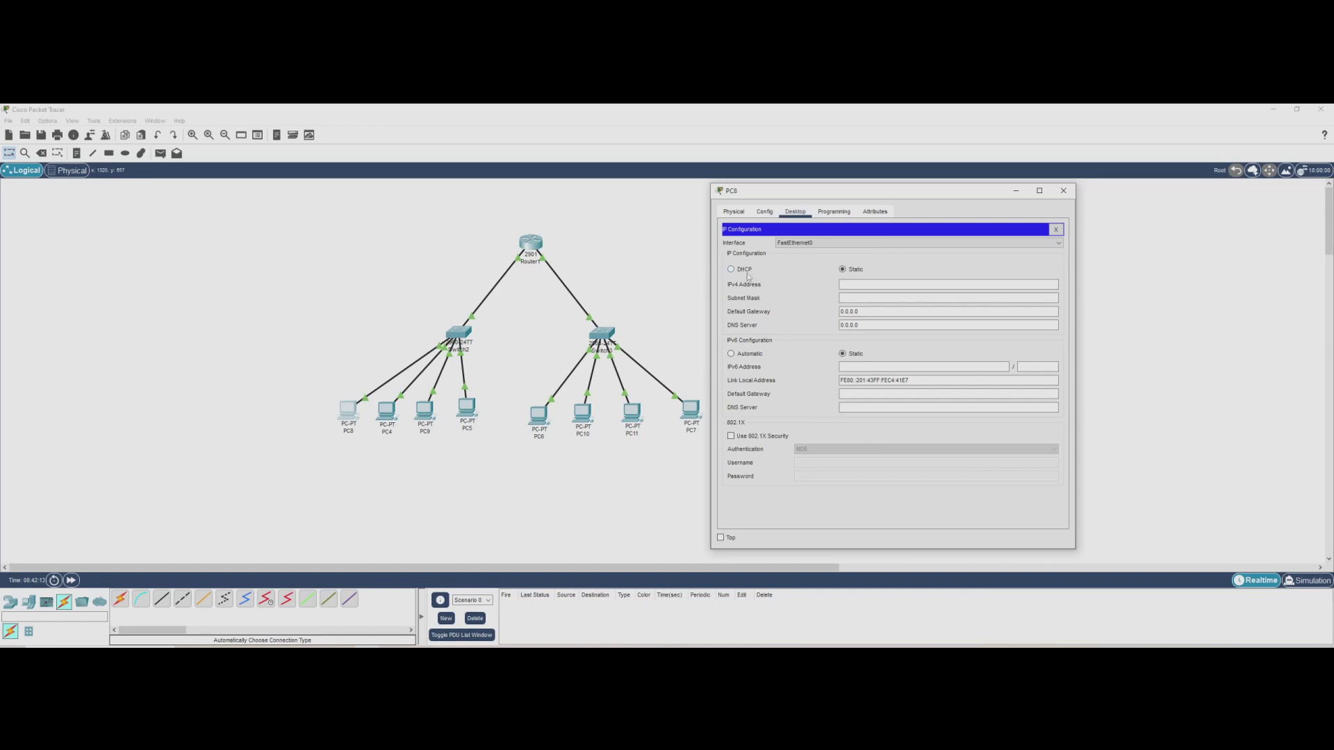
pyautogui.click(576, 112)
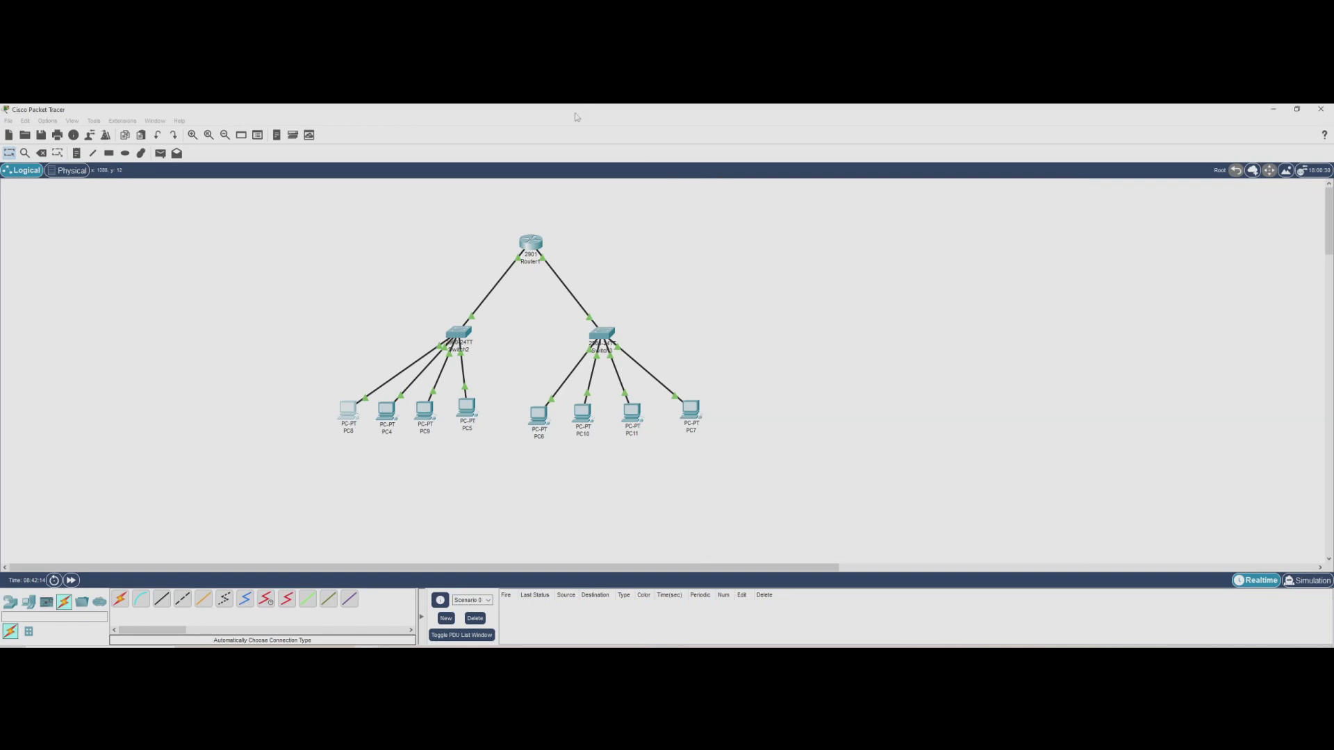
# Enter privileged mode on Router1 with en and run show ip dhcp pool, which lists no pools
pyautogui.click(536, 246)
pyautogui.moveTo(652, 223); pyautogui.dragTo(841, 186)
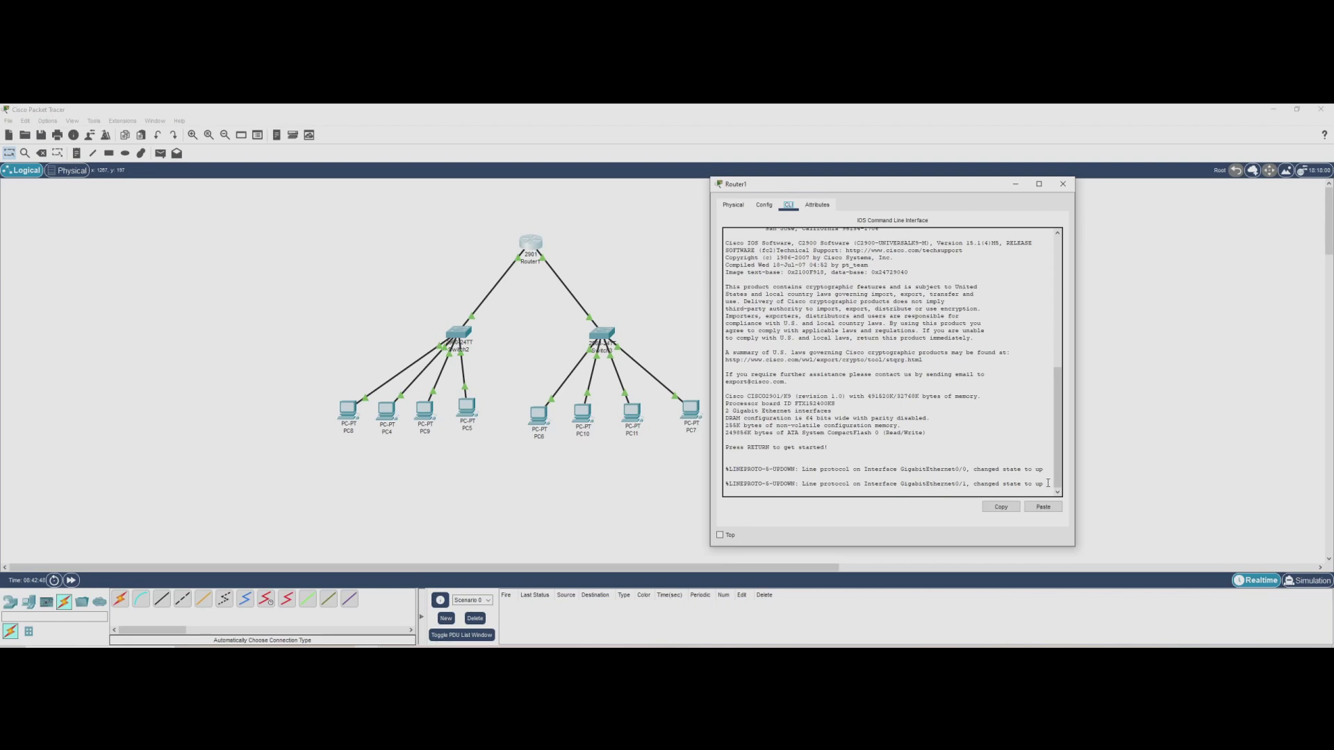
pyautogui.click(1040, 478)
pyautogui.press('Return')
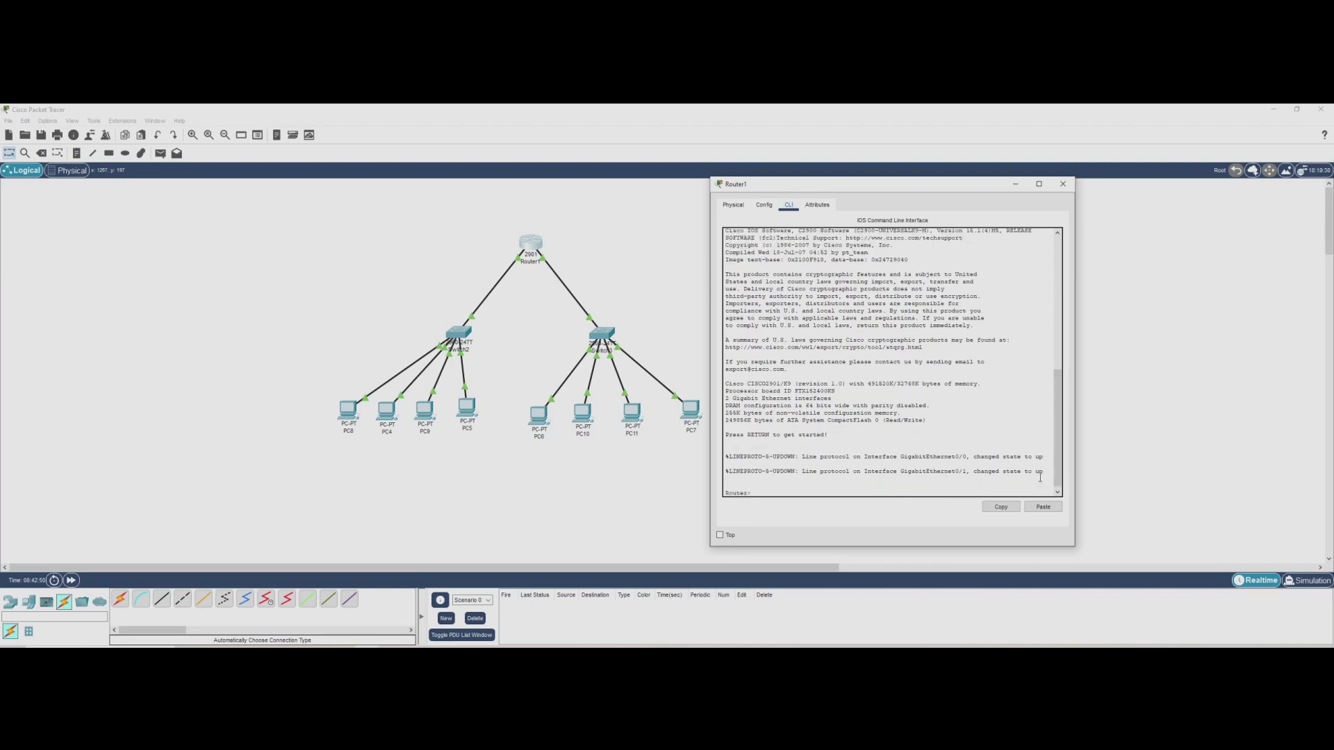
pyautogui.write('en')
pyautogui.press('Return')
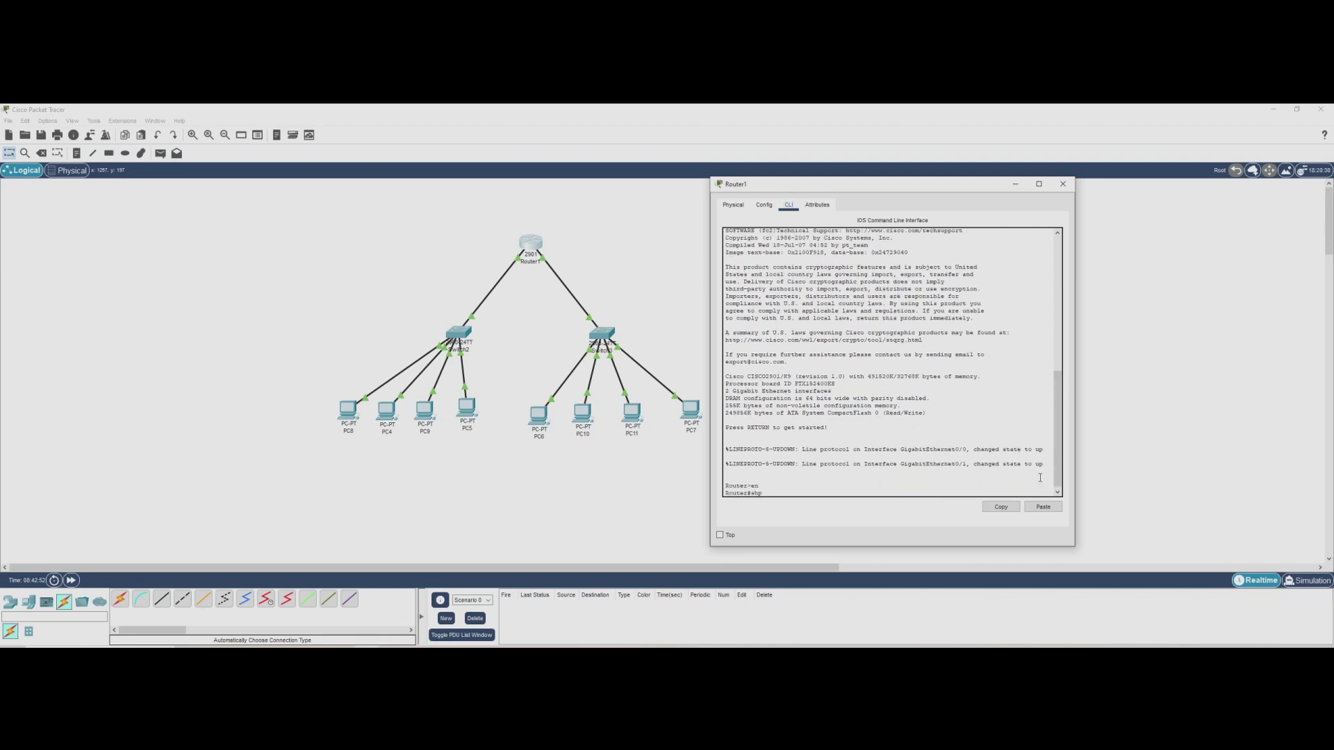
pyautogui.write('shpw')
pyautogui.press('BackSpace')
pyautogui.press('BackSpace')
pyautogui.press('Return')
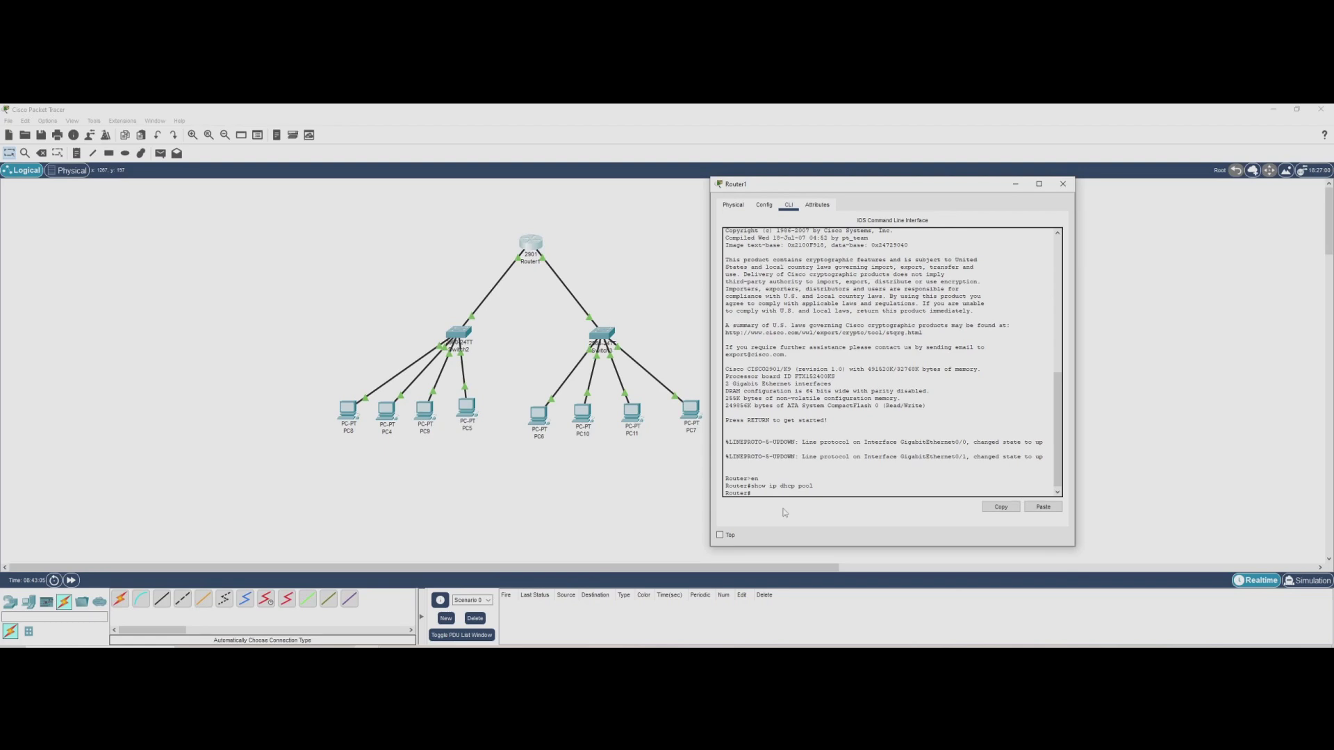
# Set PC8 to DHCP, which fails and leaves an APIPA address, then return to Router1's CLI
pyautogui.click(552, 132)
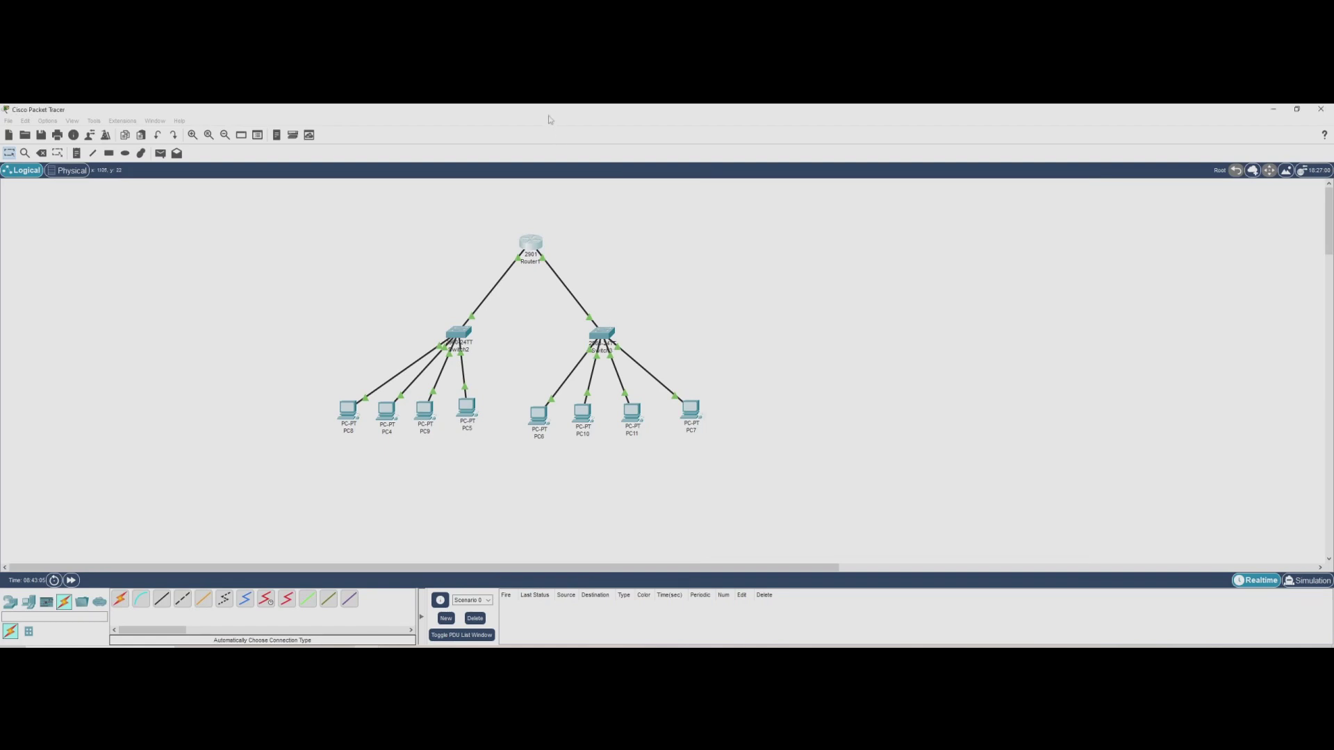
pyautogui.click(347, 412)
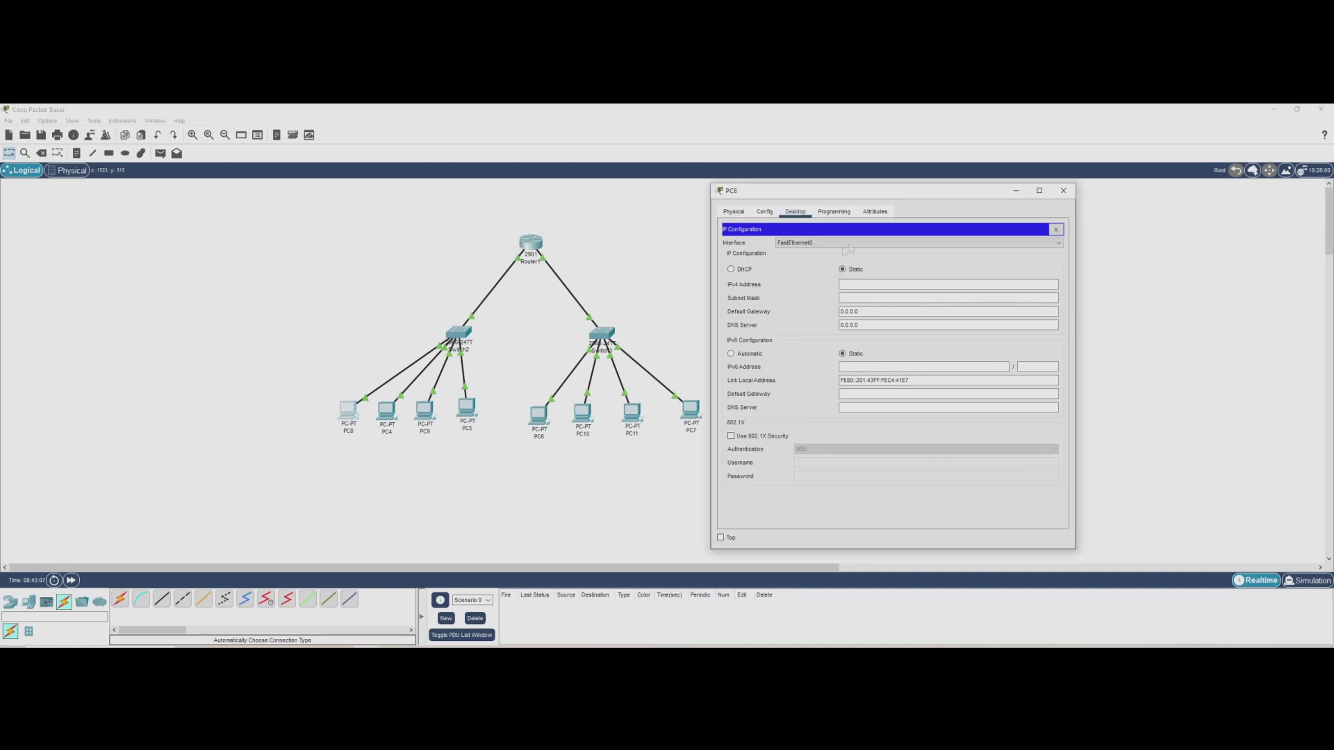
pyautogui.moveTo(899, 195); pyautogui.dragTo(900, 188)
pyautogui.click(856, 277)
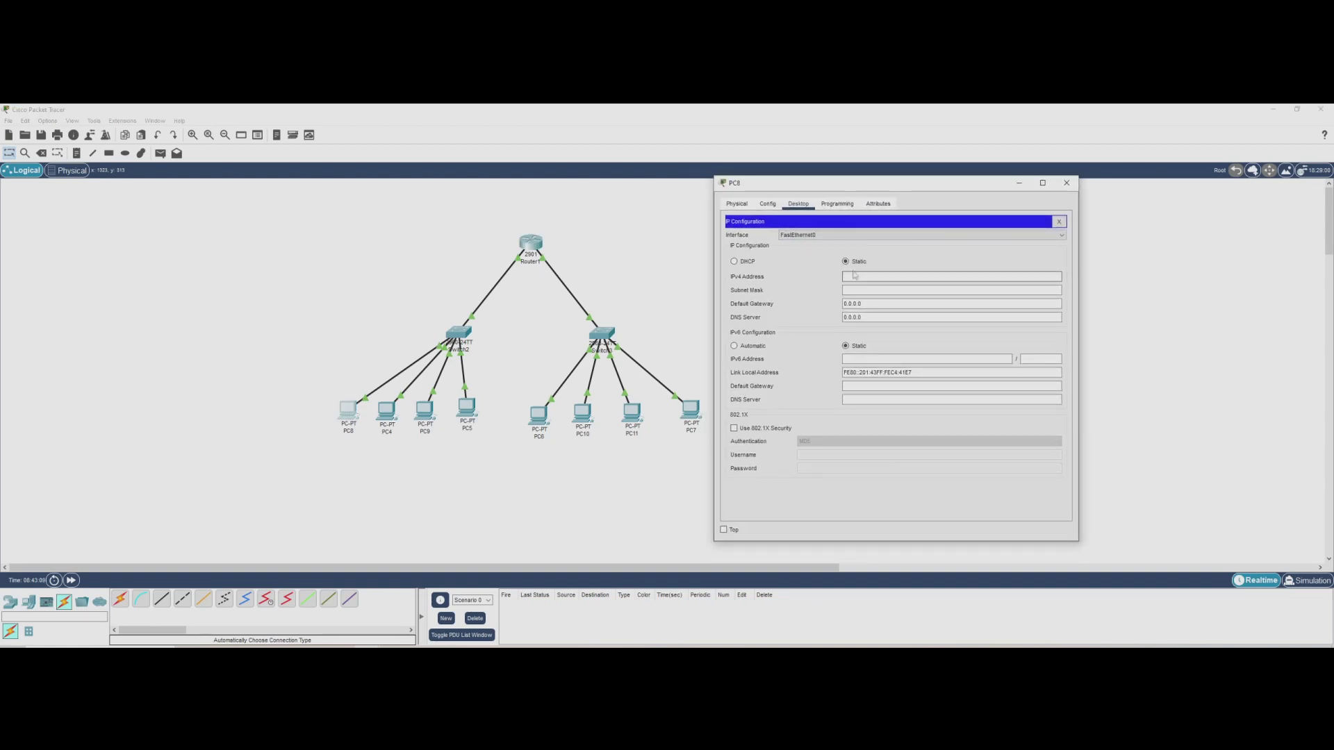
pyautogui.click(734, 261)
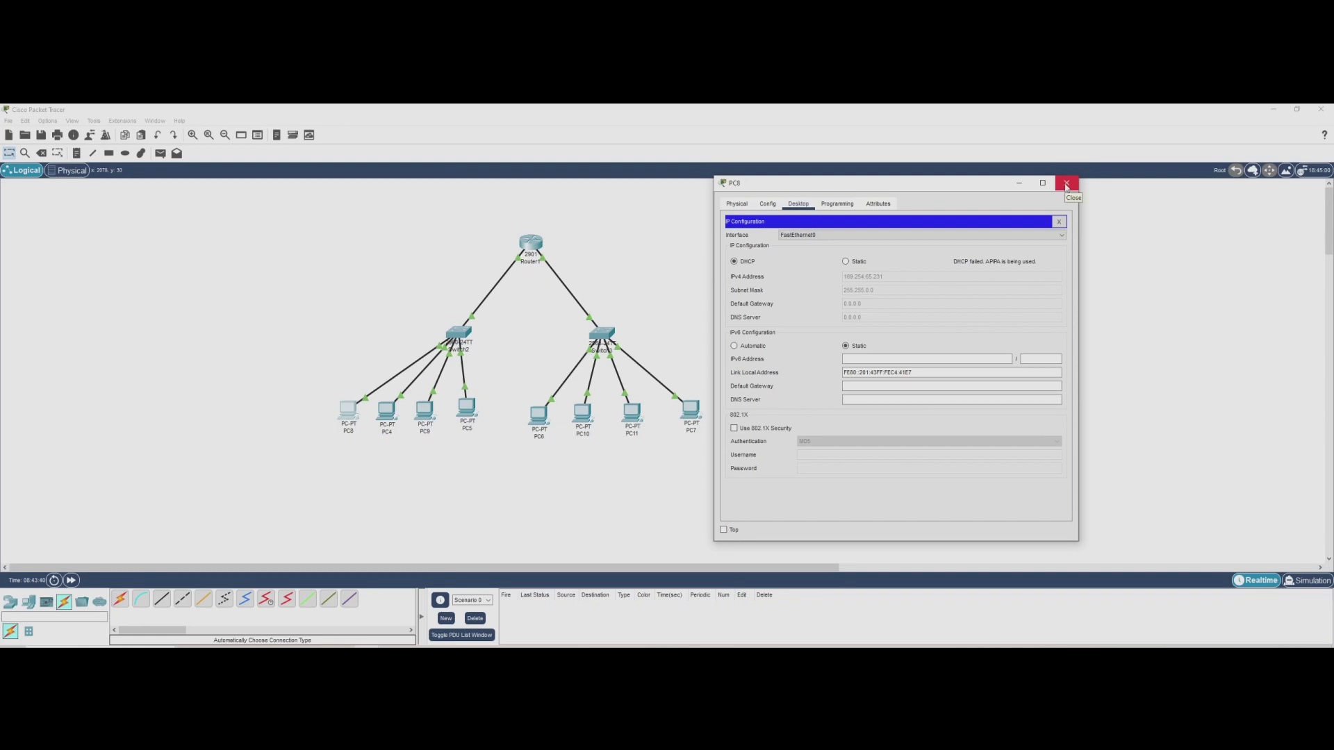
pyautogui.click(1067, 183)
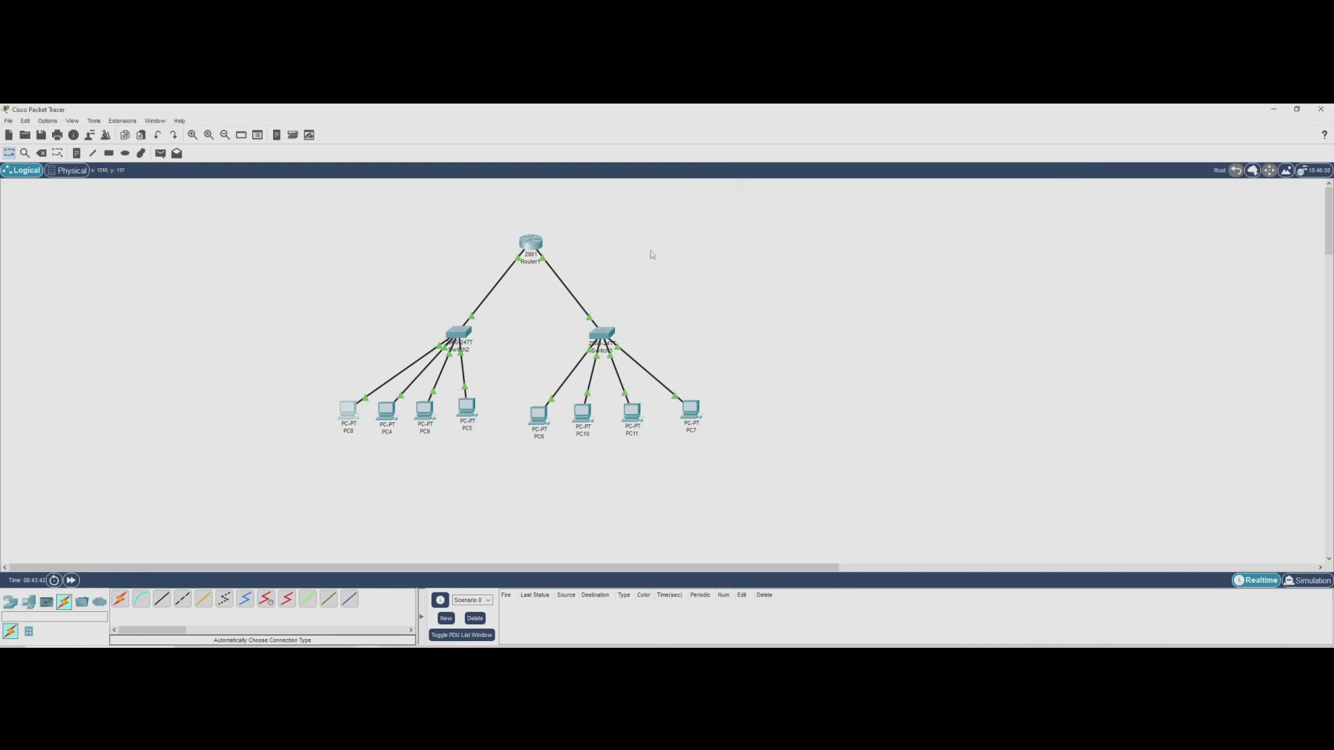
pyautogui.click(531, 244)
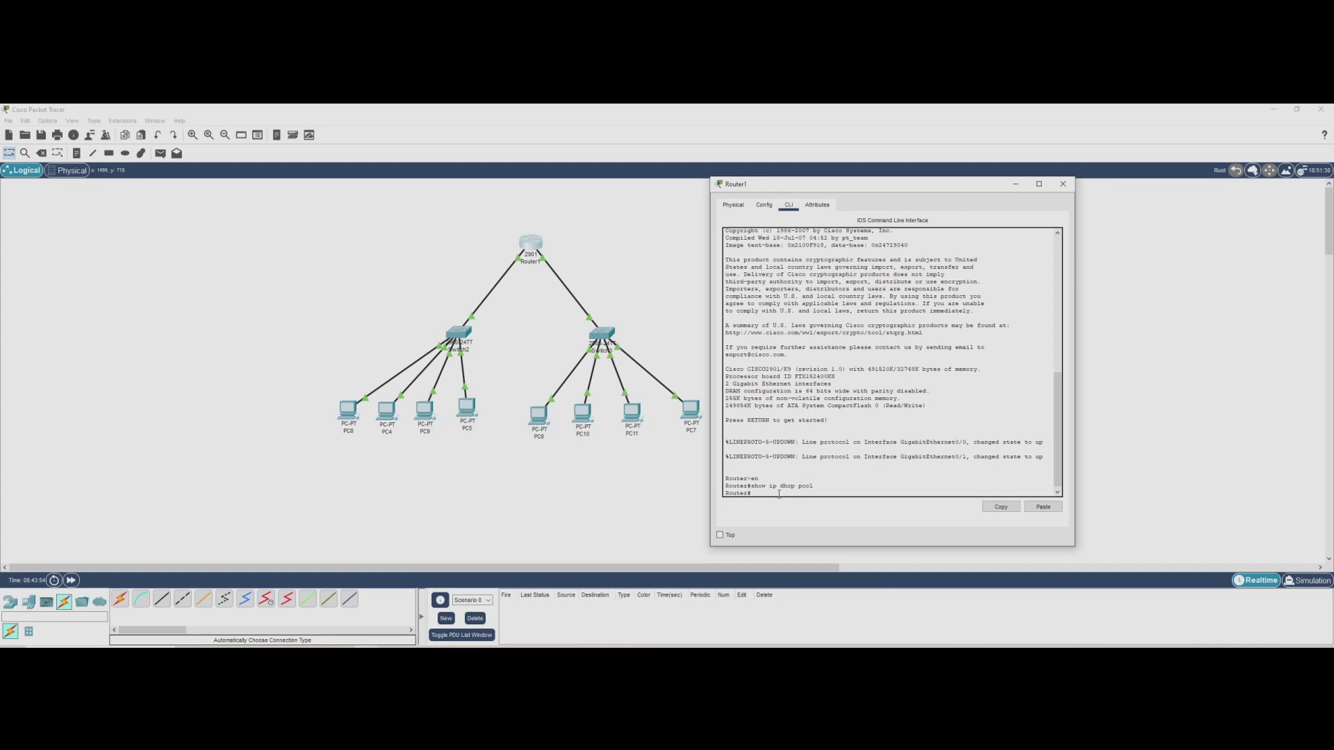
# Run show ip interface brief and highlight Gi0/0 at 10.1.0.1 and Gi0/1 at 10.2.0.1
pyautogui.write('inter brief')
pyautogui.press('Return')
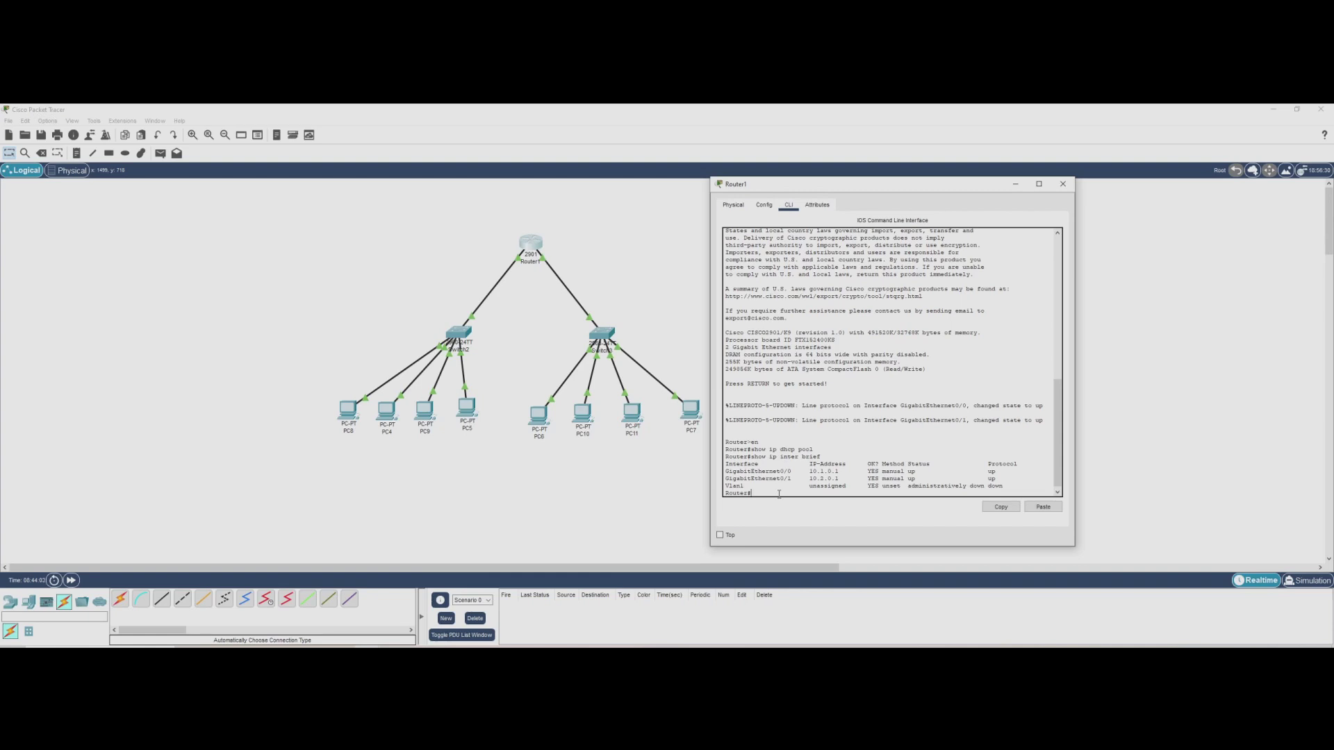
pyautogui.moveTo(725, 472); pyautogui.dragTo(1001, 474)
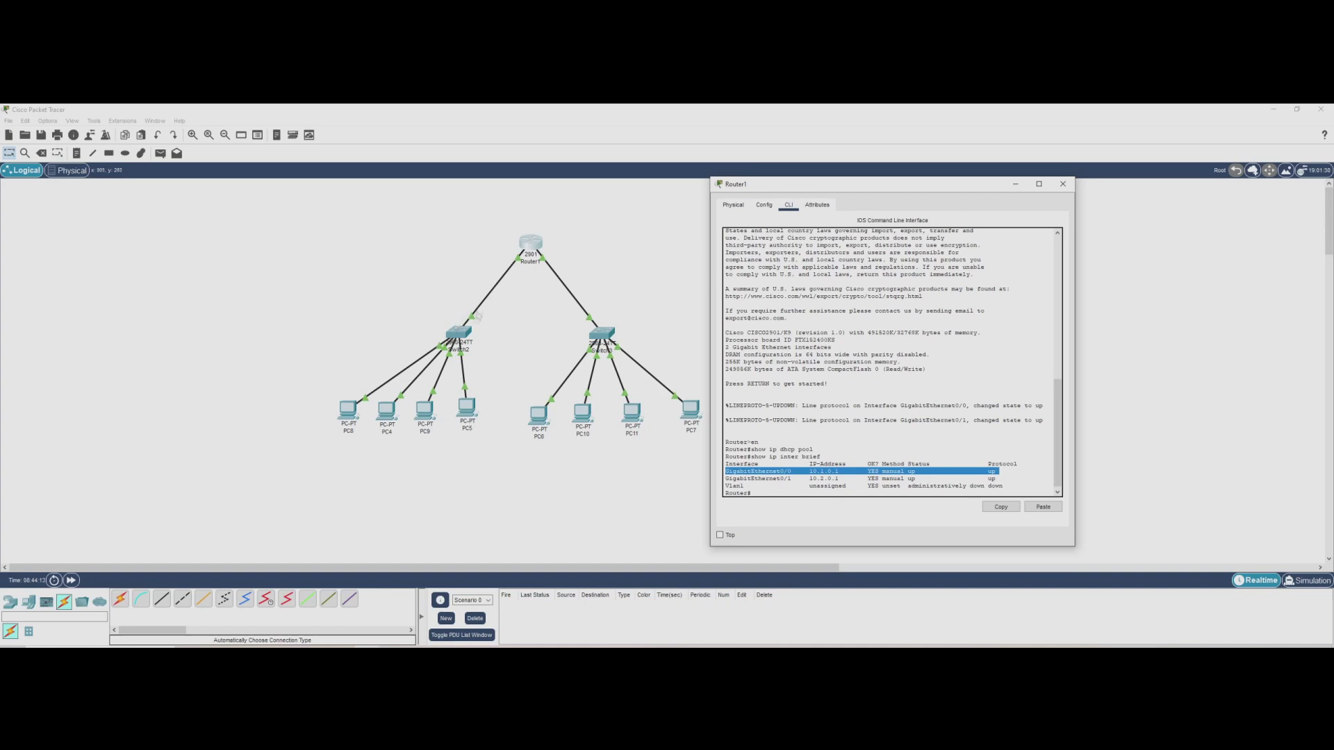
pyautogui.moveTo(726, 480); pyautogui.dragTo(1012, 477)
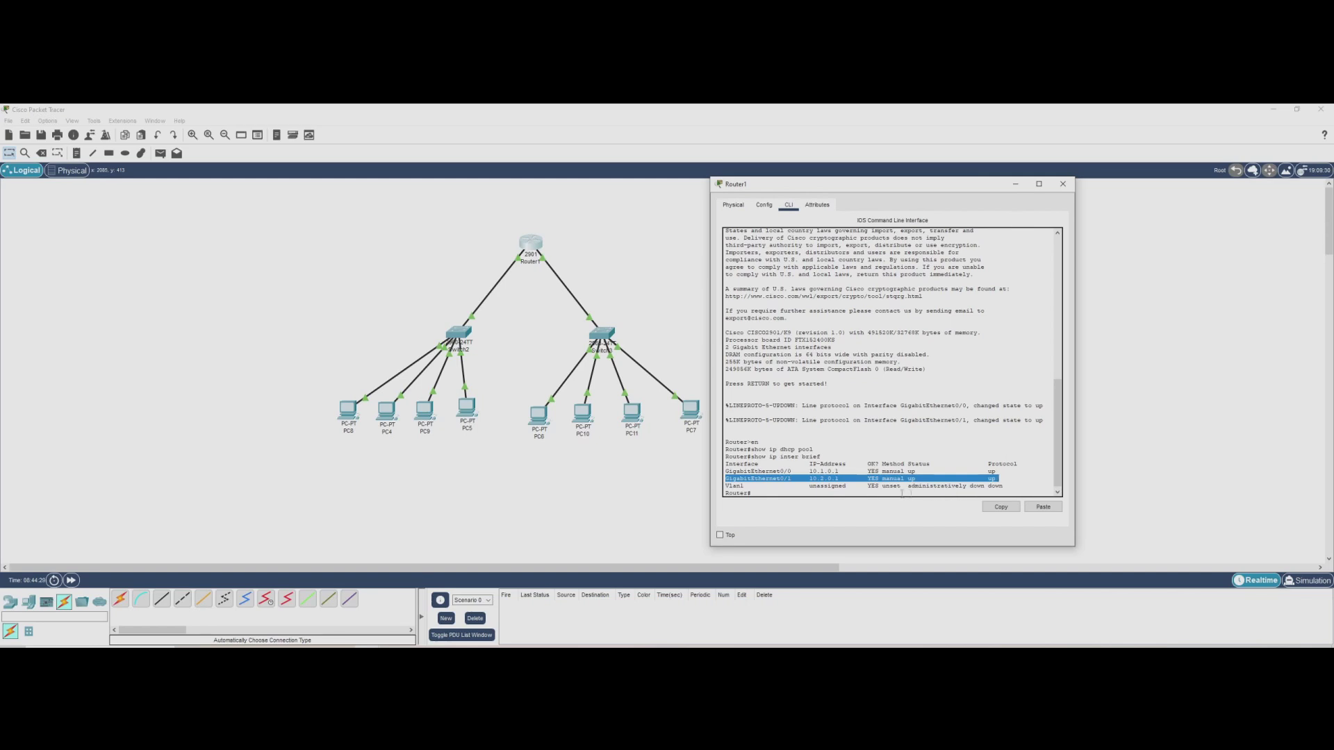
pyautogui.click(852, 495)
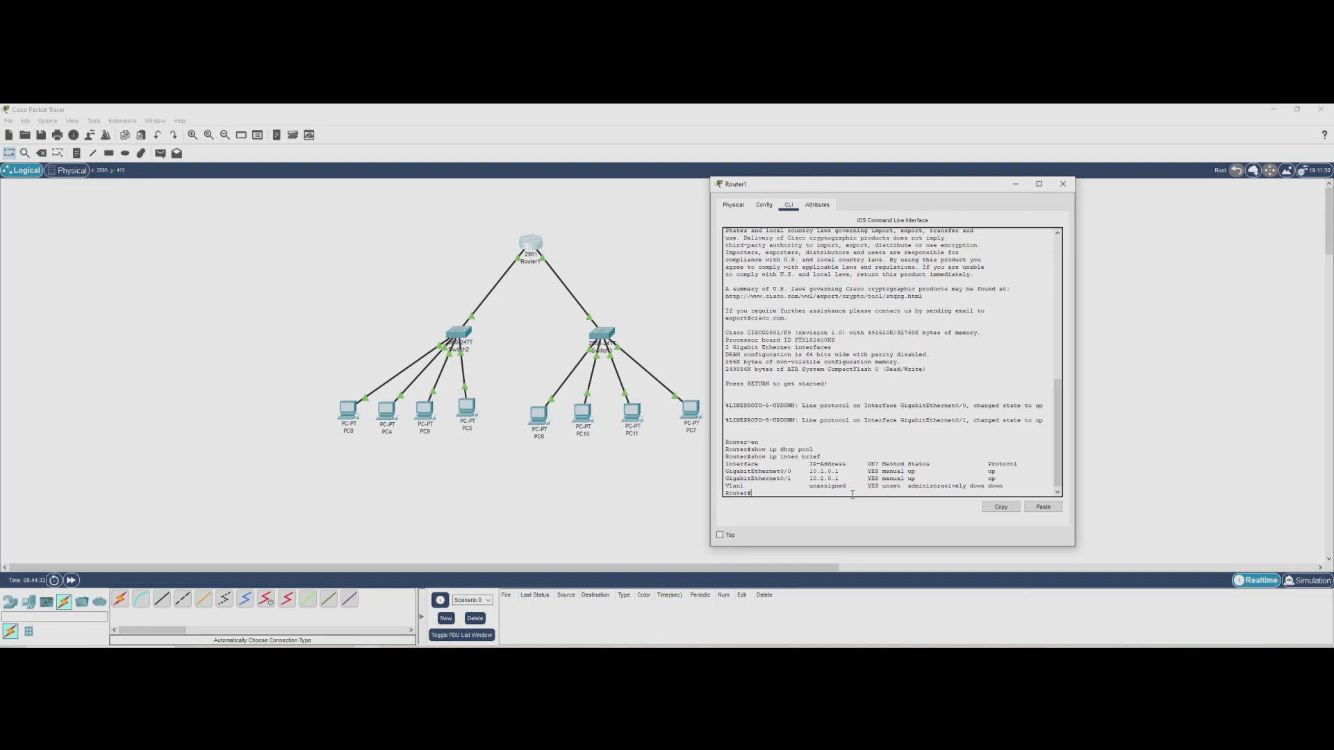
# Enter global configuration mode and exclude 10.1.0.1 from DHCP assignment
pyautogui.write('conf t')
pyautogui.press('Return')
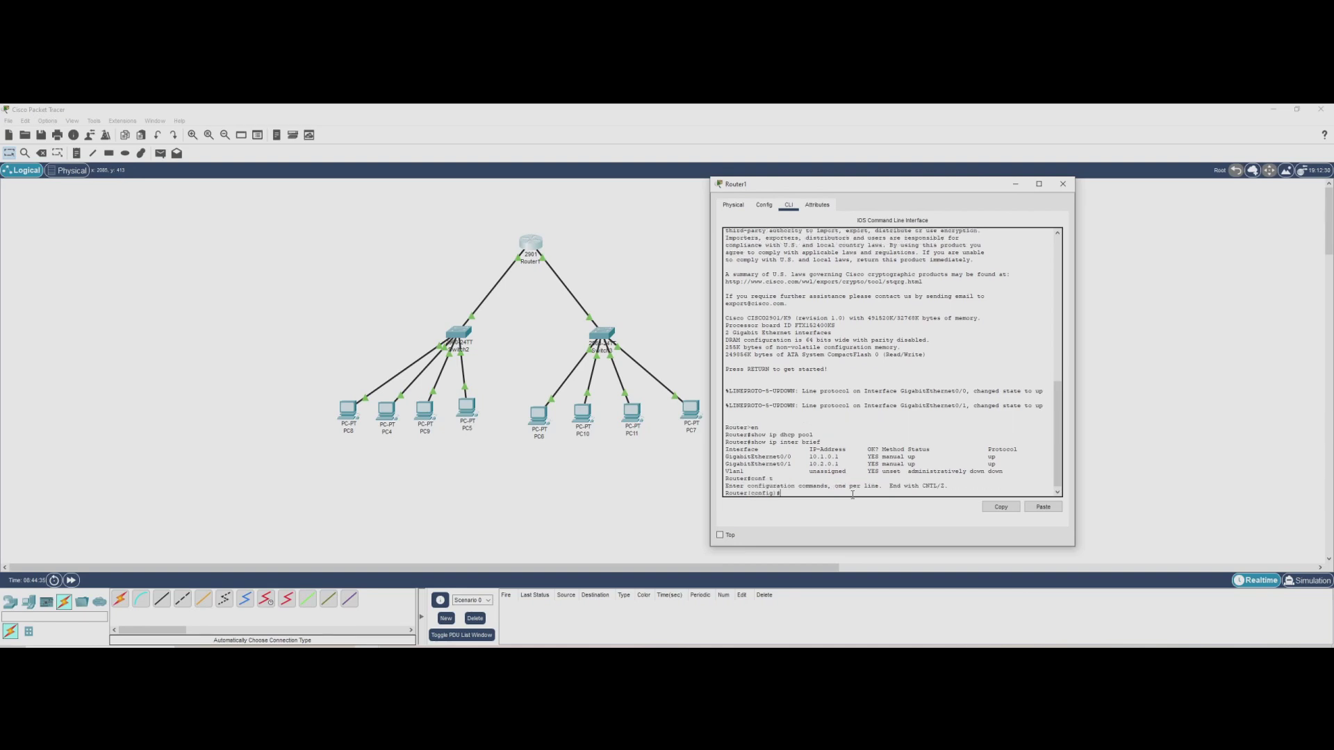
pyautogui.write('ip d')
pyautogui.press('Tab')
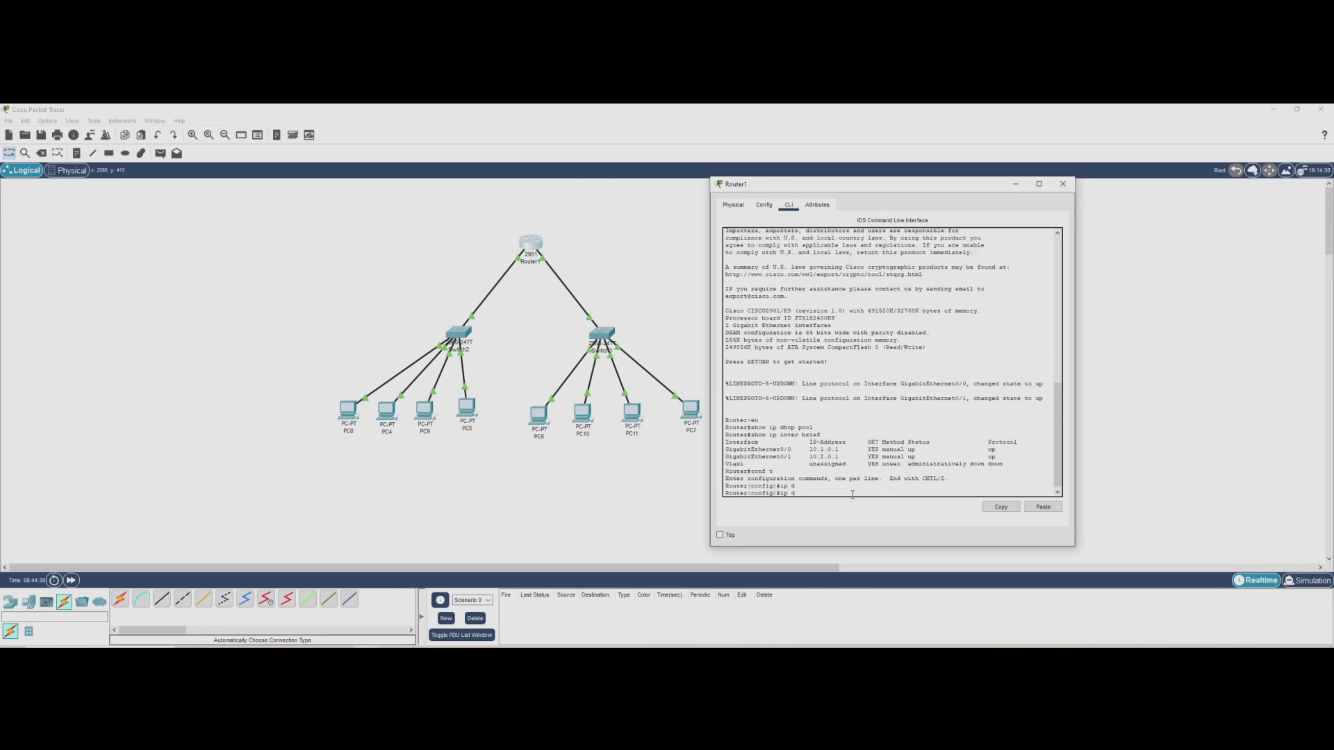
pyautogui.write('hc')
pyautogui.press('Tab')
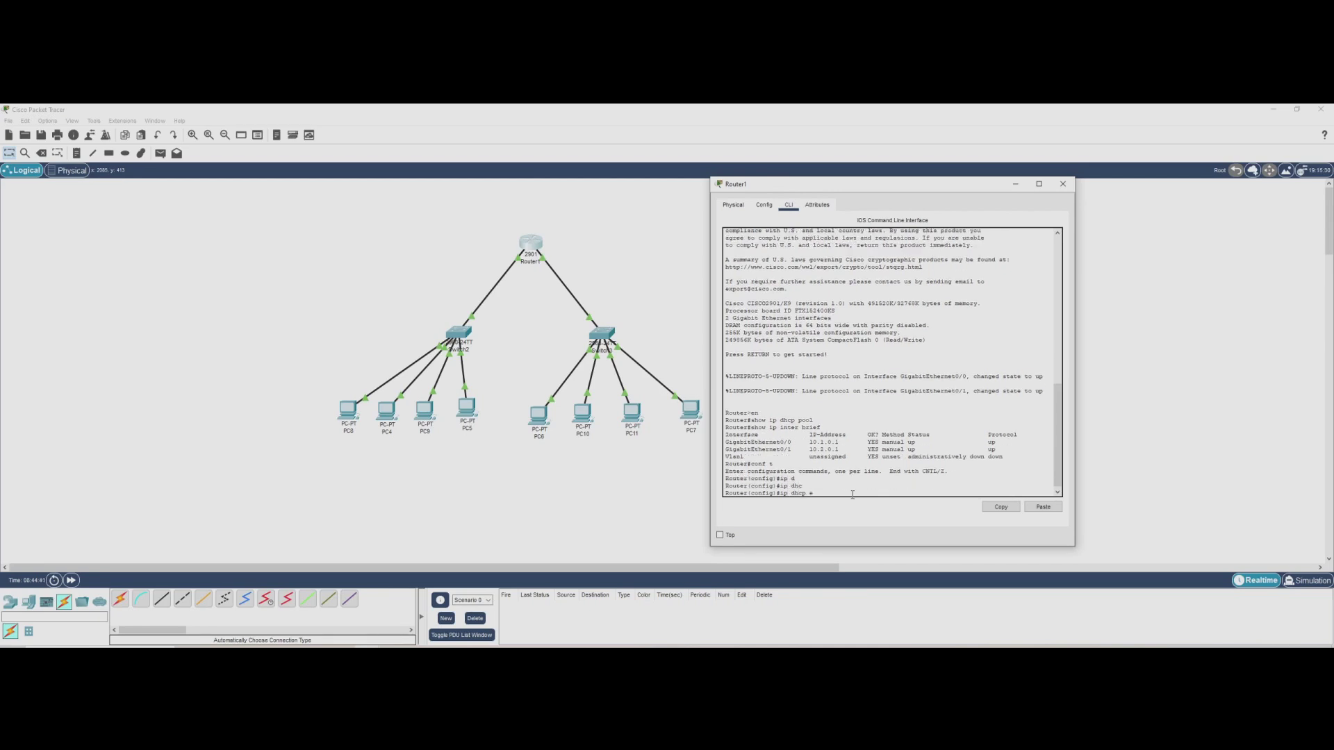
pyautogui.write('ex')
pyautogui.press('Tab')
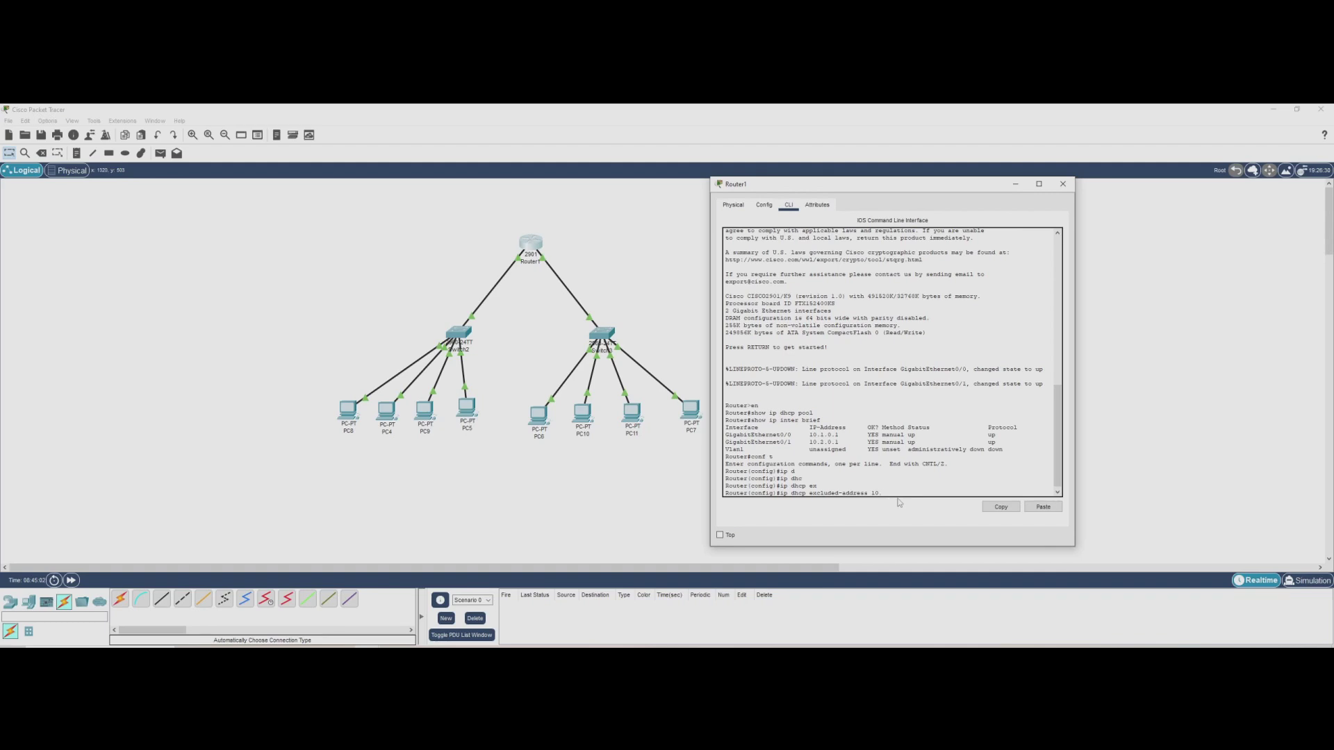
pyautogui.write('.0.1')
pyautogui.press('Return')
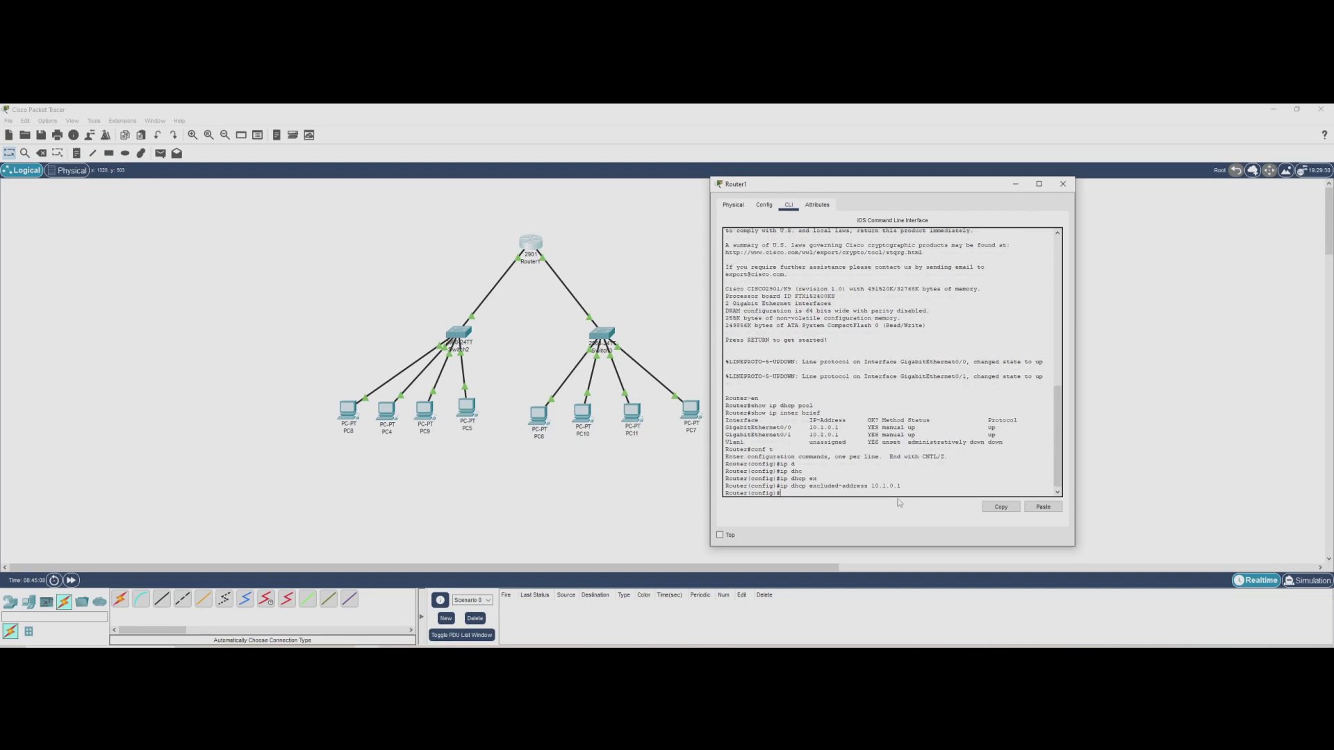
# Exclude 10.2.0.1 from DHCP assignment as well
pyautogui.write('ip dhcp ex')
pyautogui.press('Tab')
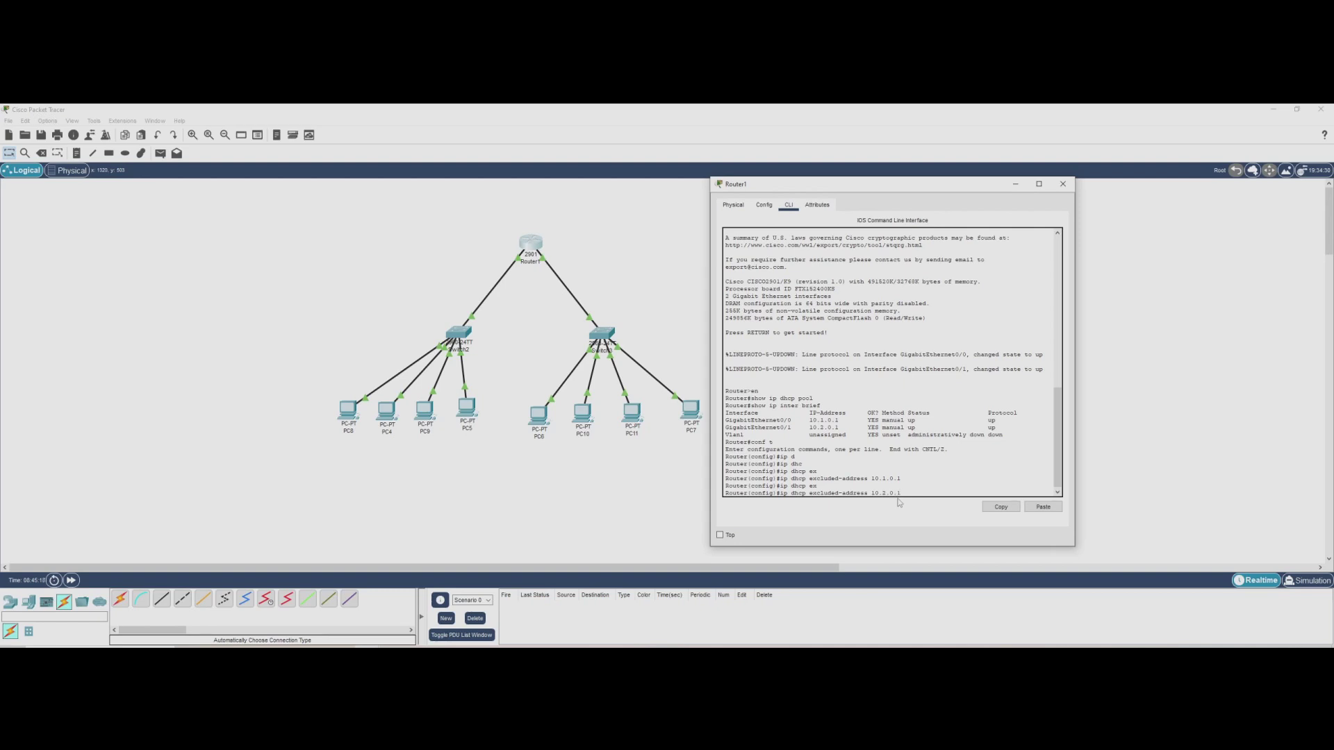
pyautogui.press('Return')
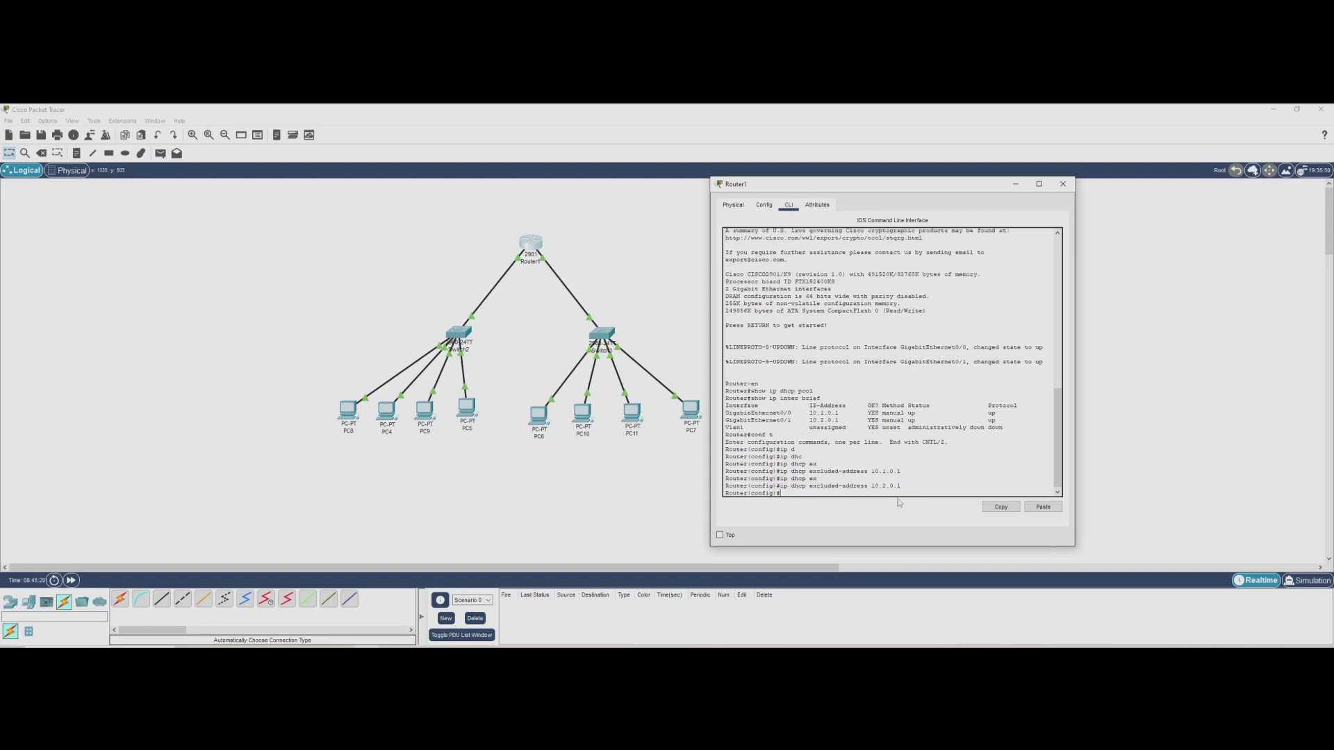
pyautogui.press('Return')
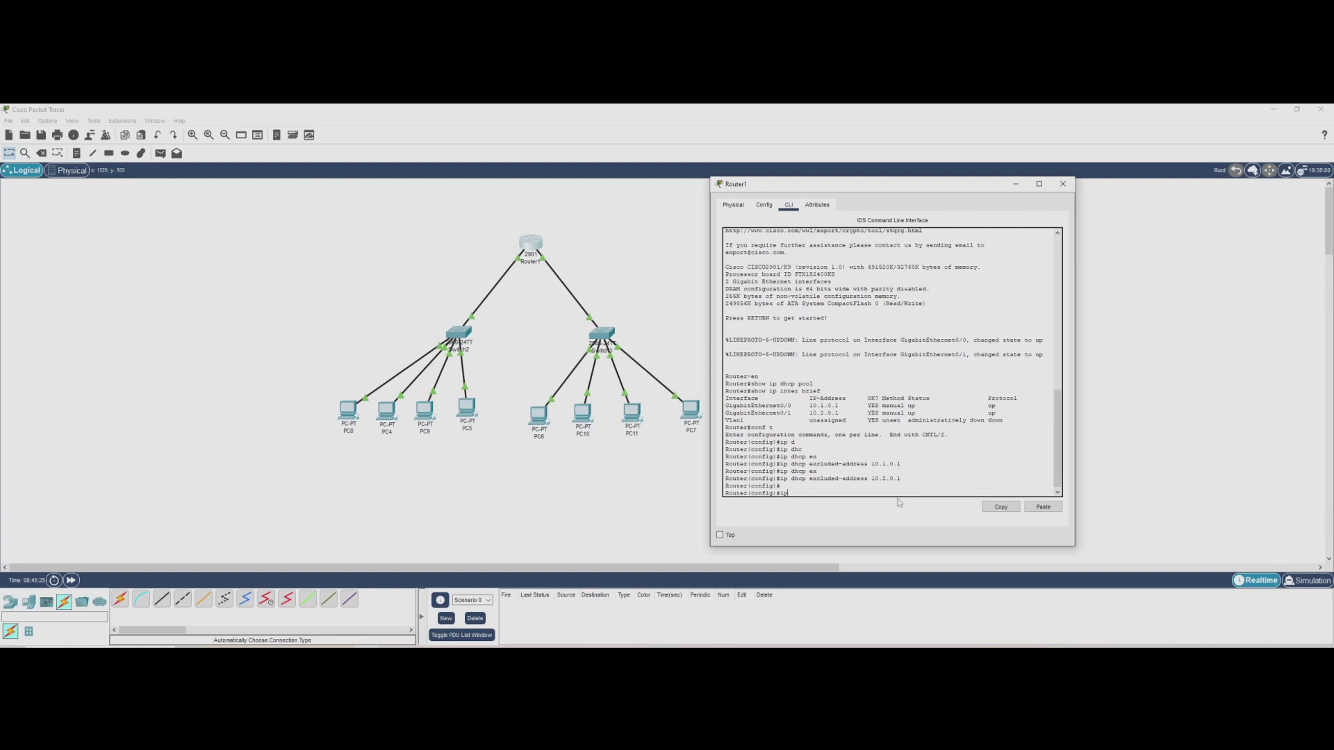
# Create DHCP pool DHCP1 with network 10.1.0.0 255.255.255.0
pyautogui.write('ip dhc')
pyautogui.press('Tab')
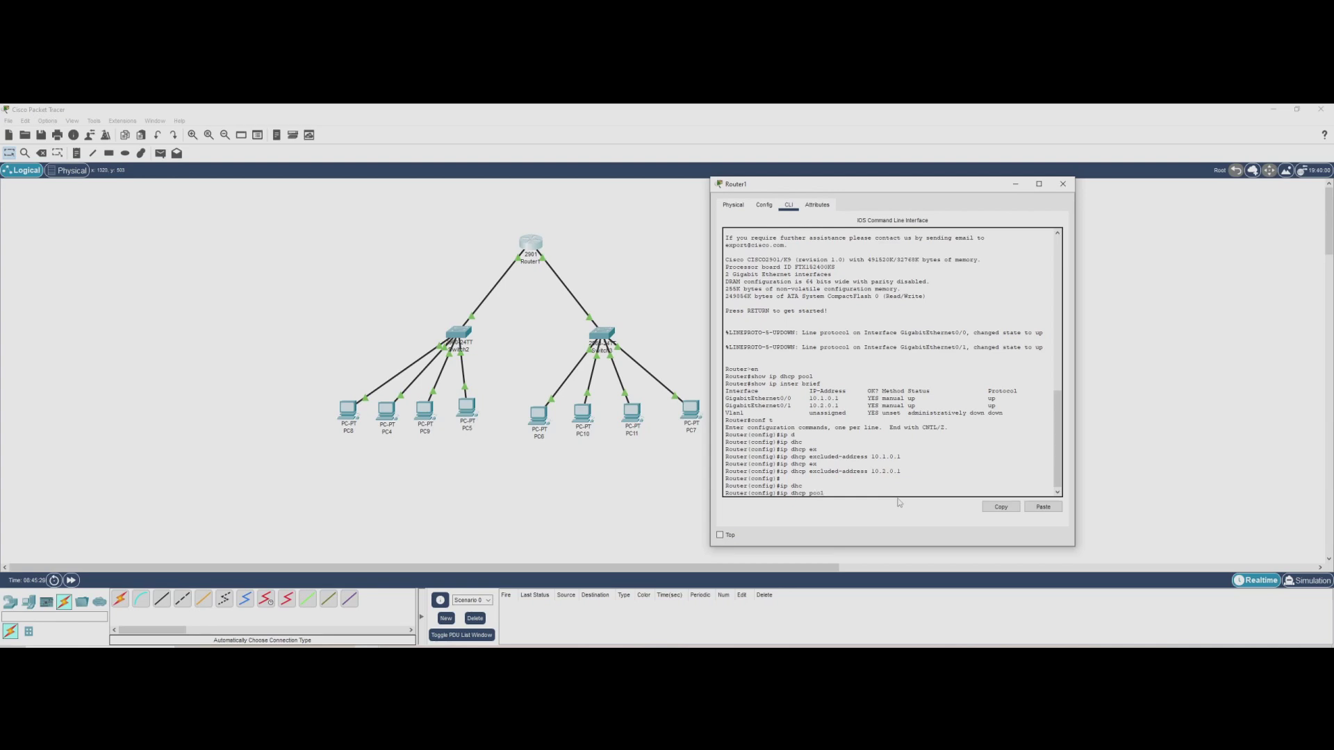
pyautogui.write('pool ?')
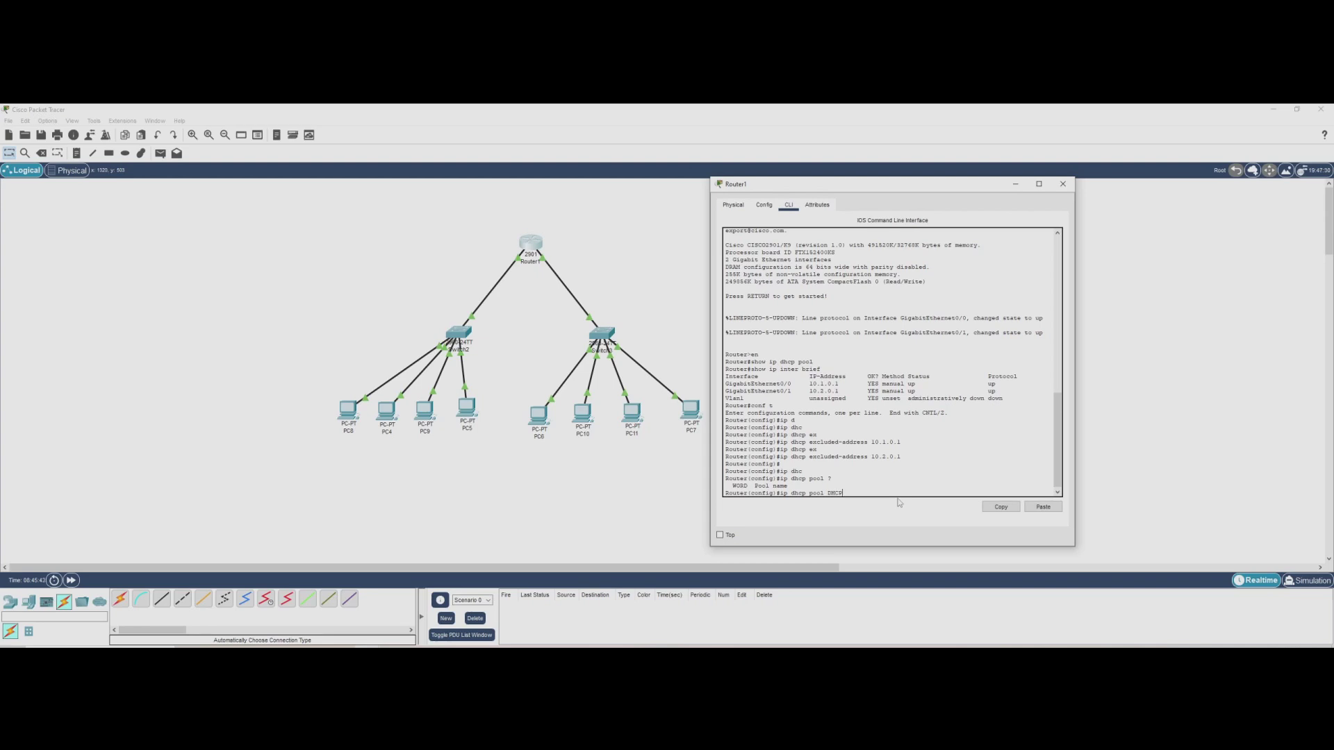
pyautogui.press('Return')
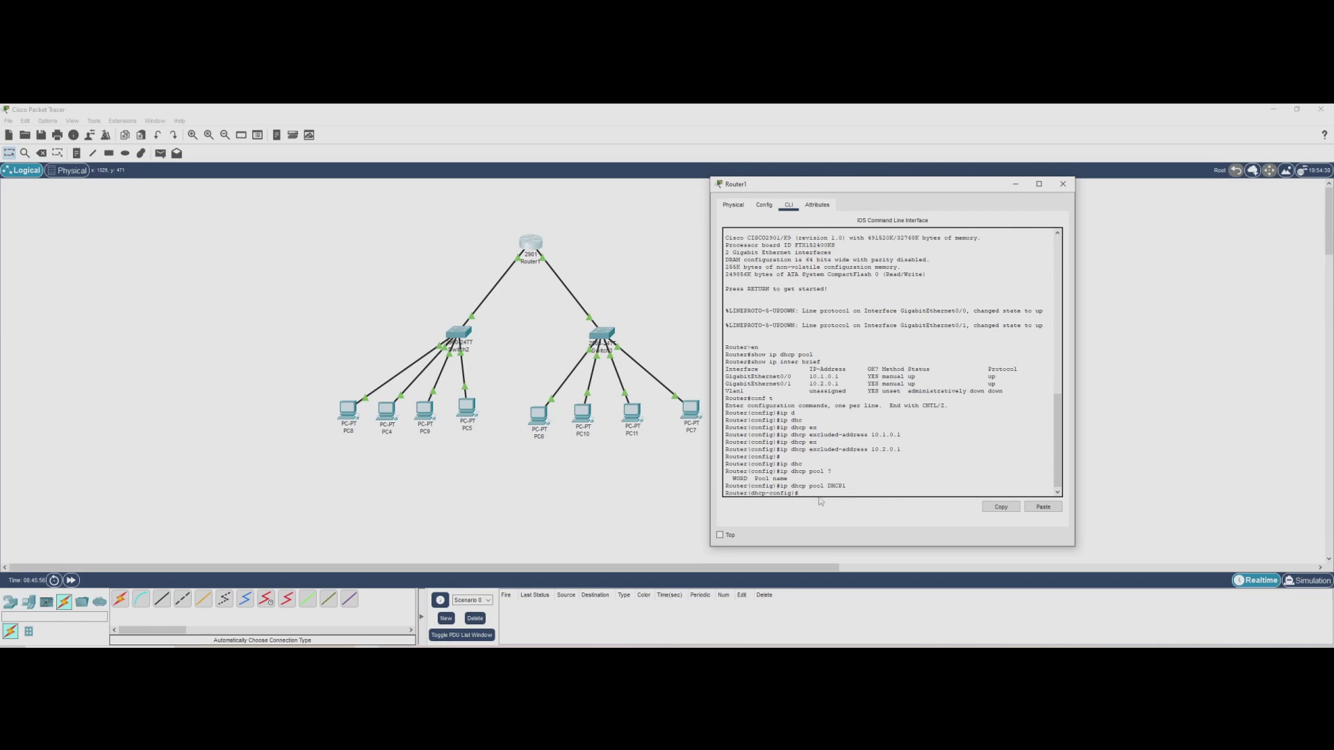
pyautogui.press('Tab')
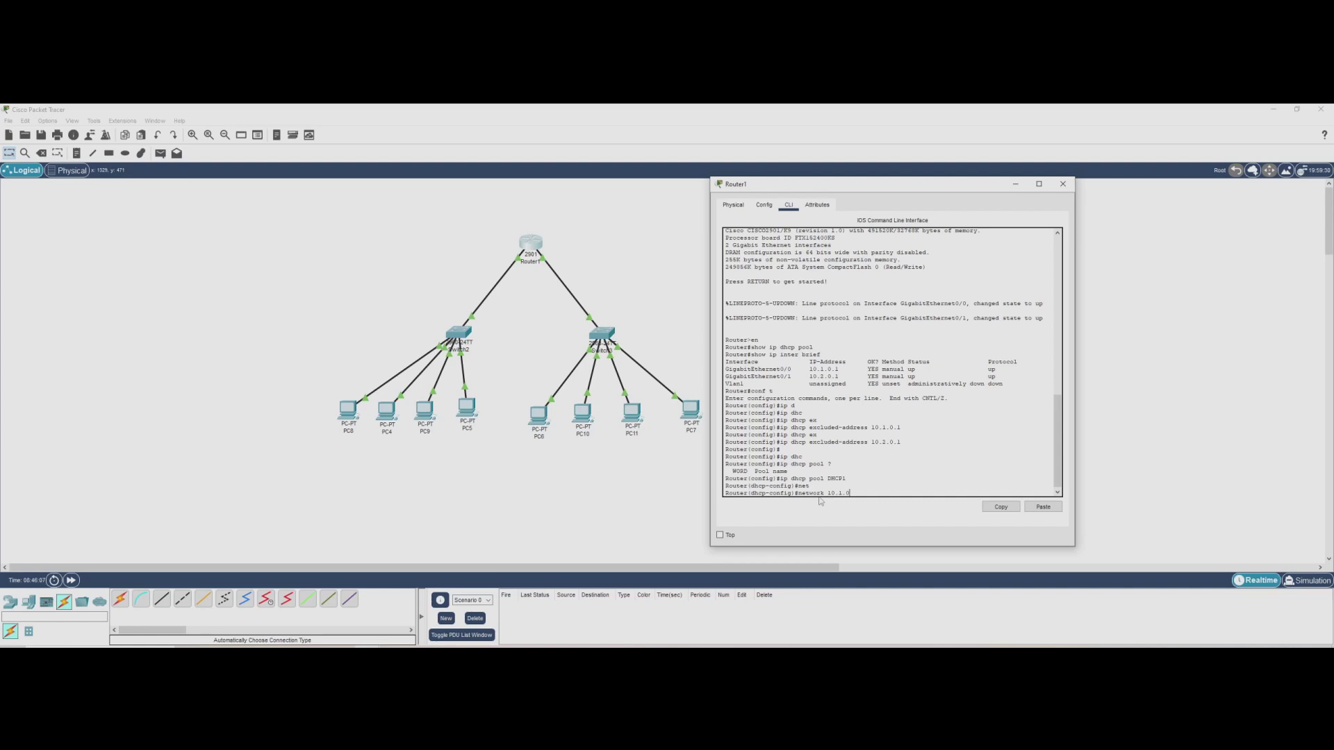
pyautogui.write('10.1.0.0 255.255.255.0')
pyautogui.press('Return')
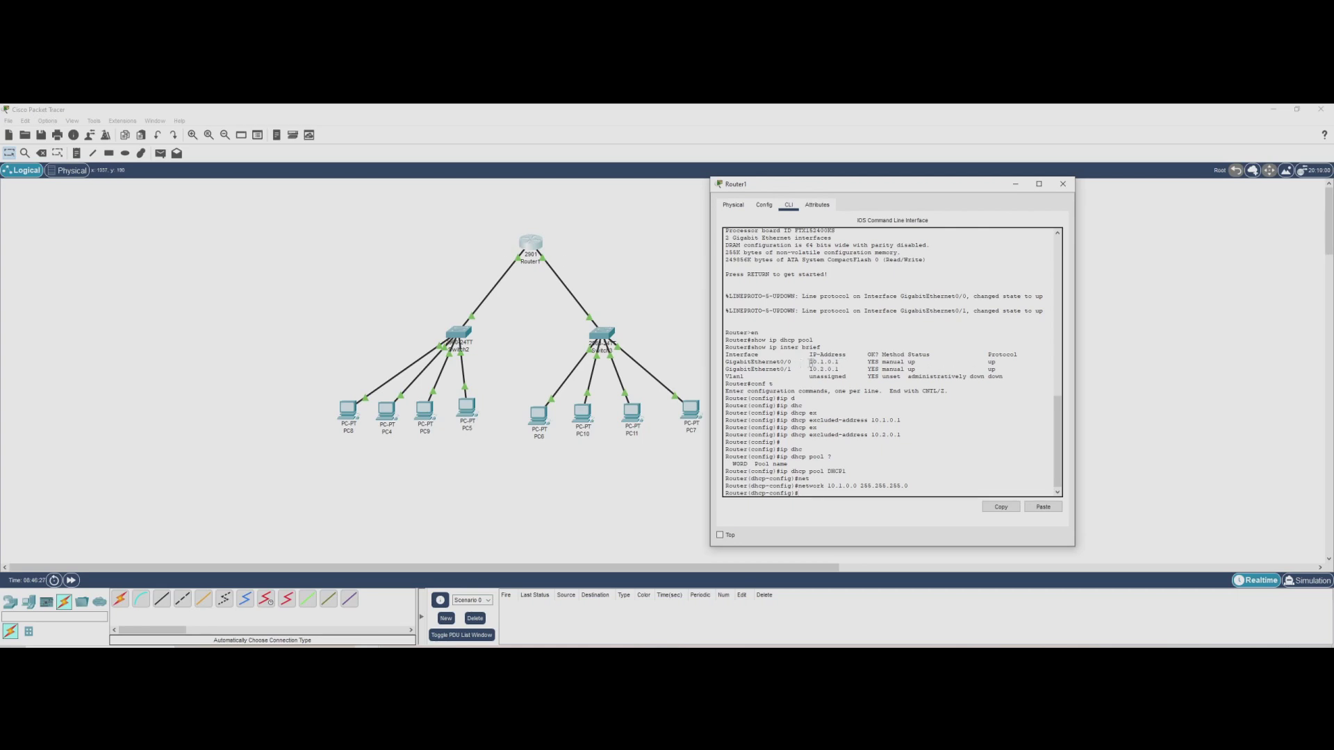
# Give DHCP1 default router 10.1.0.1 and DNS server 8.8.4.4
pyautogui.write('def')
pyautogui.press('Tab')
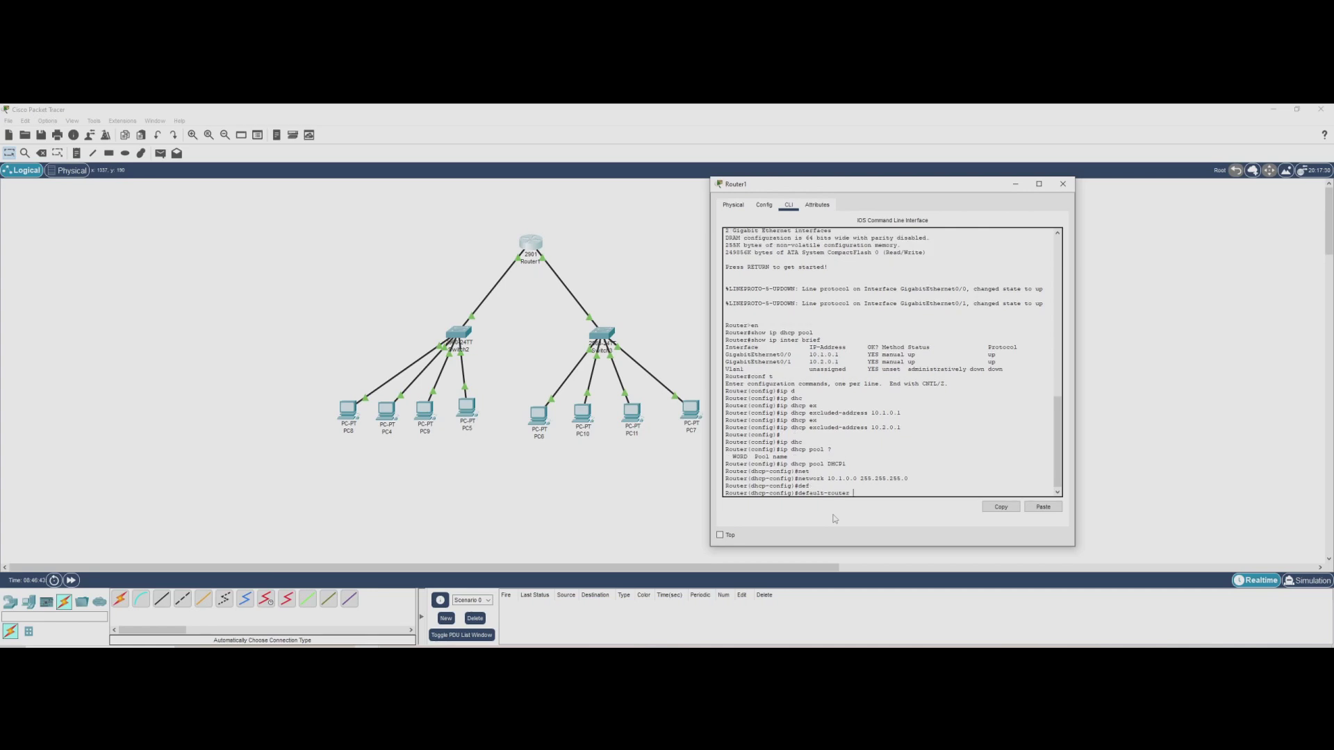
pyautogui.write('10.1.0.1')
pyautogui.press('Return')
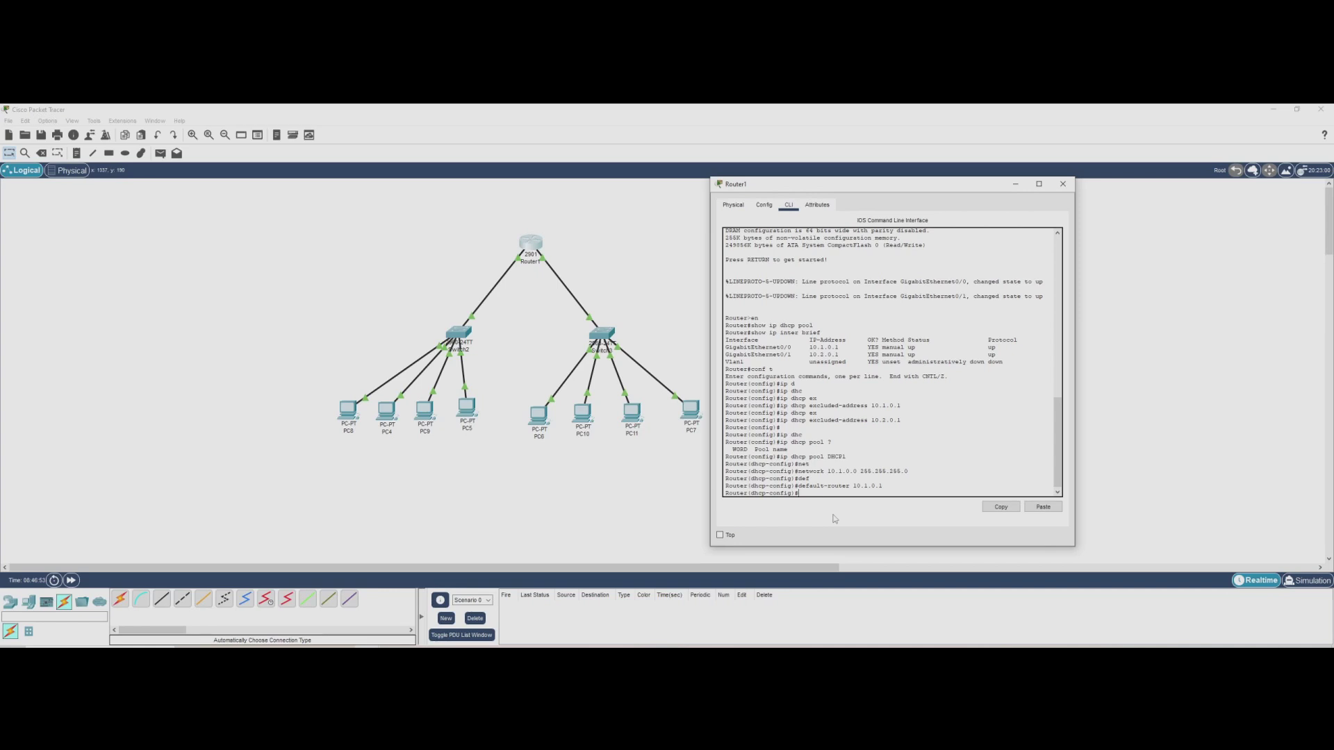
pyautogui.write('dns')
pyautogui.press('Tab')
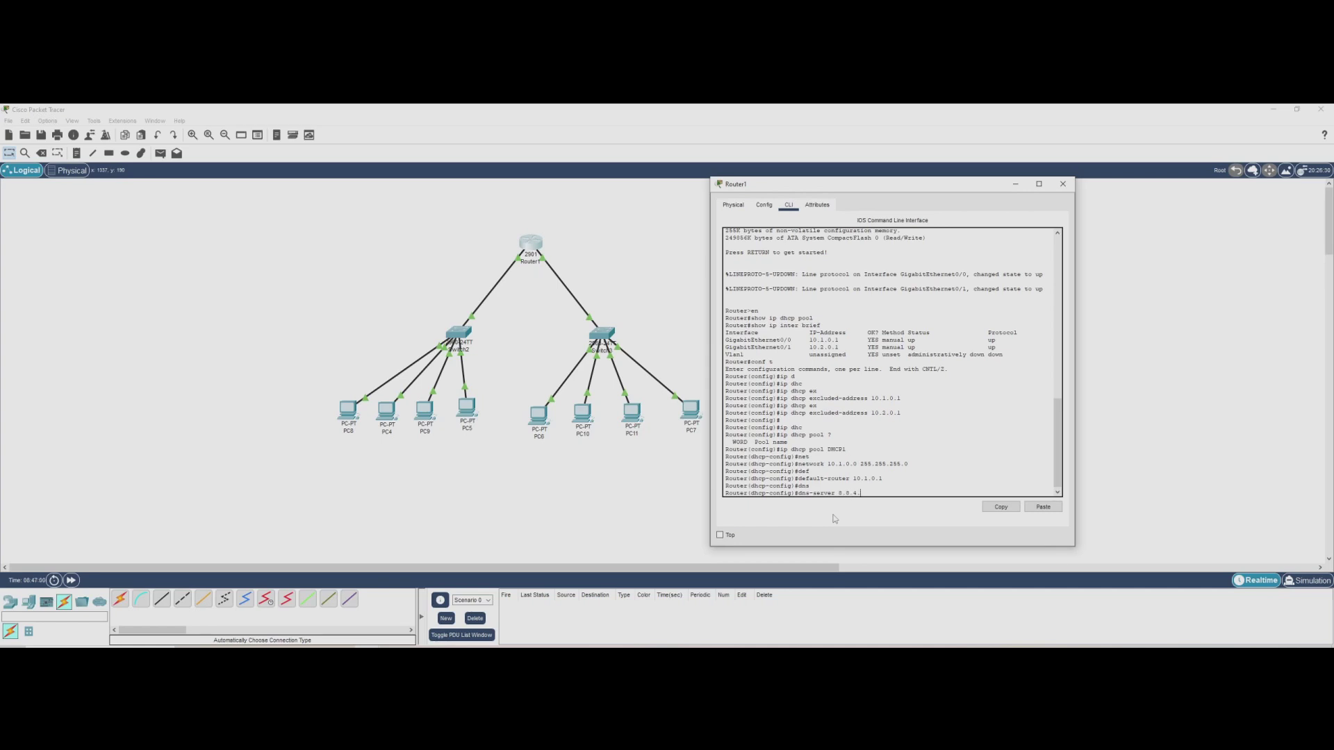
pyautogui.press('Return')
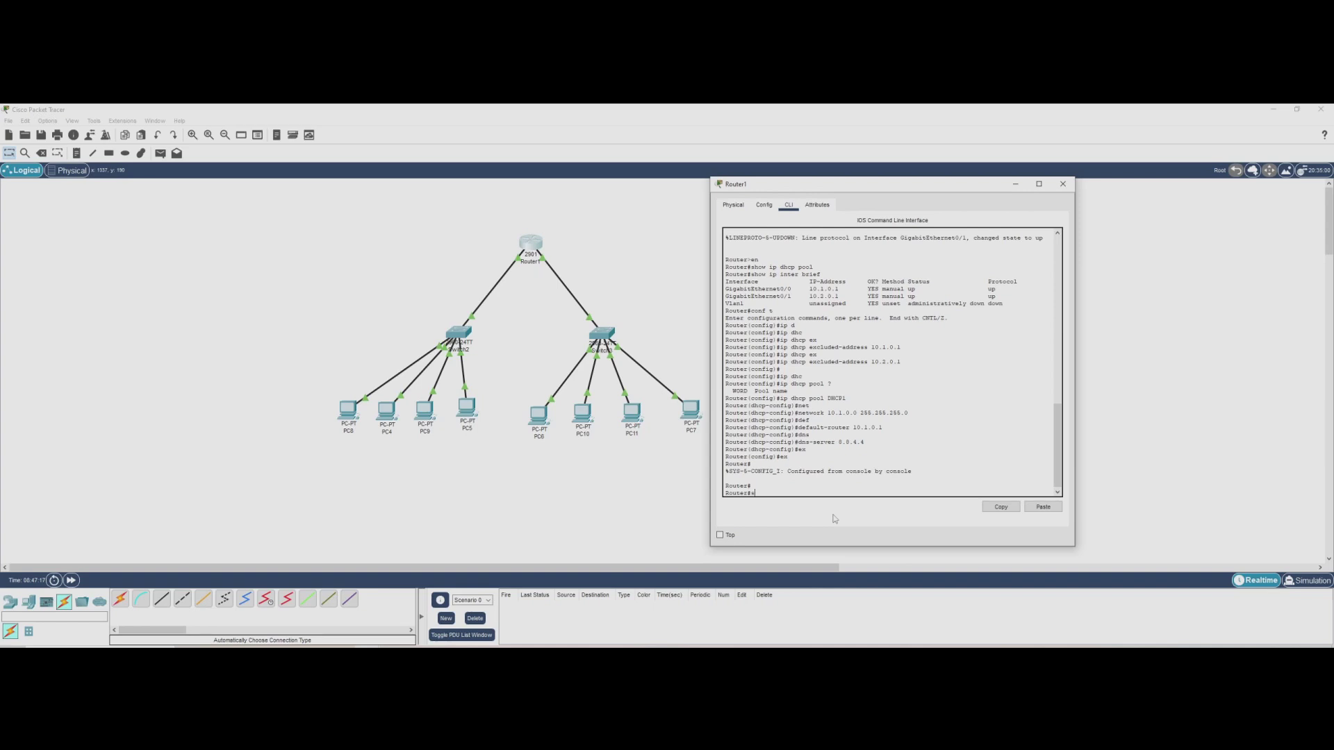
# Run show ip dhcp pool and highlight DHCP1's 1 leased and 2 excluded addresses
pyautogui.press('Tab')
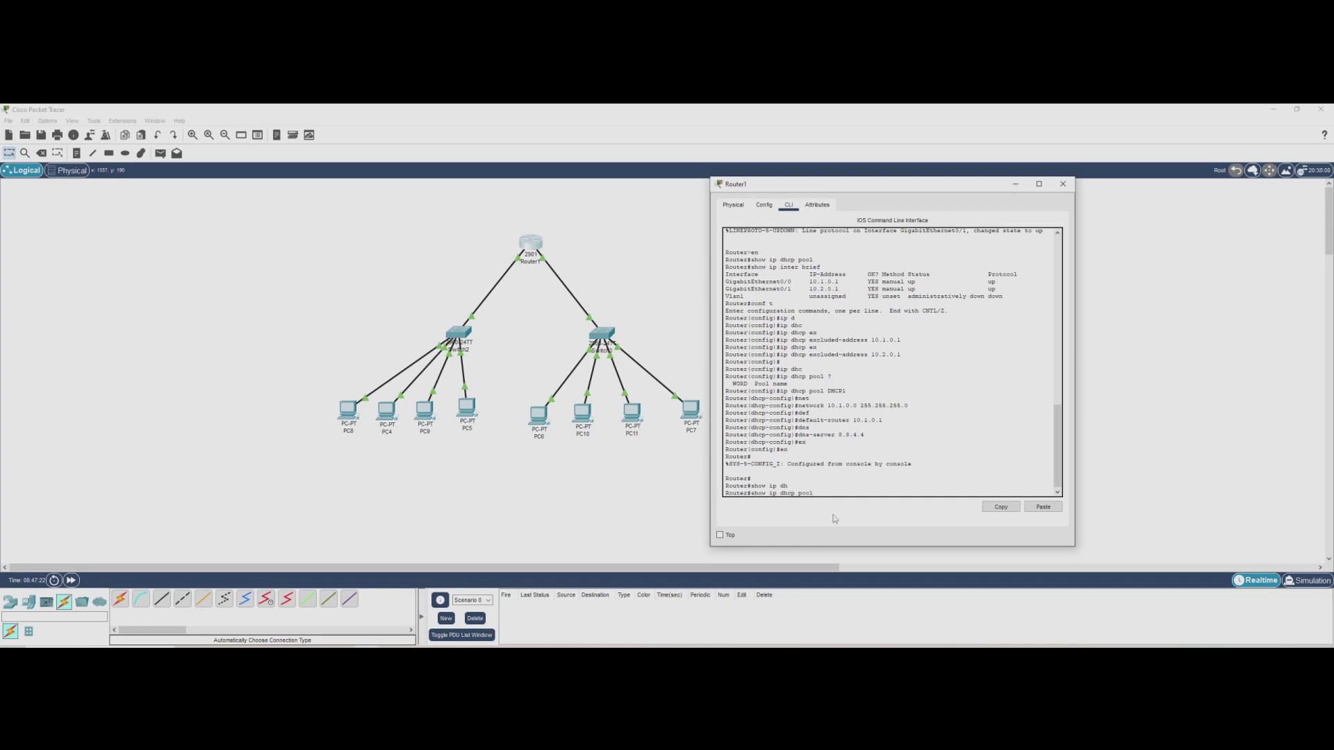
pyautogui.write('pool')
pyautogui.press('Return')
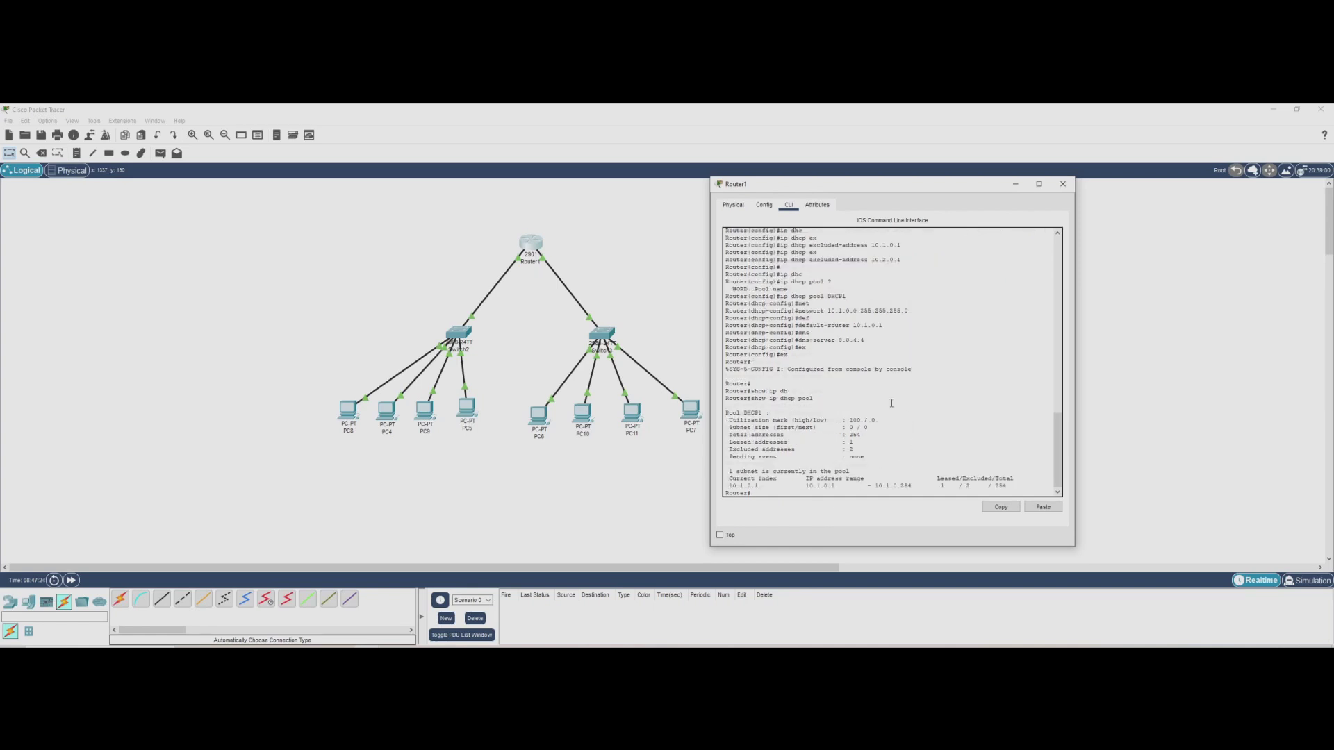
pyautogui.moveTo(726, 413); pyautogui.dragTo(767, 414)
pyautogui.moveTo(727, 442); pyautogui.dragTo(874, 443)
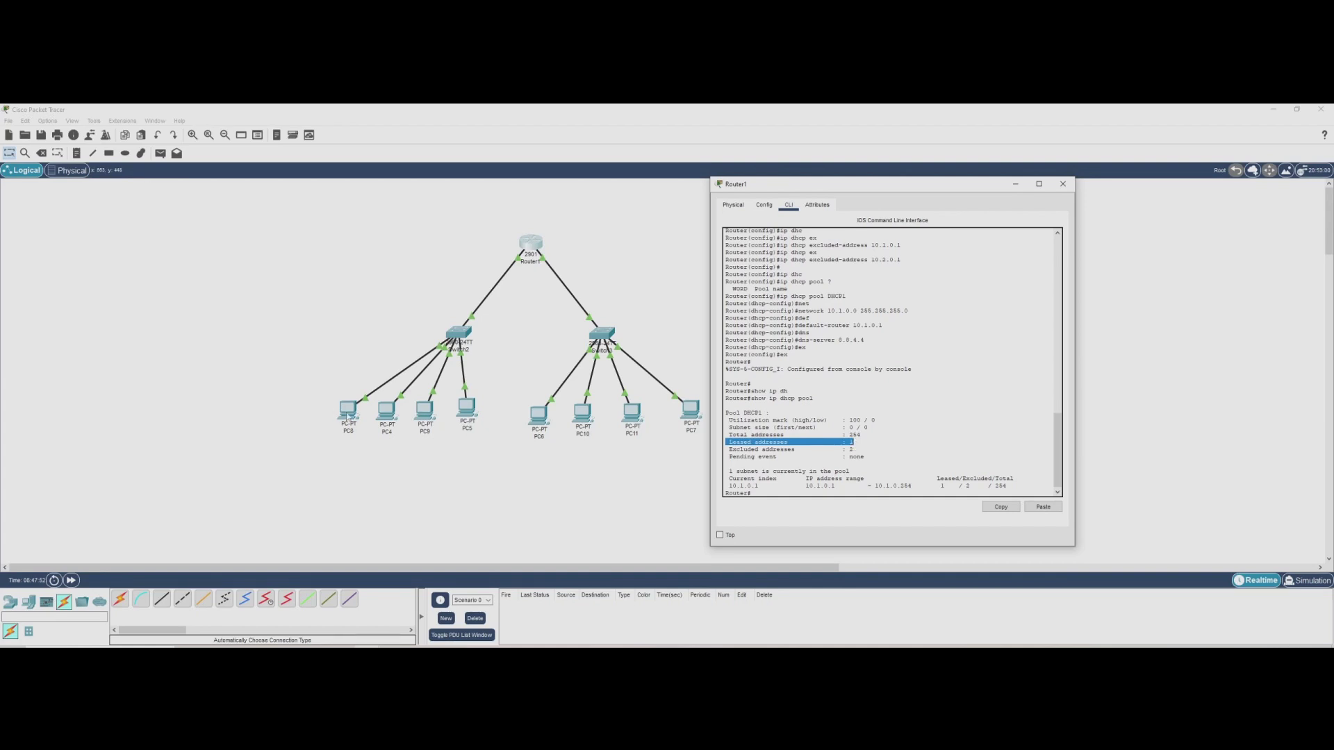
pyautogui.moveTo(728, 450); pyautogui.dragTo(860, 452)
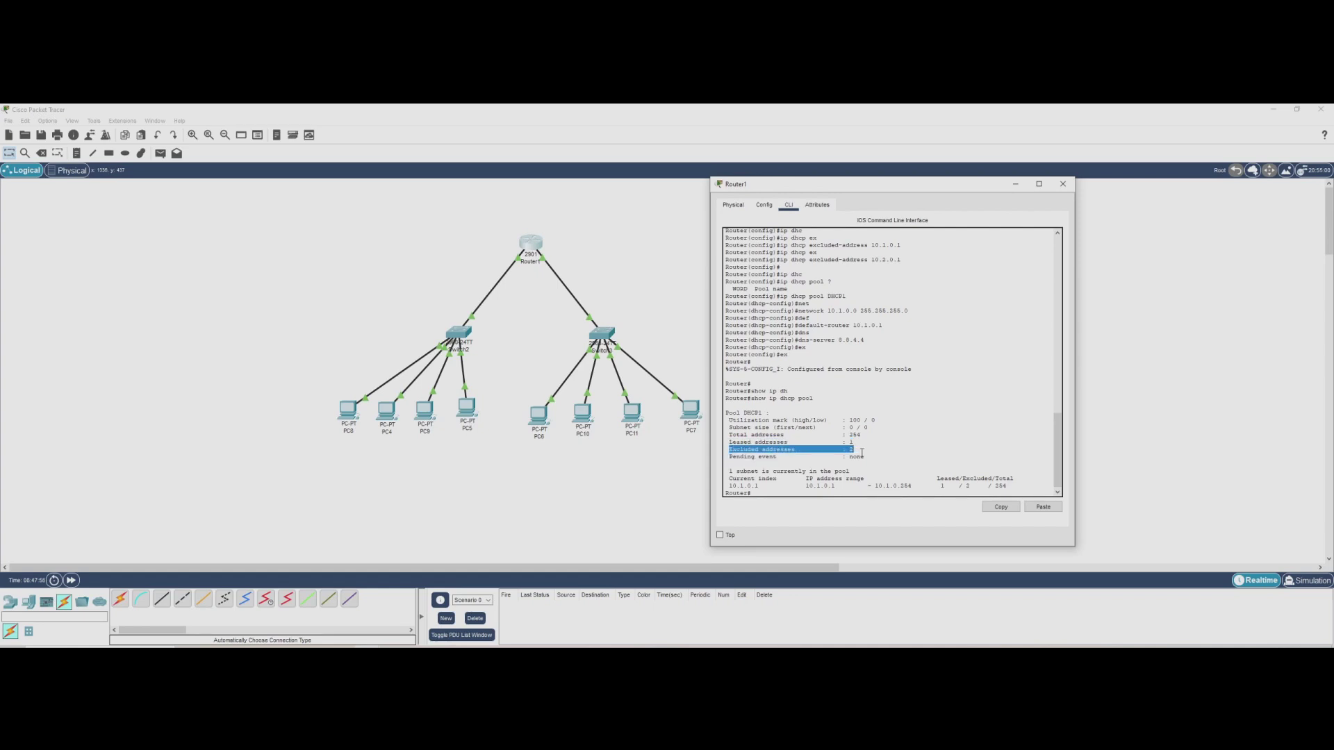
pyautogui.click(774, 492)
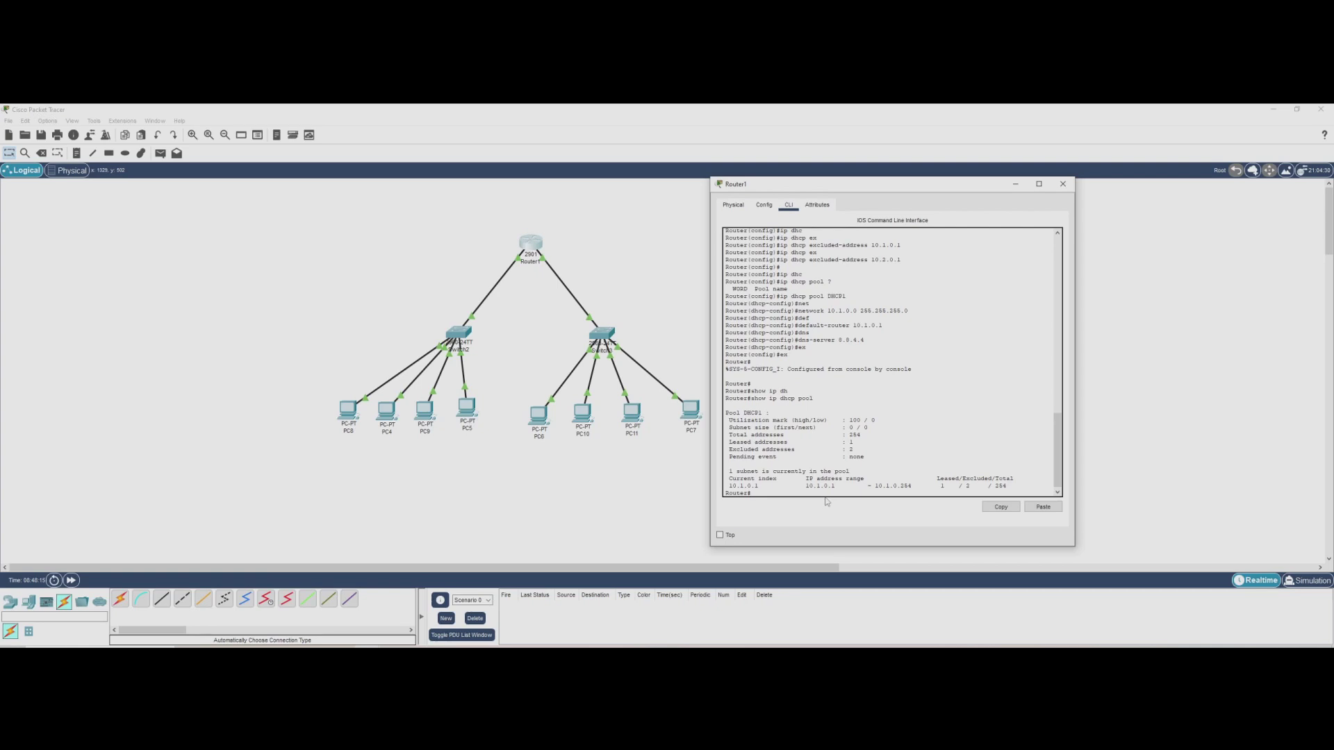
# Create DHCP pool DHCP2 with network 10.2.0.0 255.255.255.0
pyautogui.write('onf t')
pyautogui.press('Return')
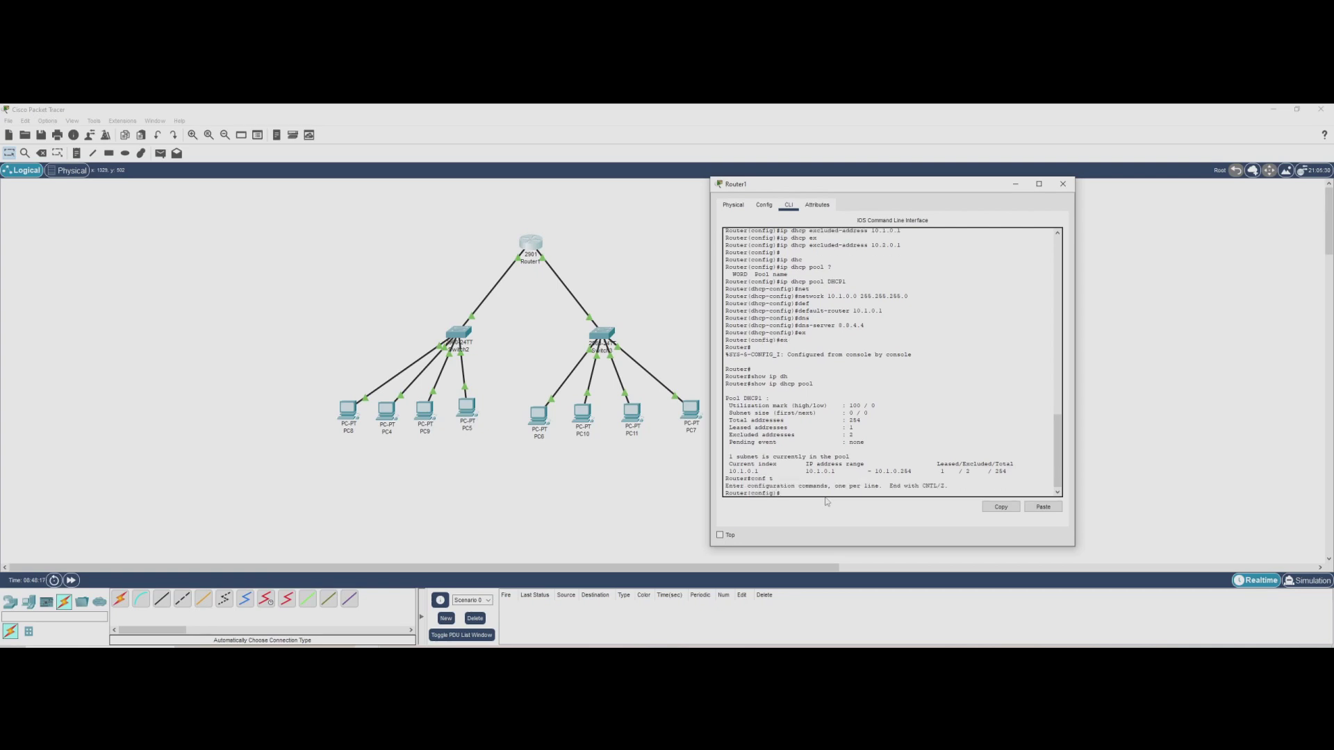
pyautogui.write('ip dh')
pyautogui.press('Tab')
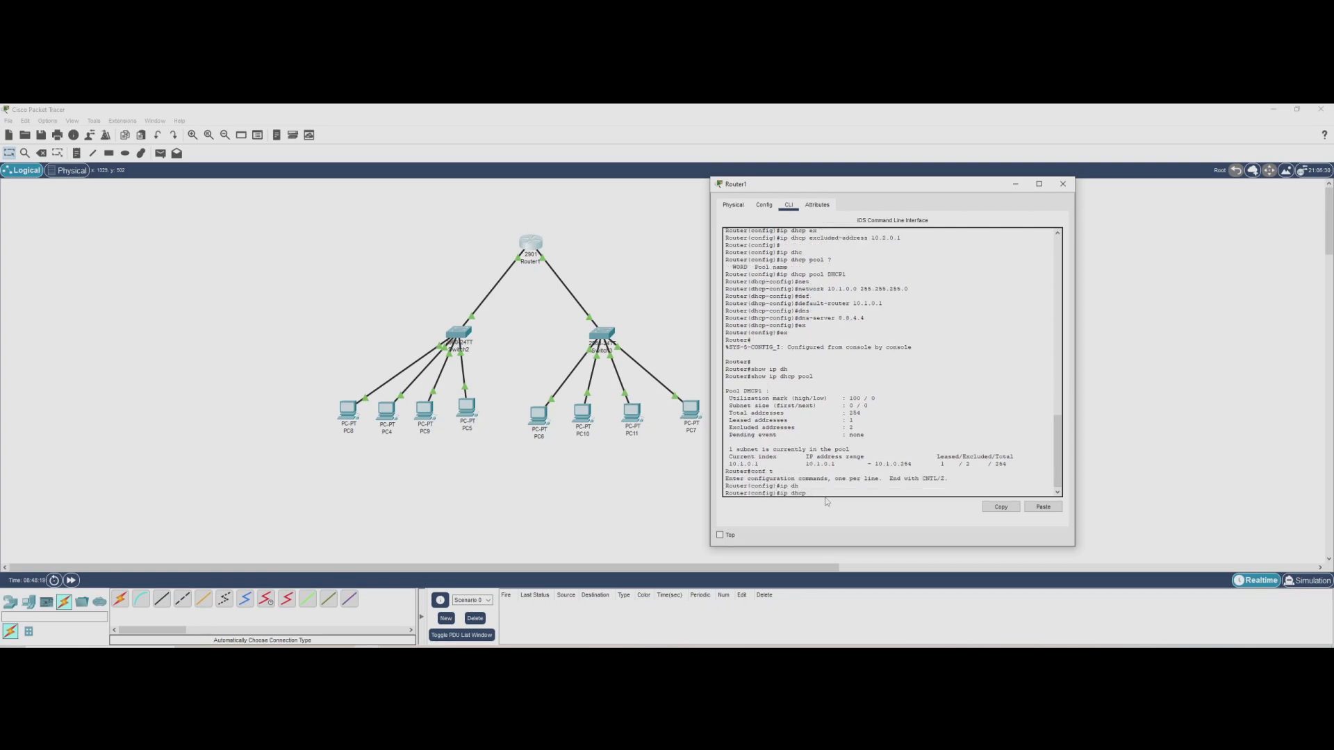
pyautogui.write('po')
pyautogui.press('Tab')
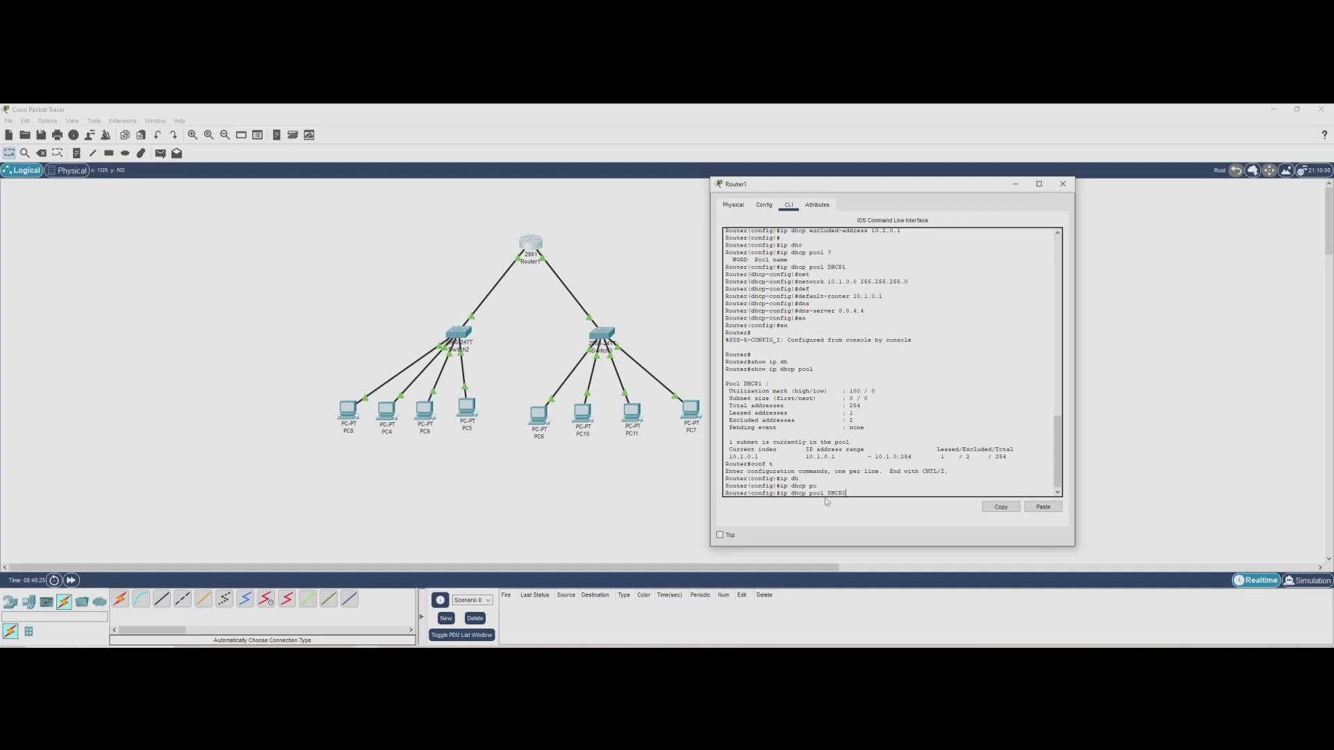
pyautogui.press('Return')
pyautogui.write('net')
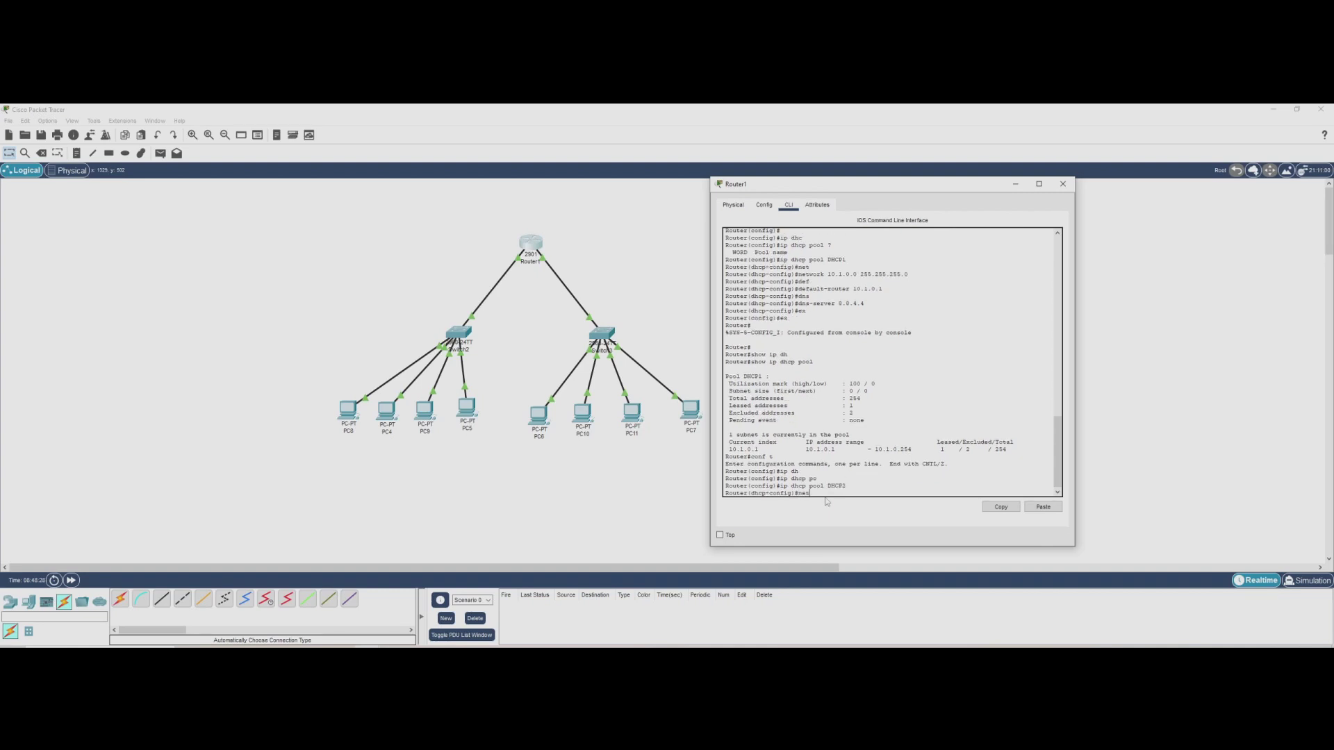
pyautogui.press('Tab')
pyautogui.write('10')
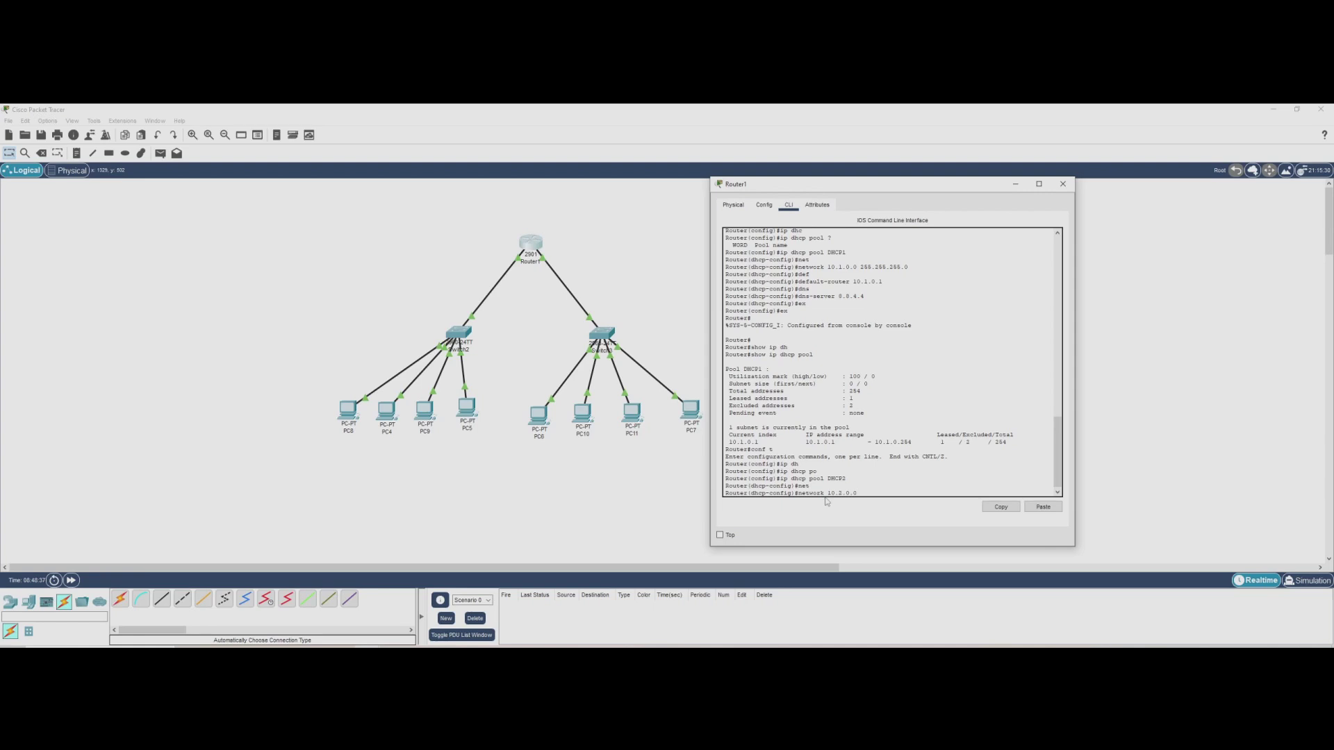
pyautogui.write('255.255.255.0')
pyautogui.press('Return')
# Give DHCP2 default router 10.2.0.1 and DNS server 8.8.4.4, then exit to Router#
pyautogui.write('def')
pyautogui.press('Tab')
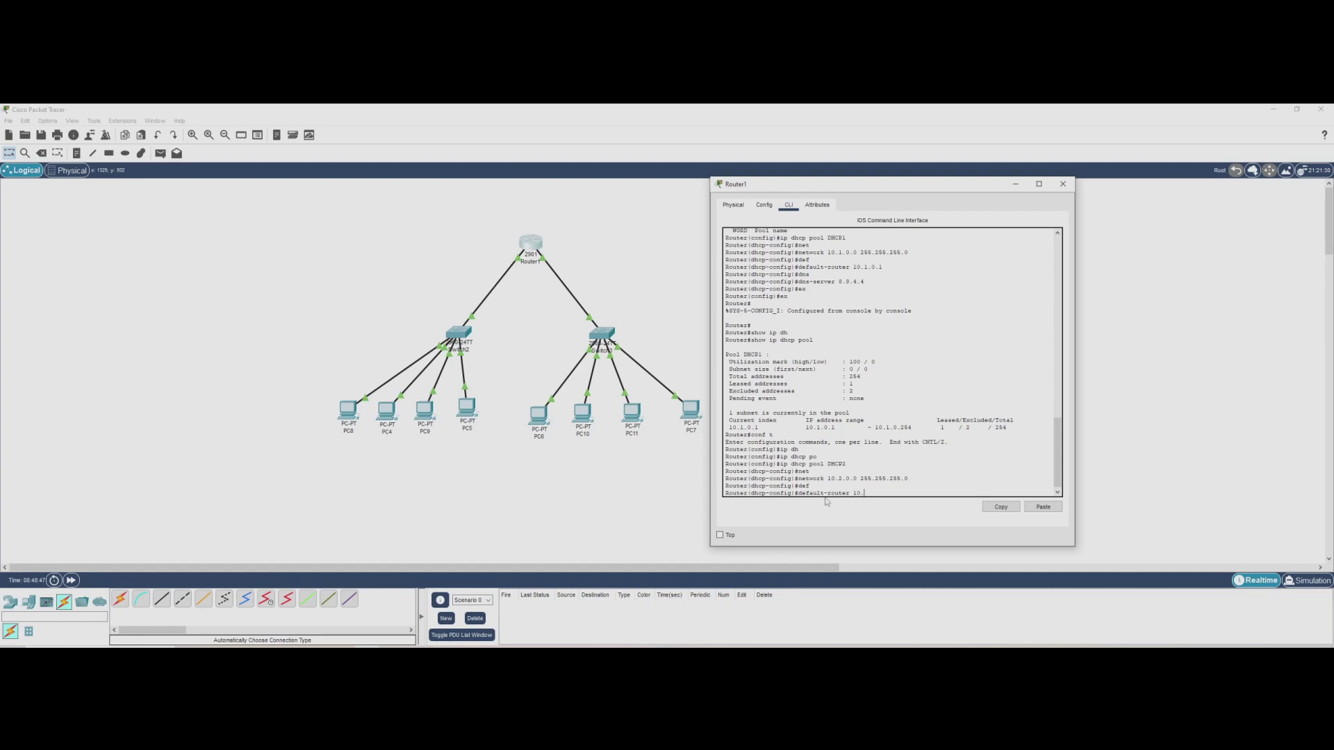
pyautogui.press('Return')
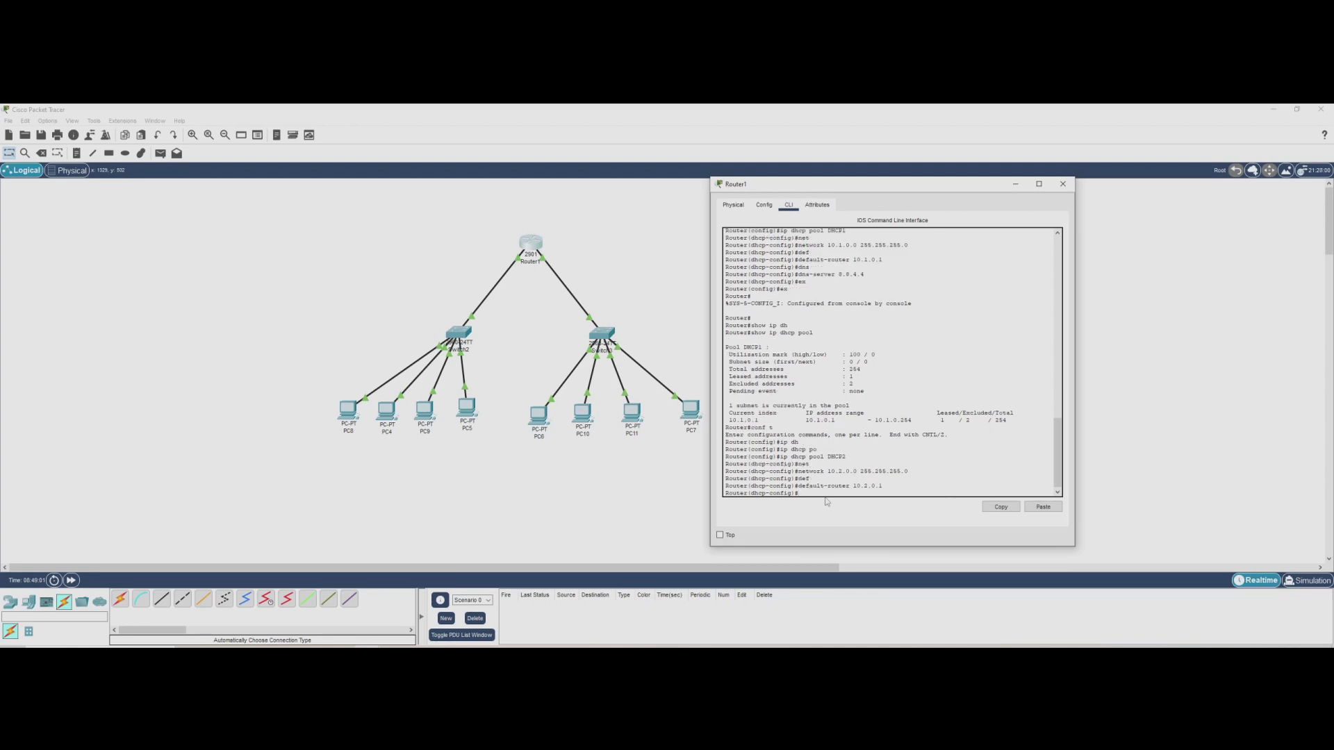
pyautogui.write('dns')
pyautogui.press('Tab')
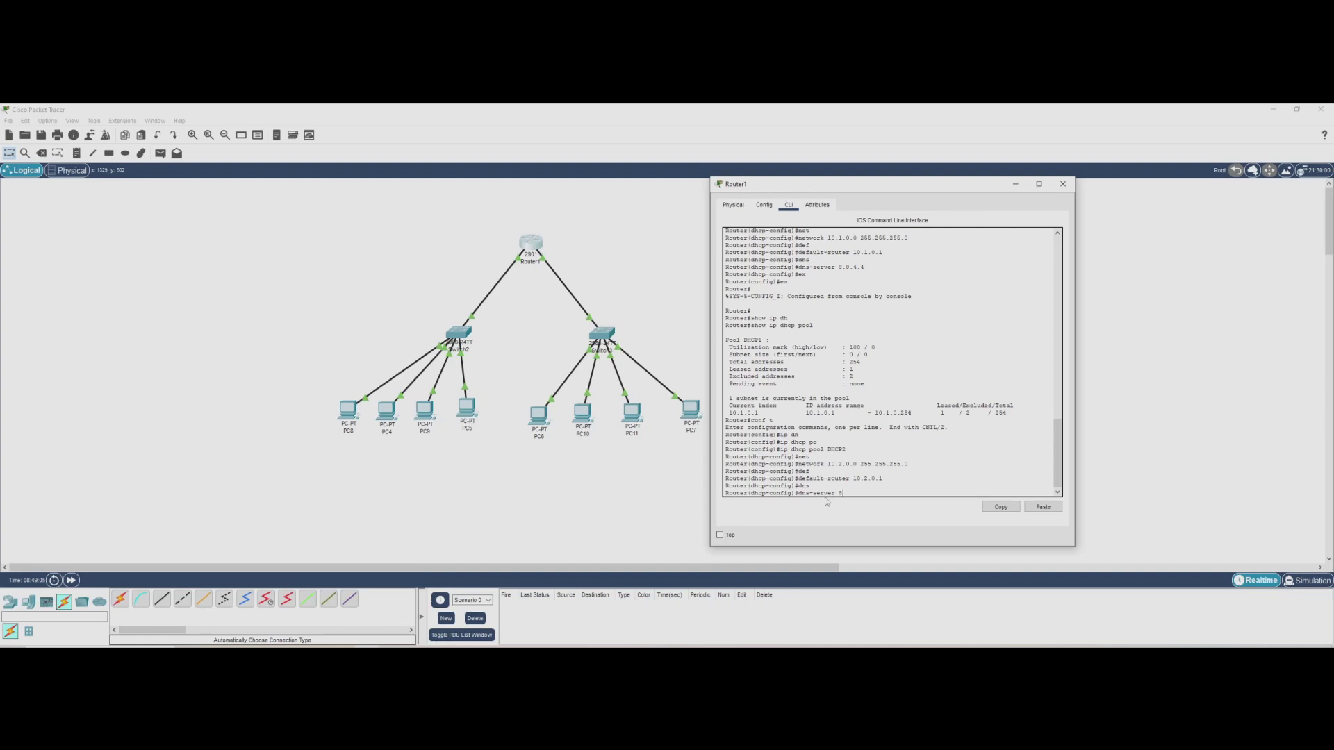
pyautogui.press('Return')
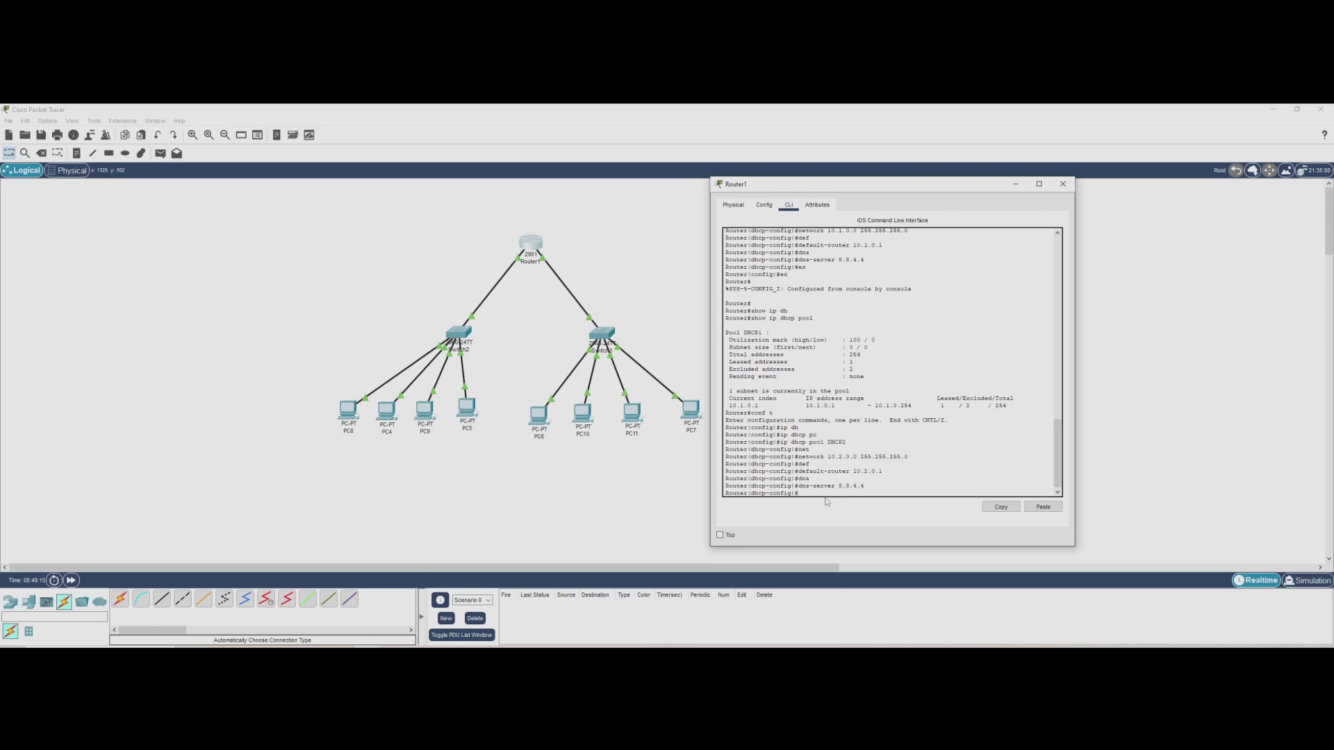
pyautogui.write('ex')
pyautogui.press('Return')
pyautogui.press('Return')
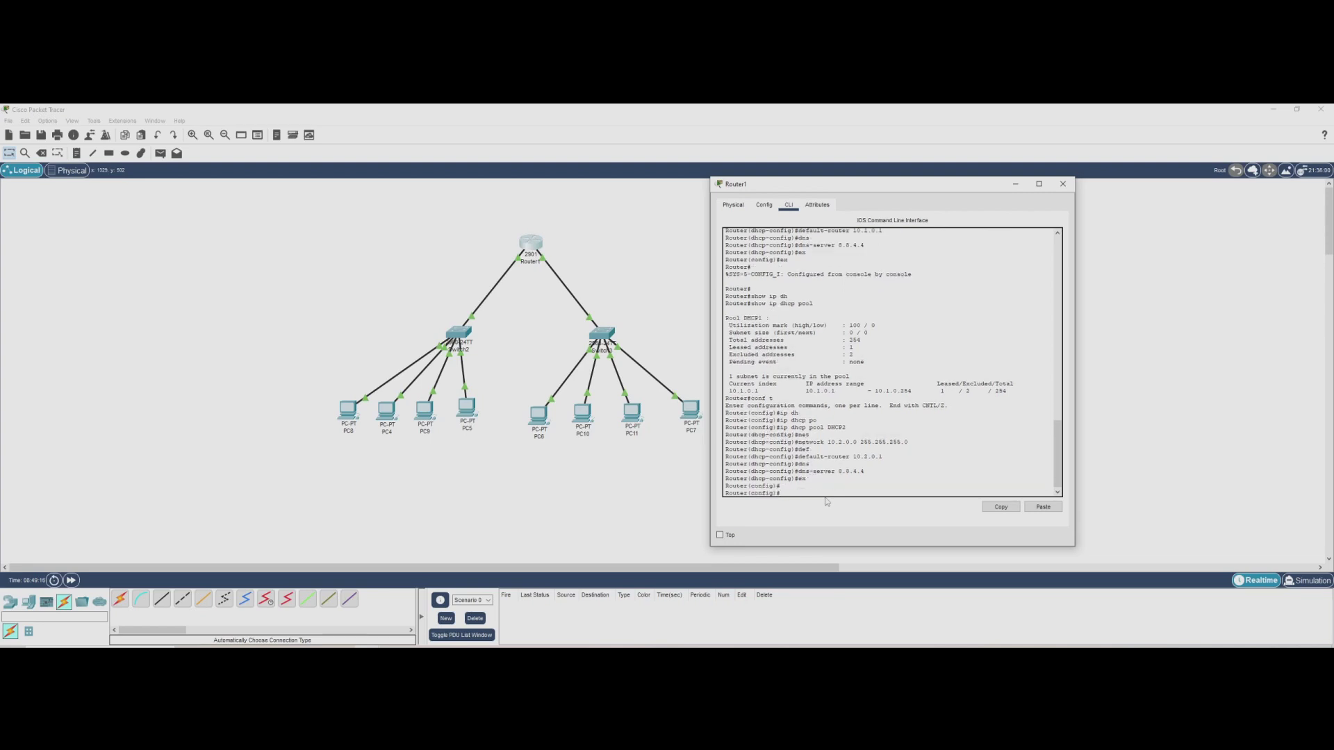
pyautogui.write('ex')
pyautogui.press('Return')
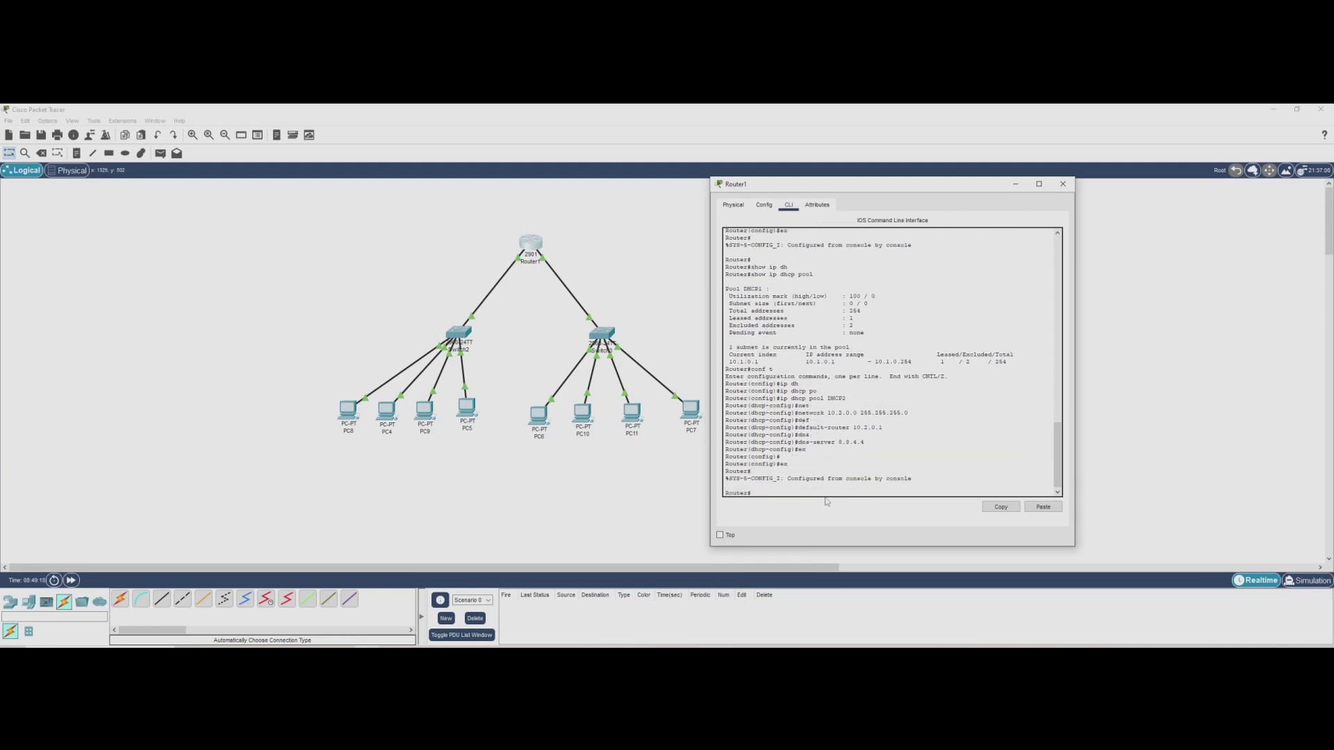
# Run show ip dhcp pool to list Router1's DHCP pools
pyautogui.write('show dhc')
pyautogui.press('Tab')
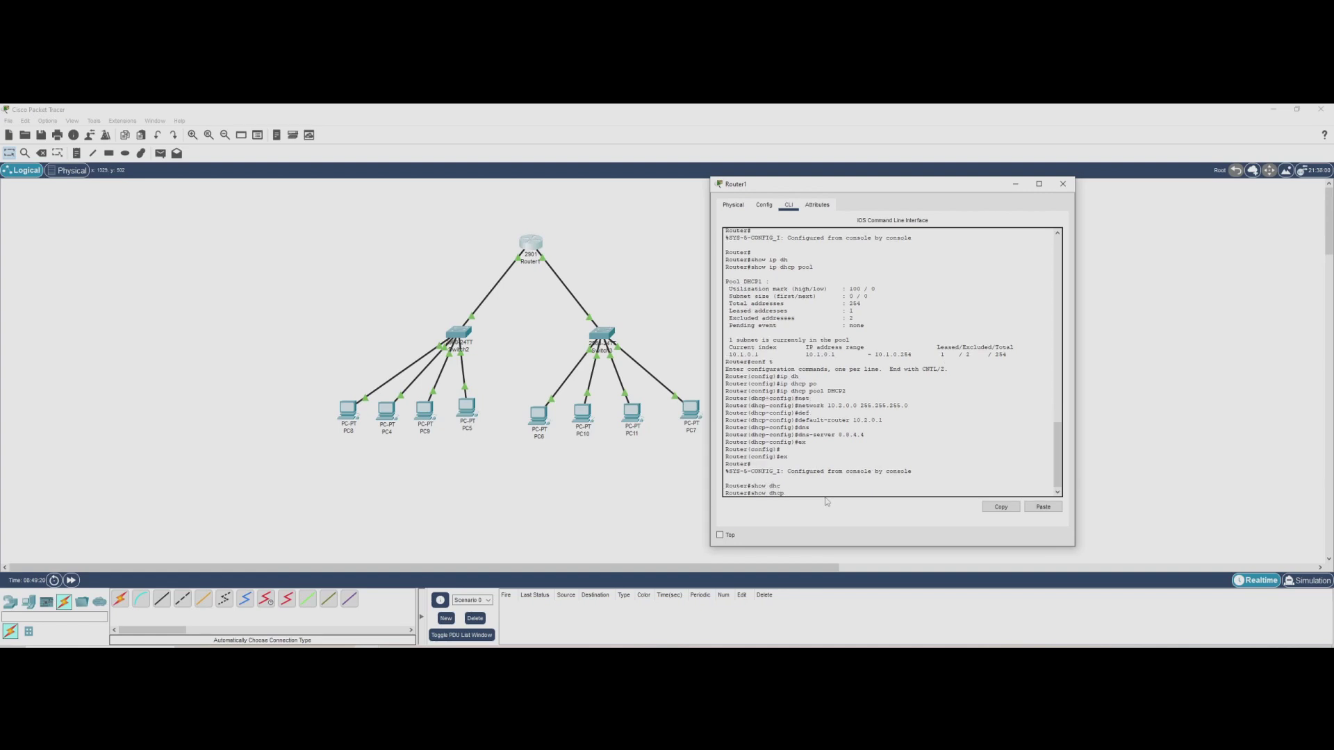
pyautogui.write('o')
pyautogui.press('Tab')
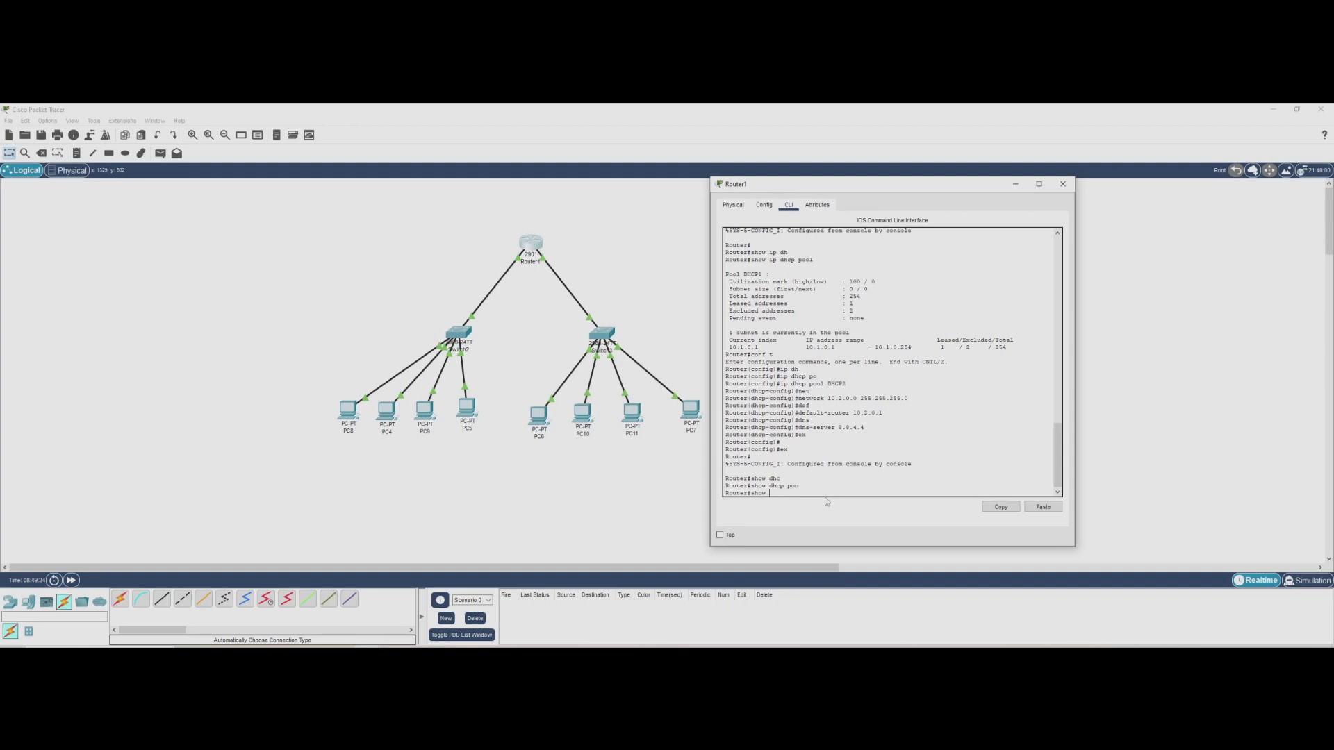
pyautogui.press('Tab')
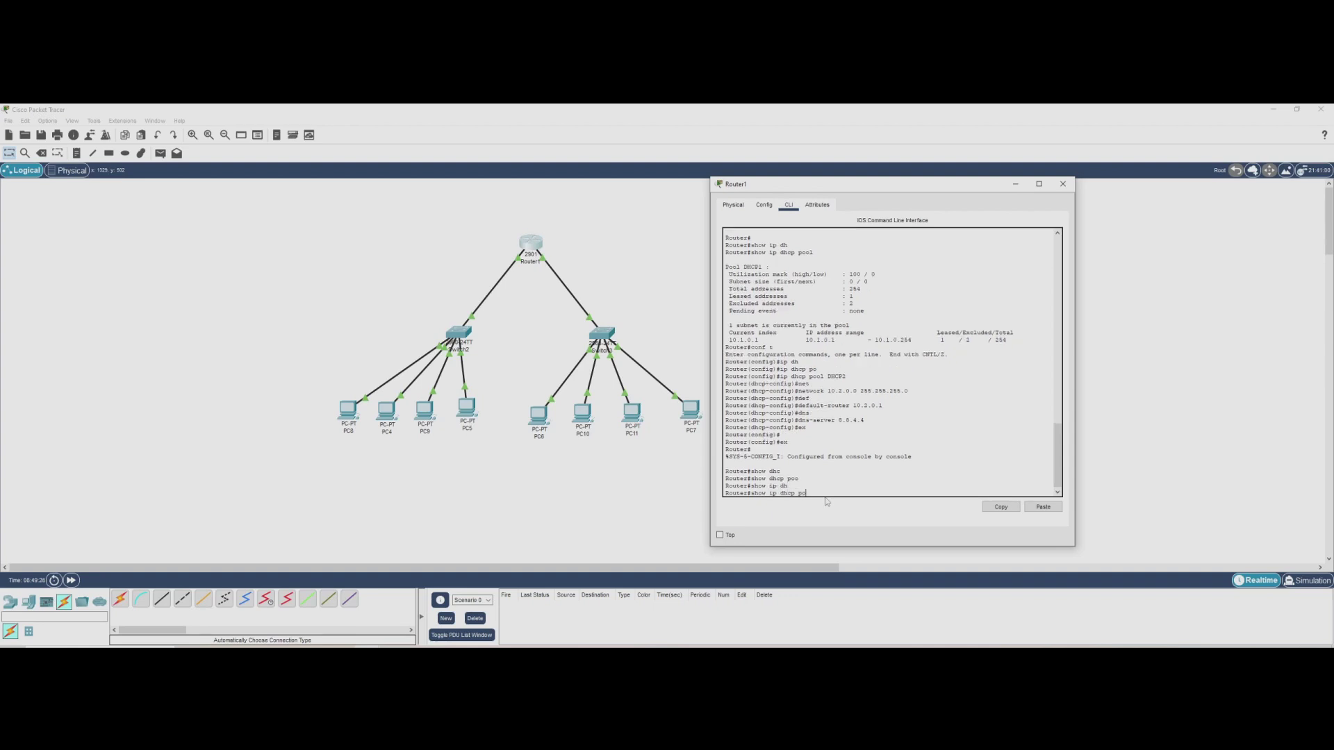
pyautogui.write('po')
pyautogui.press('Tab')
pyautogui.press('Return')
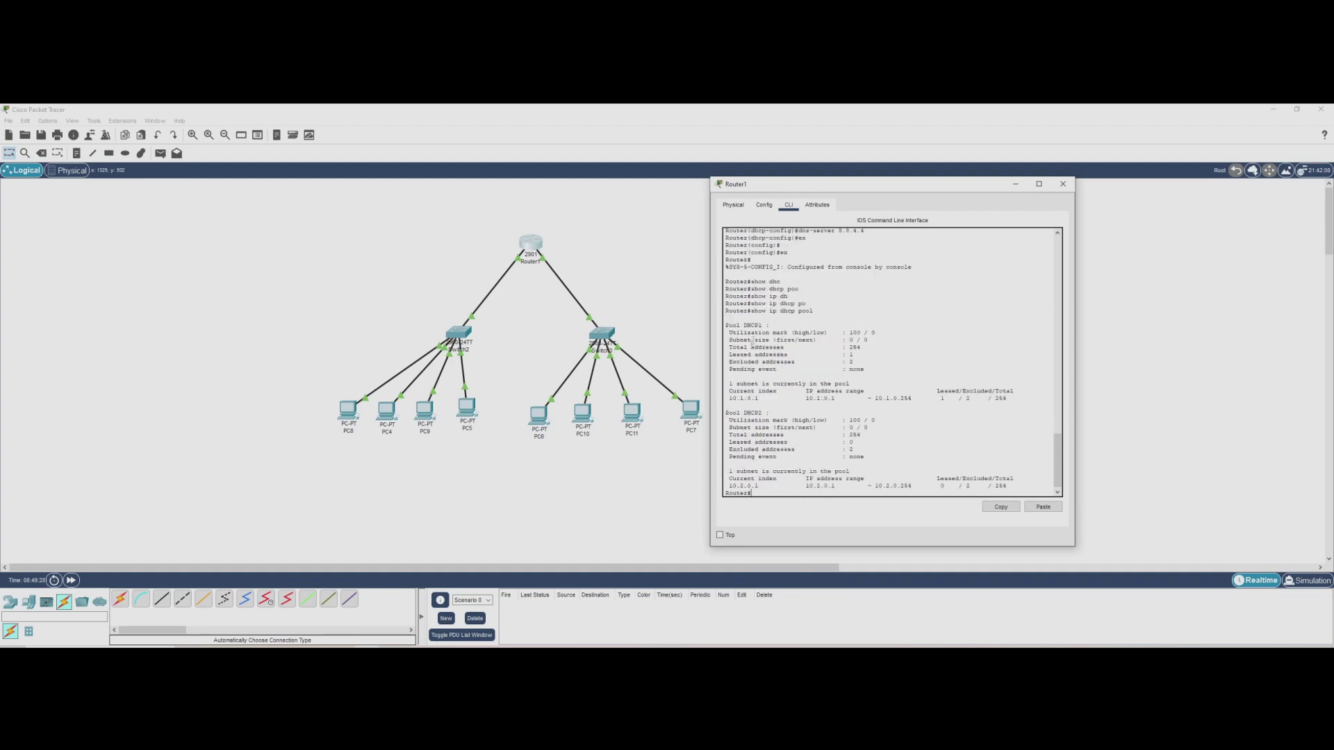
# Highlight DHCP2's 254 total, 0 leased and 2 excluded addresses
pyautogui.moveTo(726, 412); pyautogui.dragTo(860, 413)
pyautogui.moveTo(729, 437); pyautogui.dragTo(881, 437)
pyautogui.moveTo(728, 442); pyautogui.dragTo(861, 443)
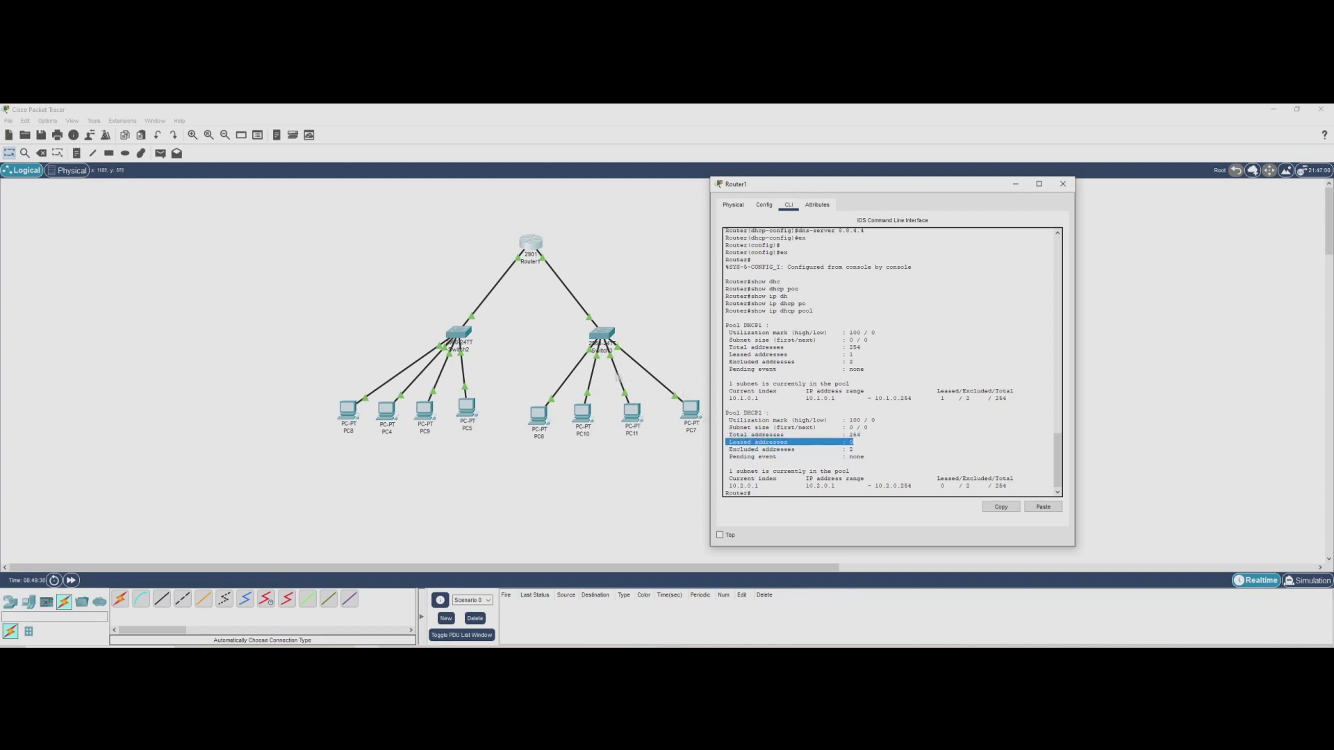
pyautogui.click(860, 435)
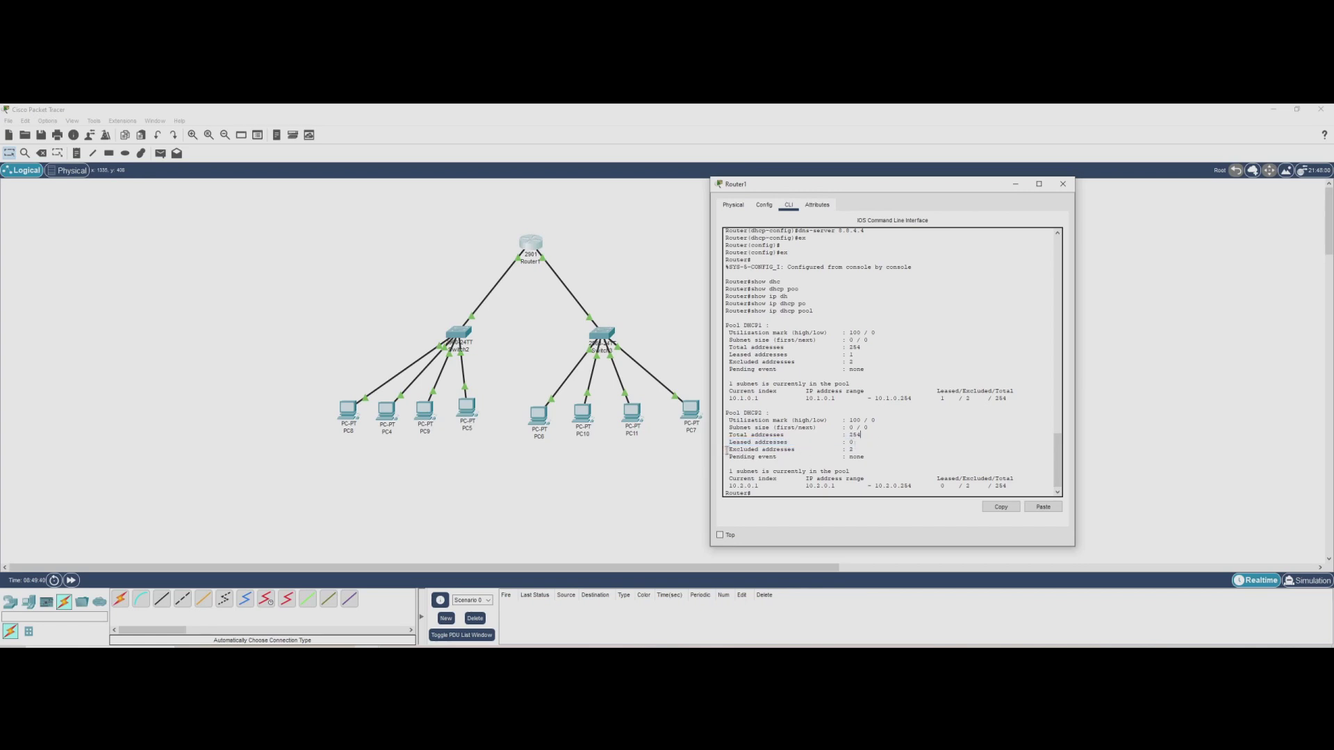
pyautogui.moveTo(727, 450); pyautogui.dragTo(895, 450)
pyautogui.click(896, 450)
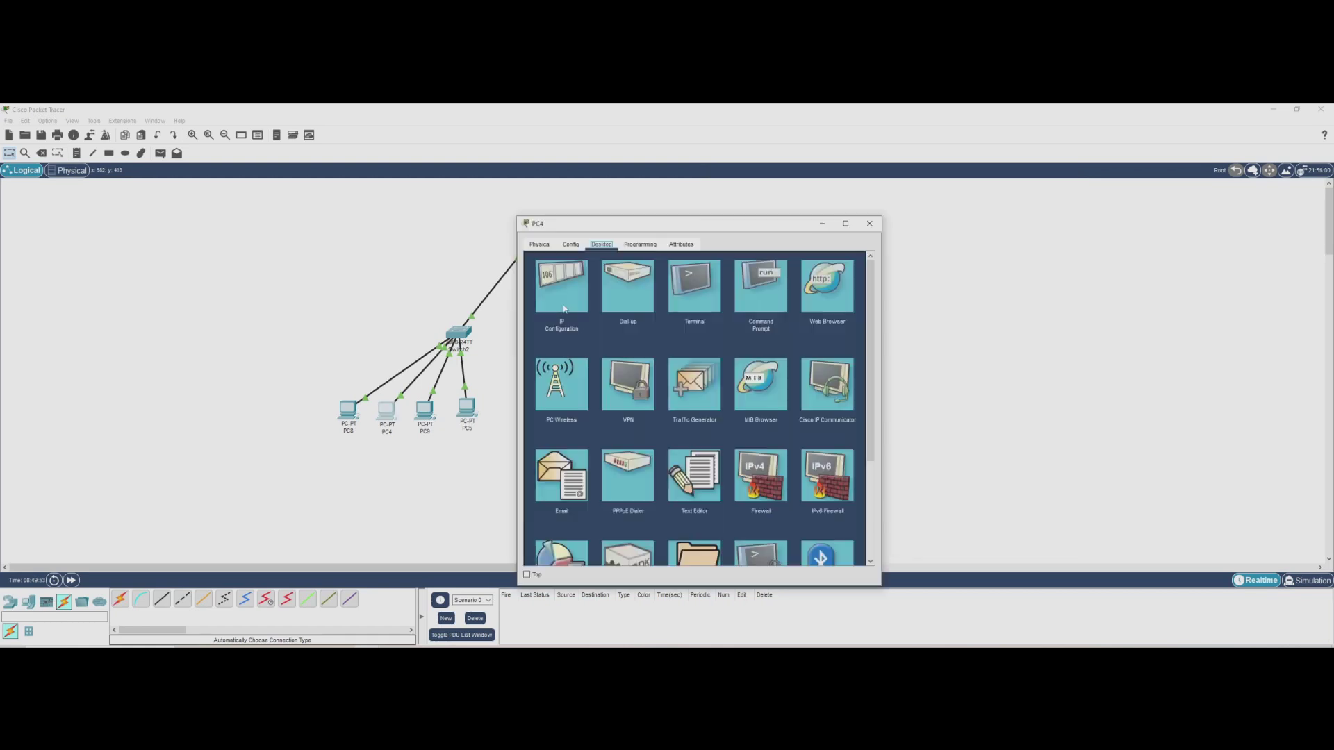
# Switch PC4 to DHCP and confirm PC8 already holds a DHCP address
pyautogui.click(564, 302)
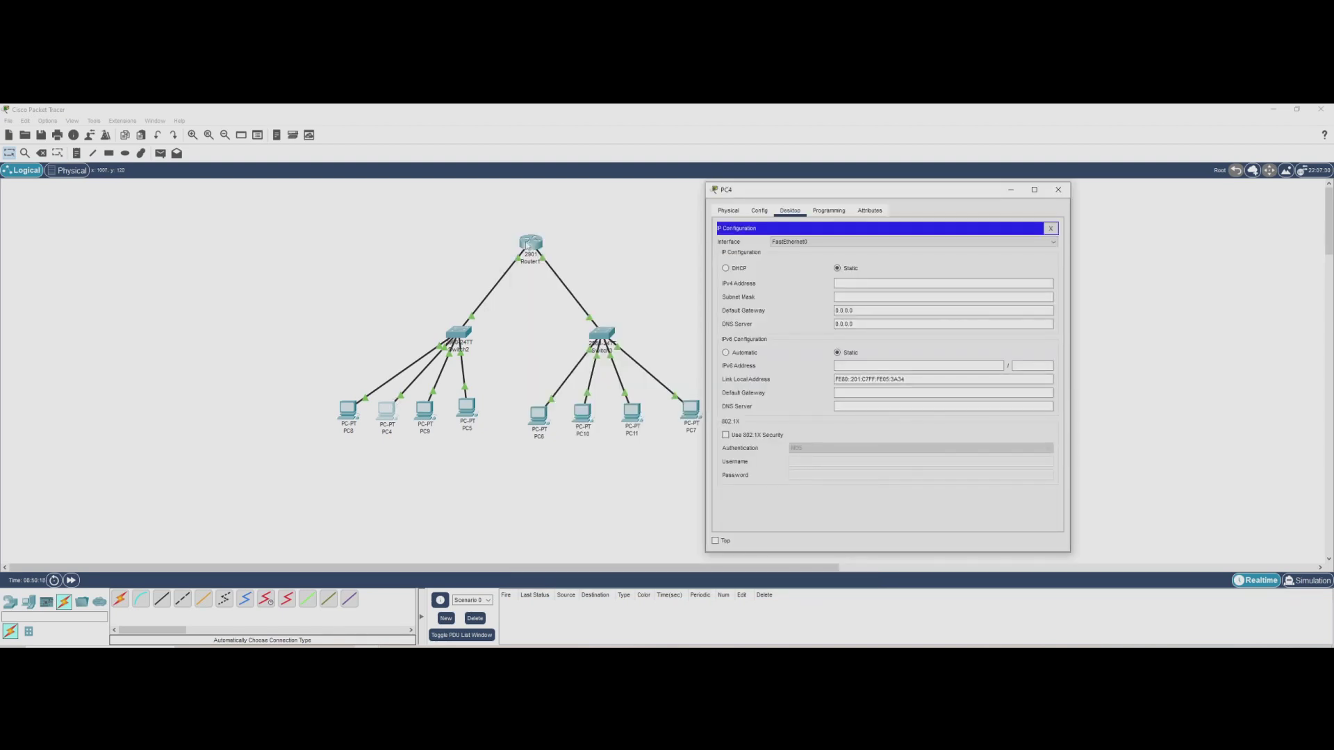
pyautogui.click(726, 268)
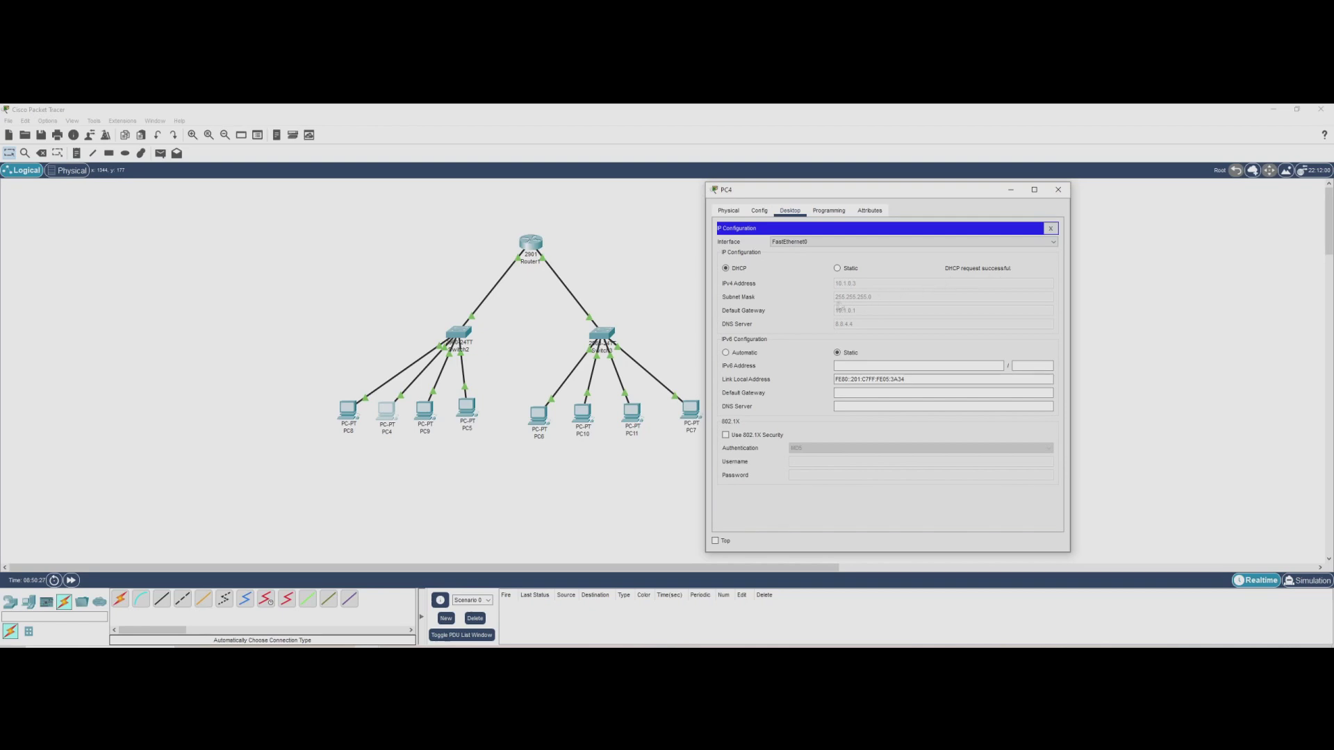
pyautogui.click(1056, 190)
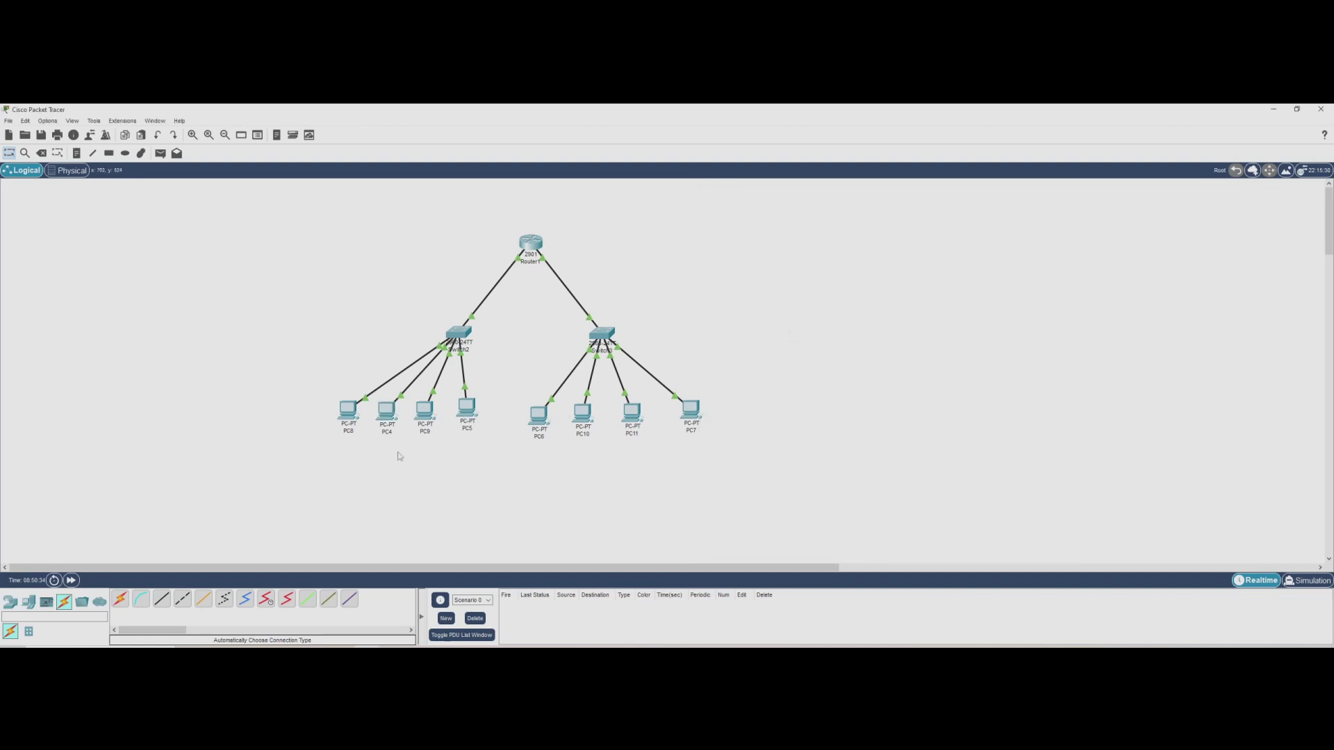
pyautogui.click(348, 412)
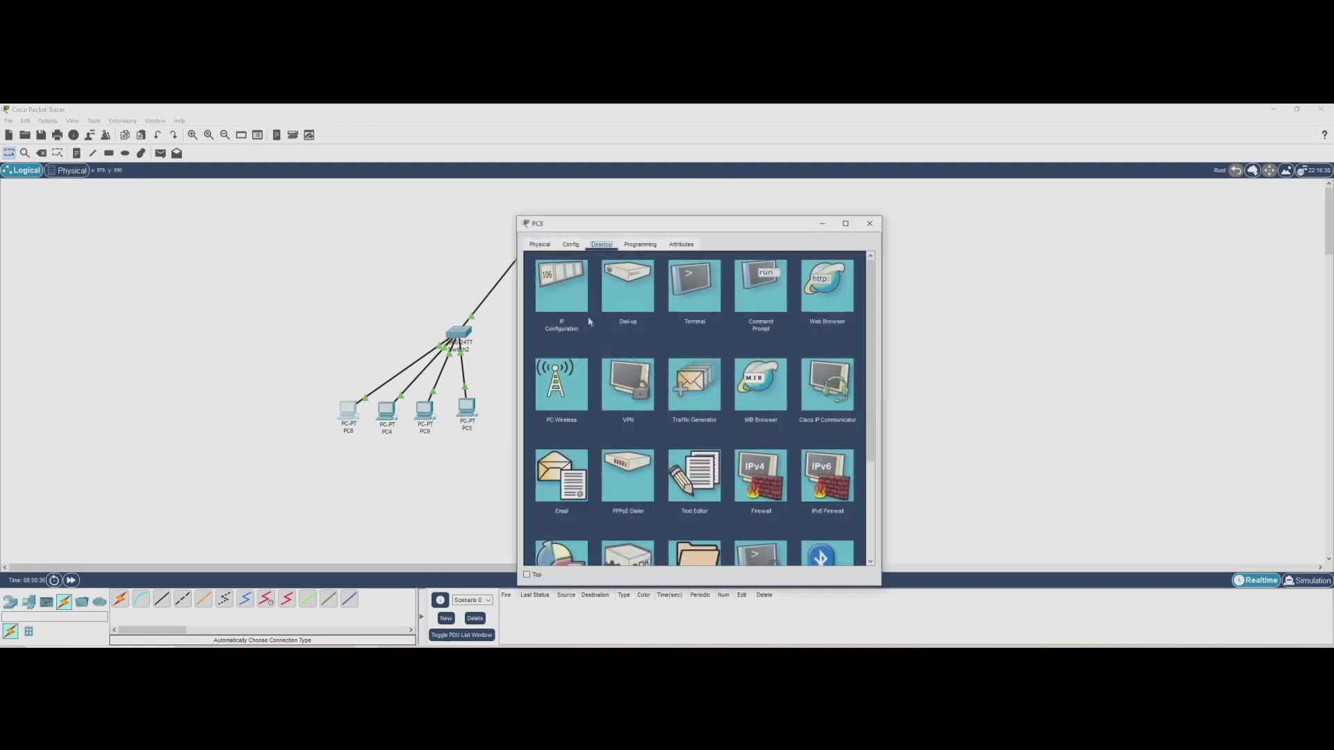
pyautogui.click(586, 314)
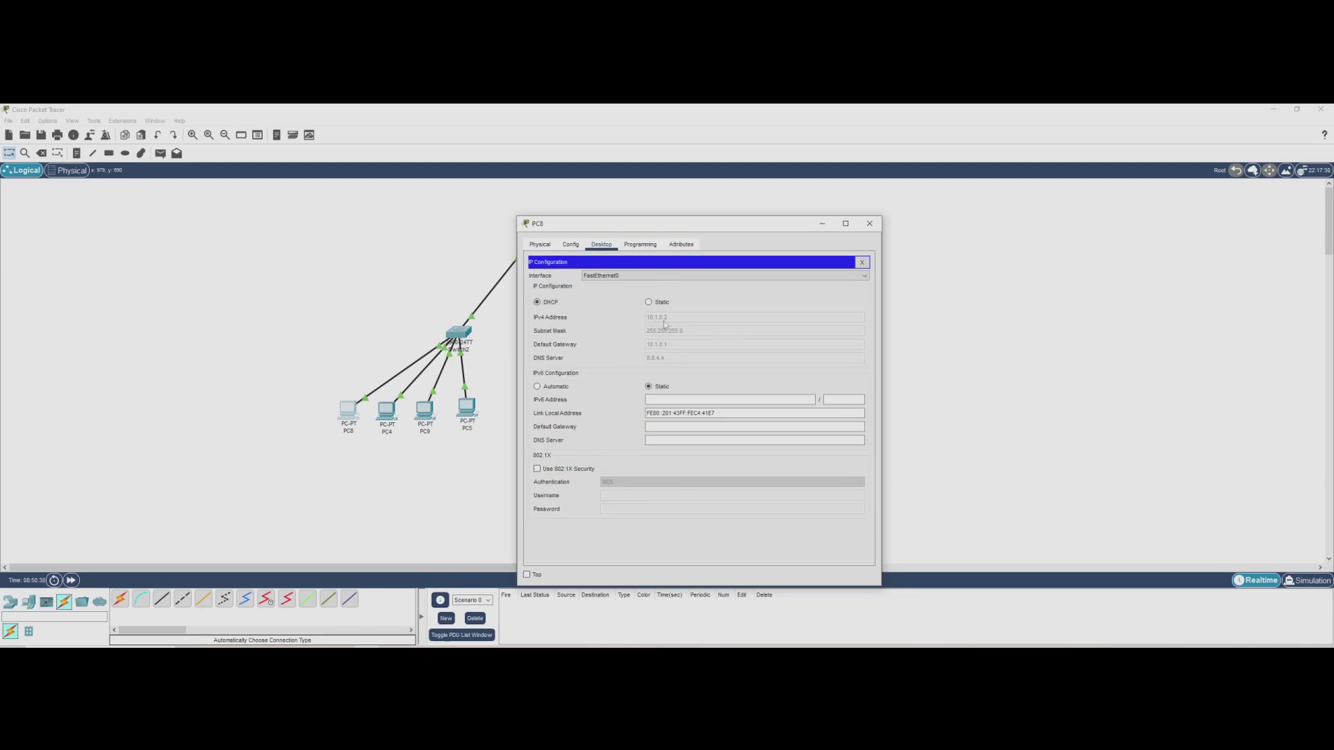
pyautogui.click(869, 223)
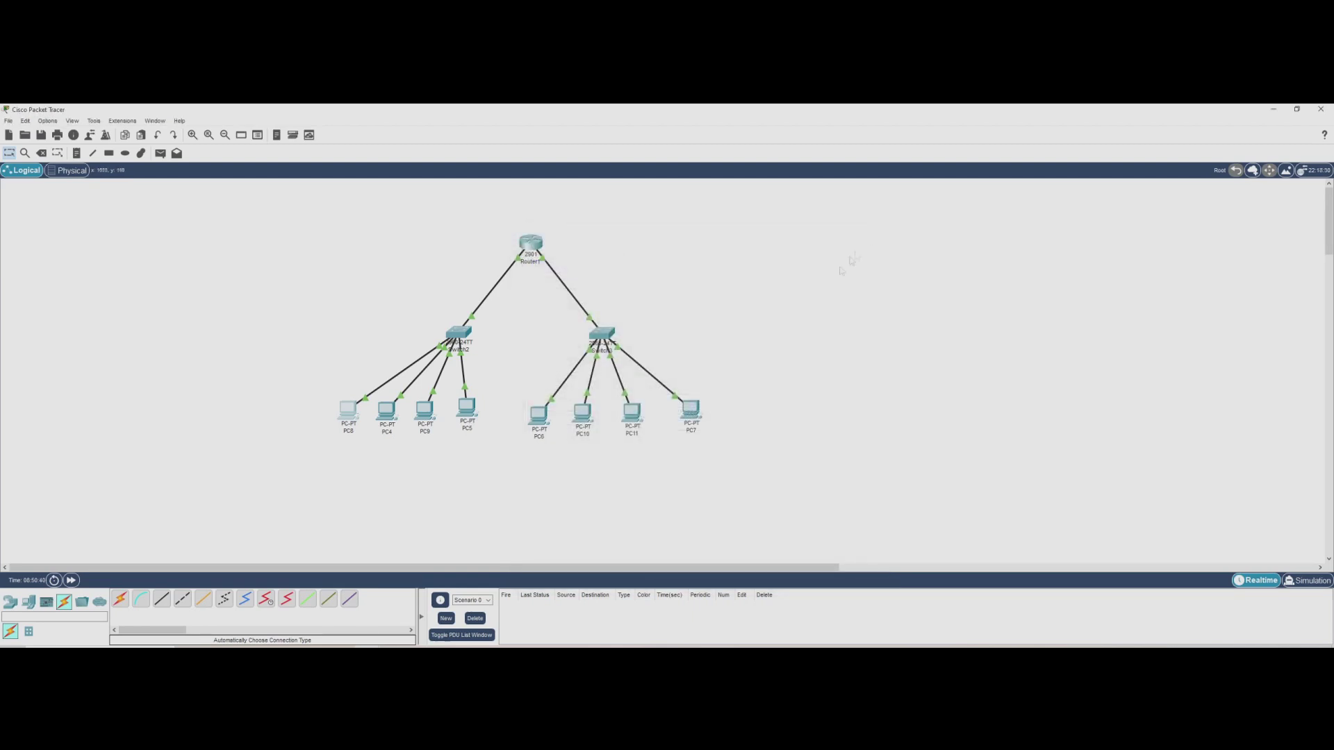
# Switch PC9 and PC5 to DHCP so each receives a 10.1.0.x address
pyautogui.click(425, 412)
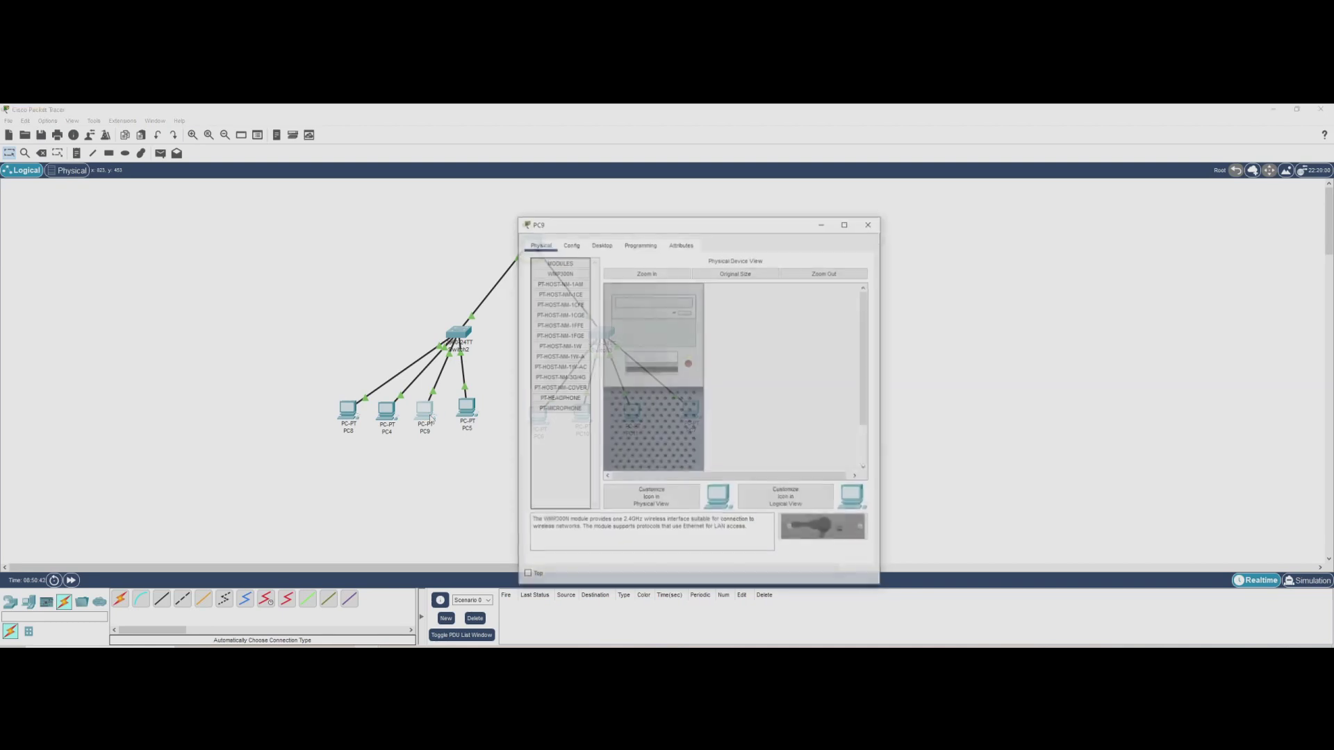
pyautogui.click(601, 245)
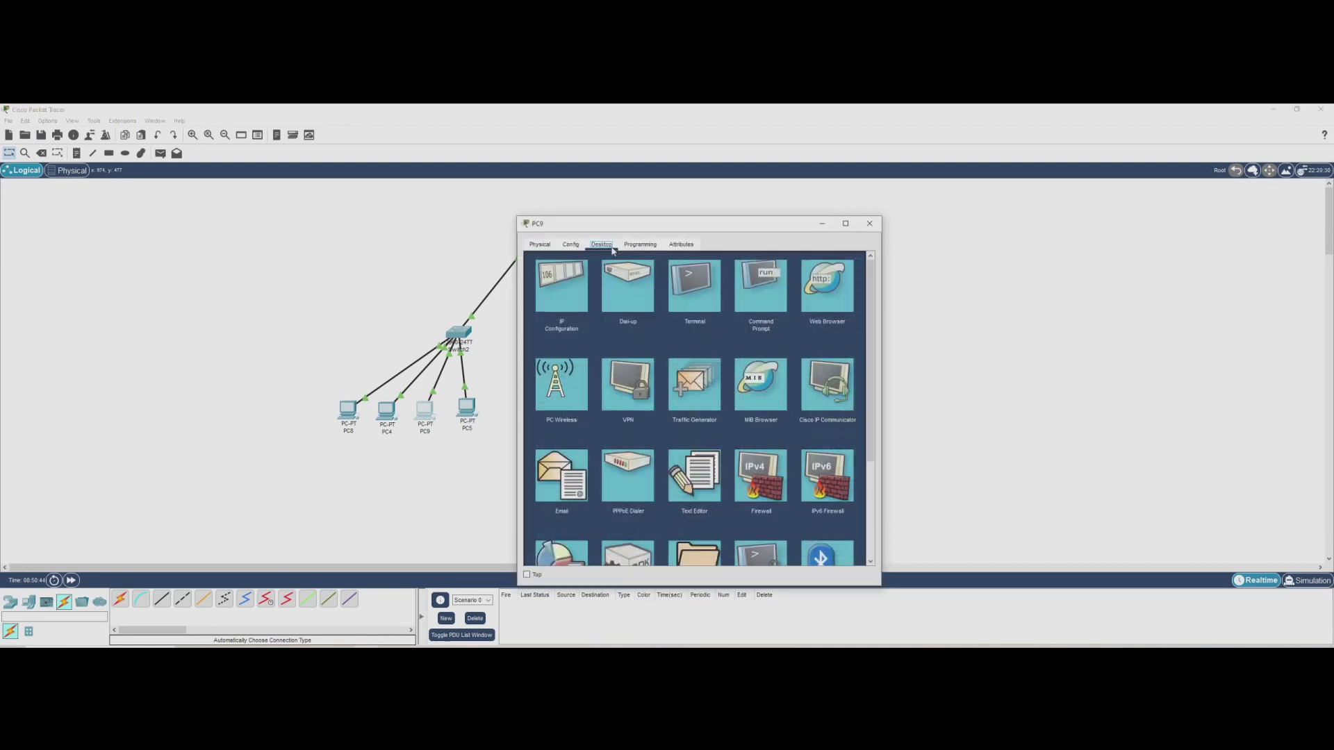
pyautogui.click(566, 309)
pyautogui.click(549, 302)
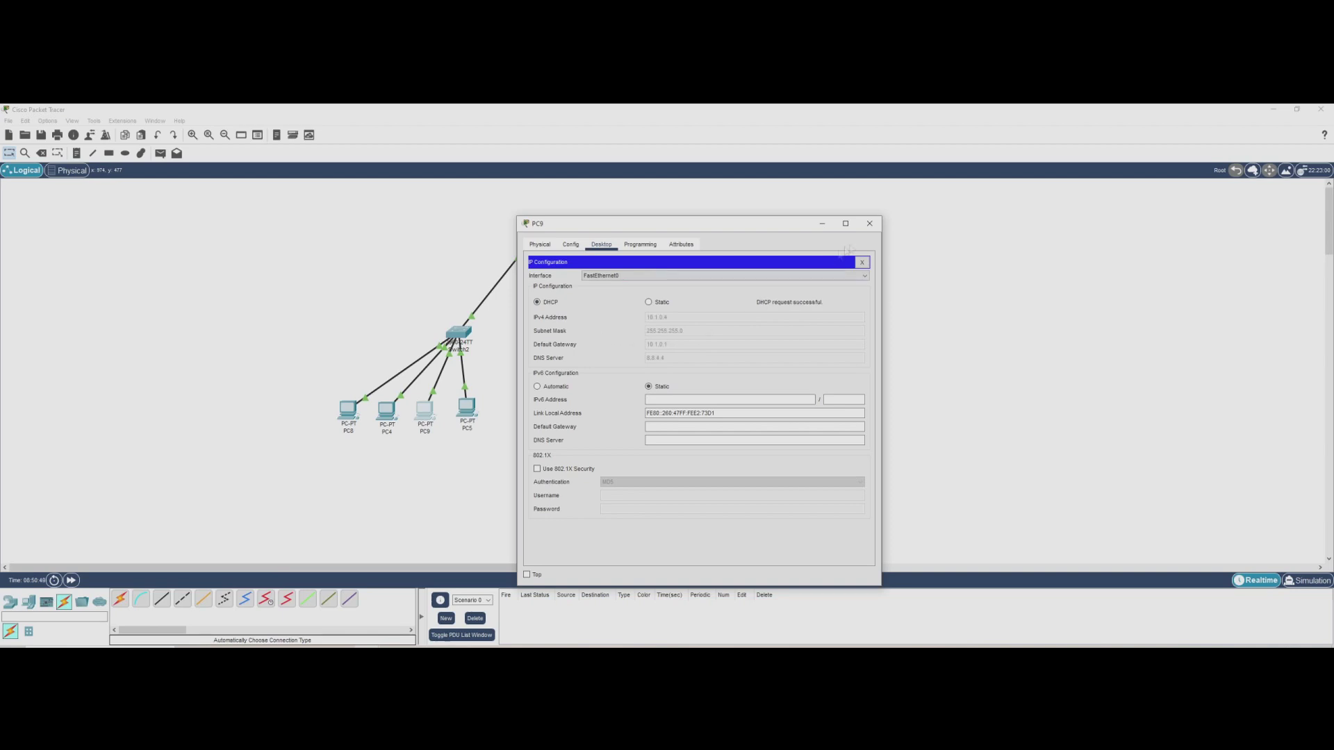
pyautogui.click(869, 223)
pyautogui.click(471, 420)
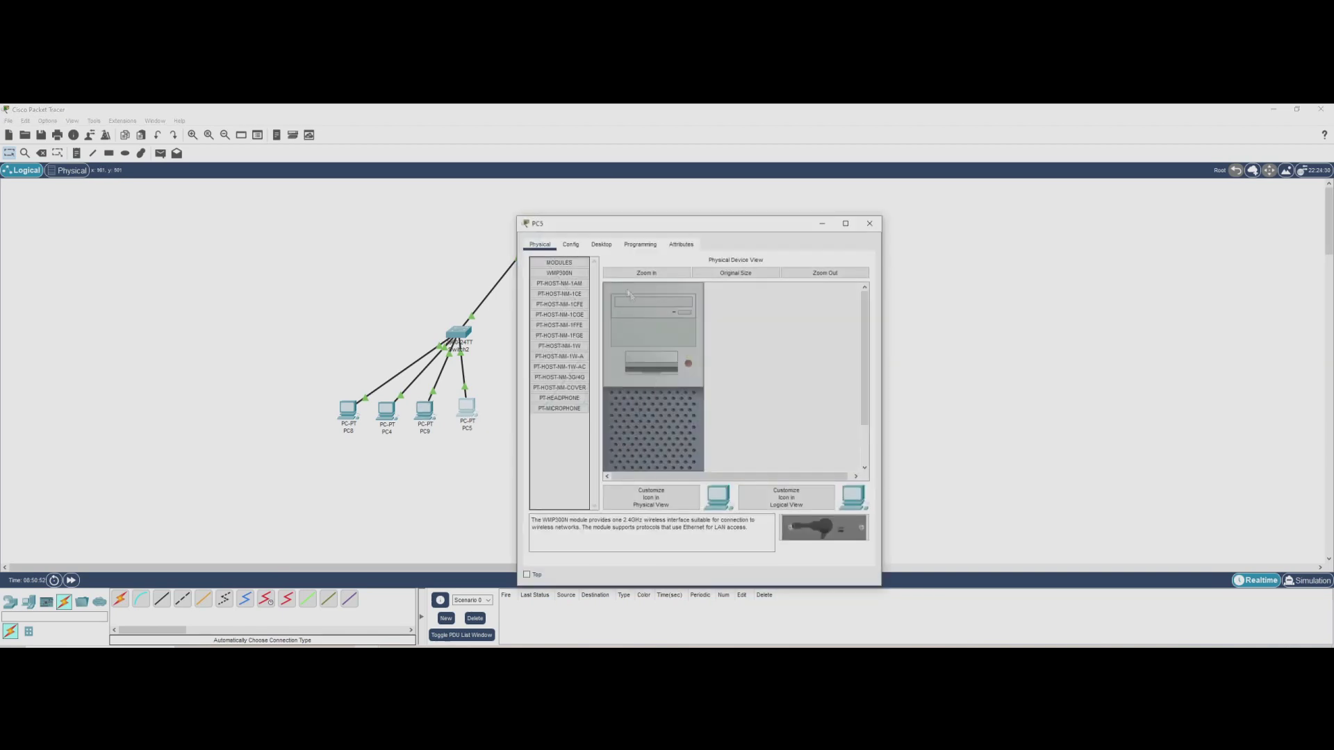
pyautogui.click(602, 244)
pyautogui.click(550, 297)
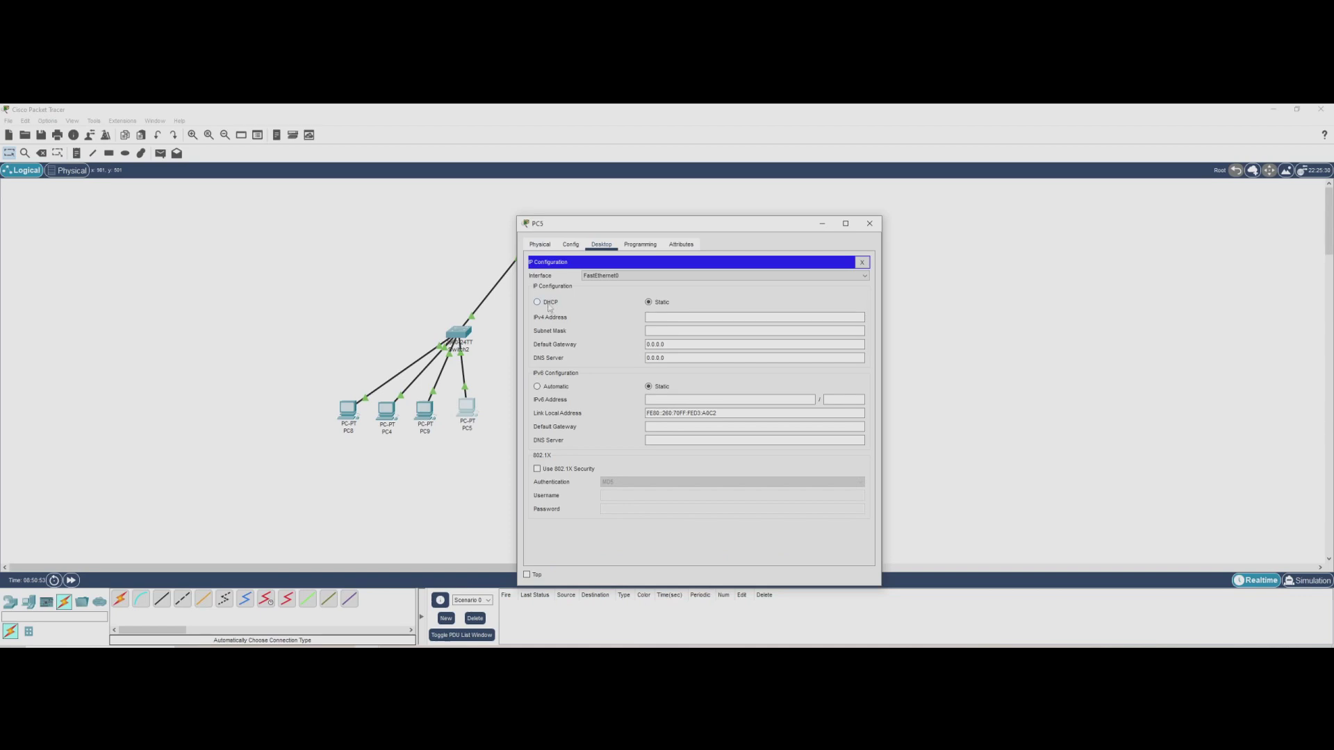
pyautogui.click(550, 303)
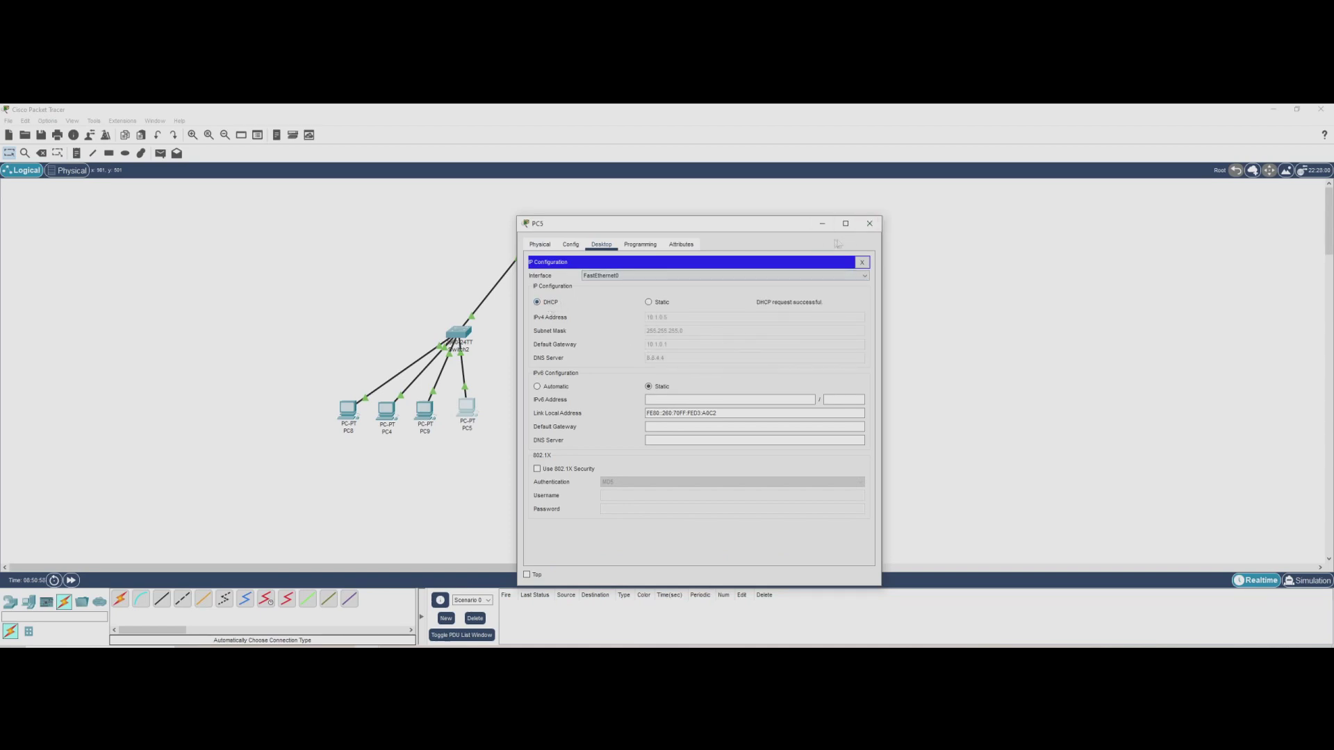
pyautogui.click(869, 223)
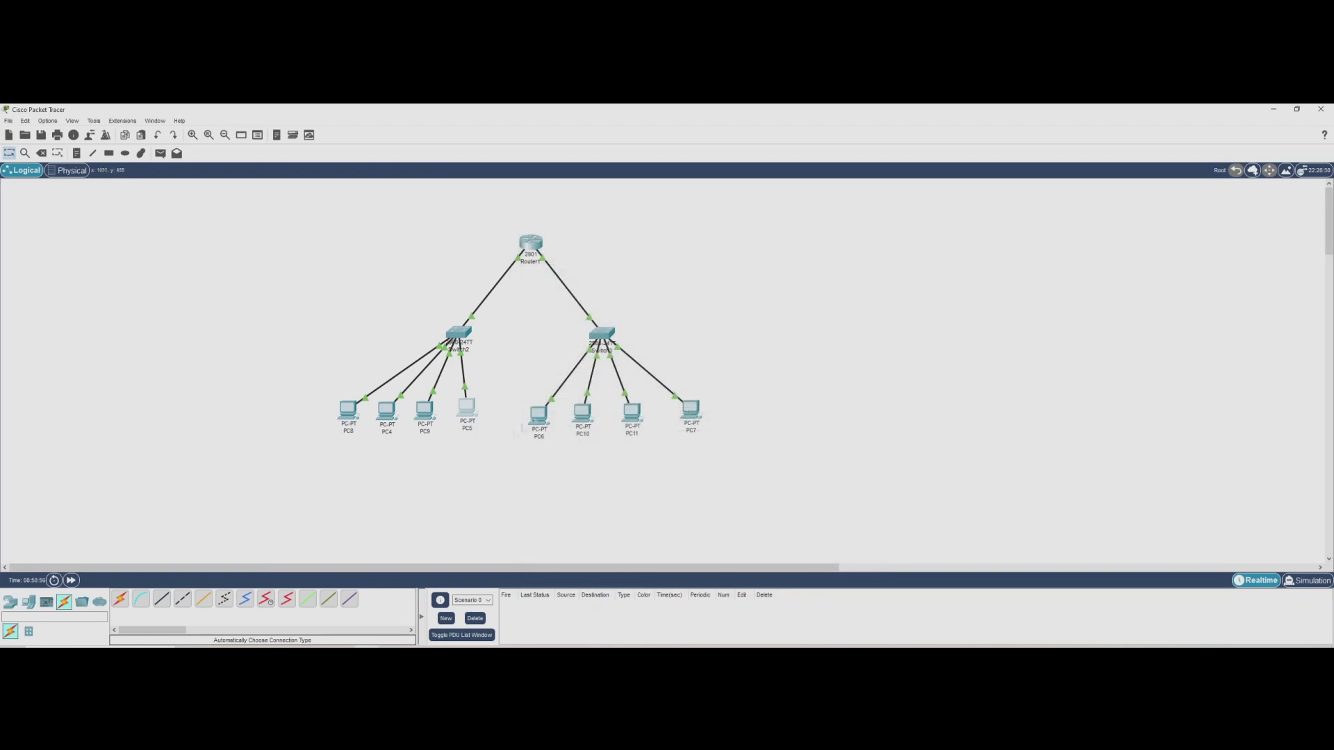
pyautogui.click(539, 415)
# Switch PC6 and PC10 to DHCP, giving PC10 a 10.2.0.x address
pyautogui.click(602, 245)
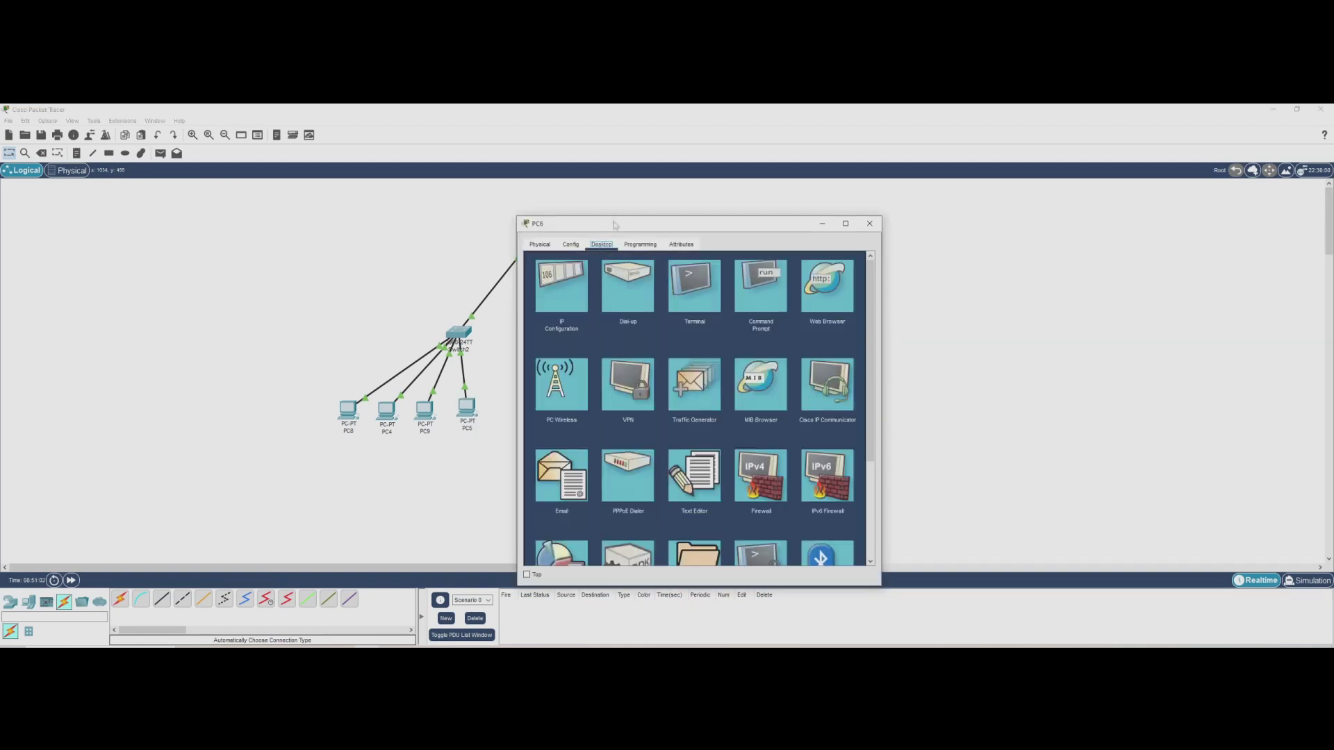
pyautogui.moveTo(615, 225); pyautogui.dragTo(811, 201)
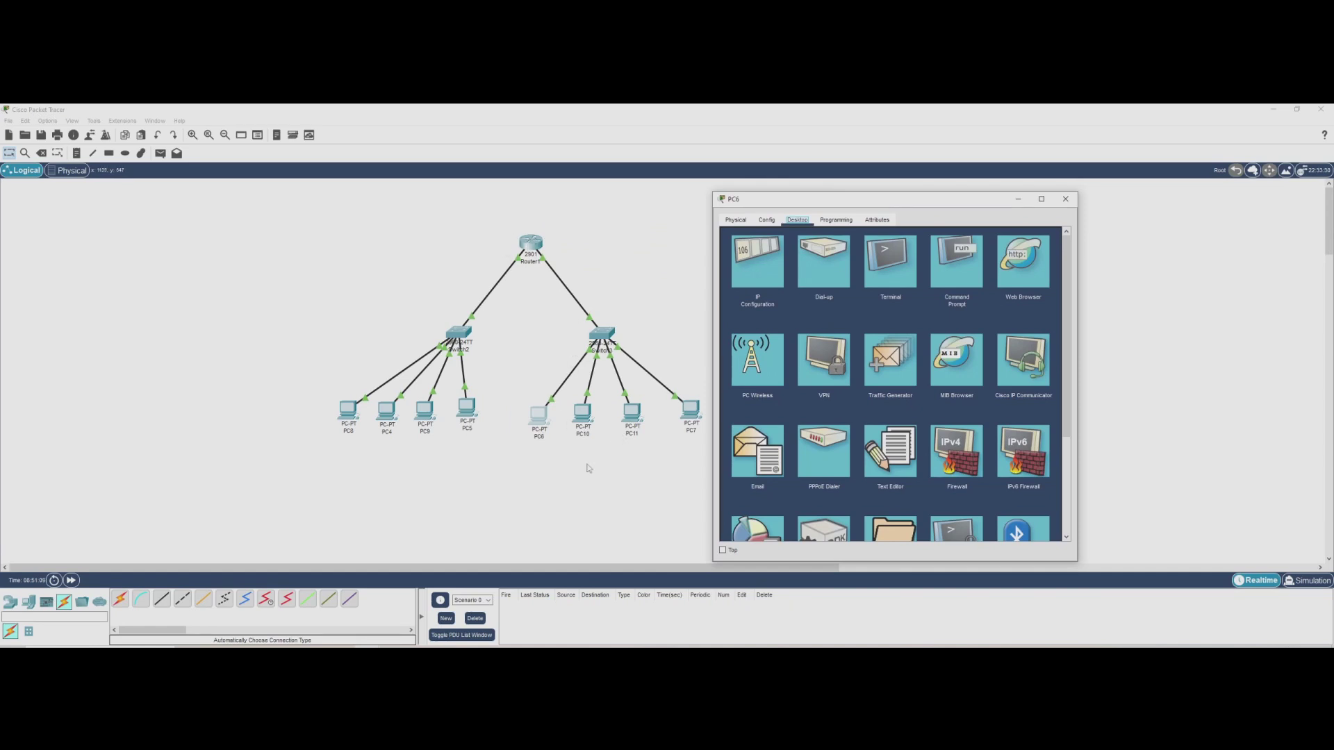
pyautogui.click(762, 290)
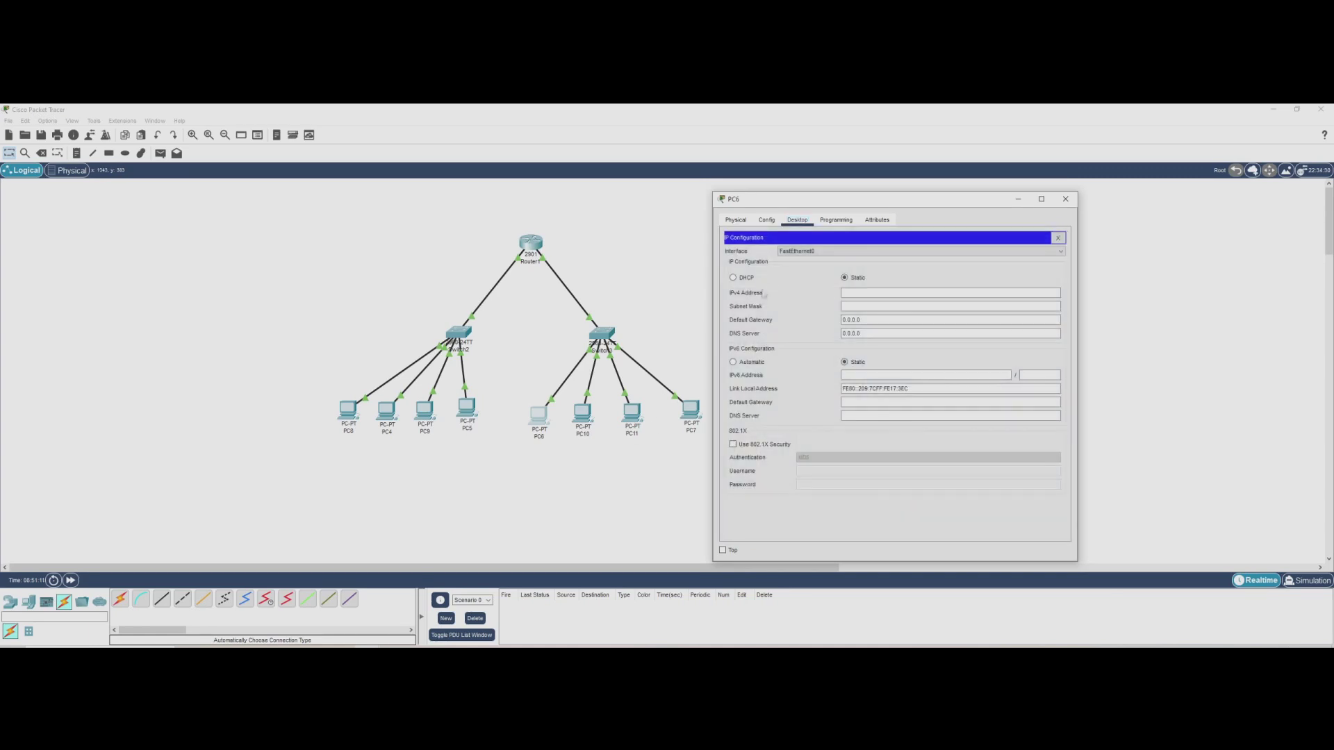
pyautogui.click(734, 278)
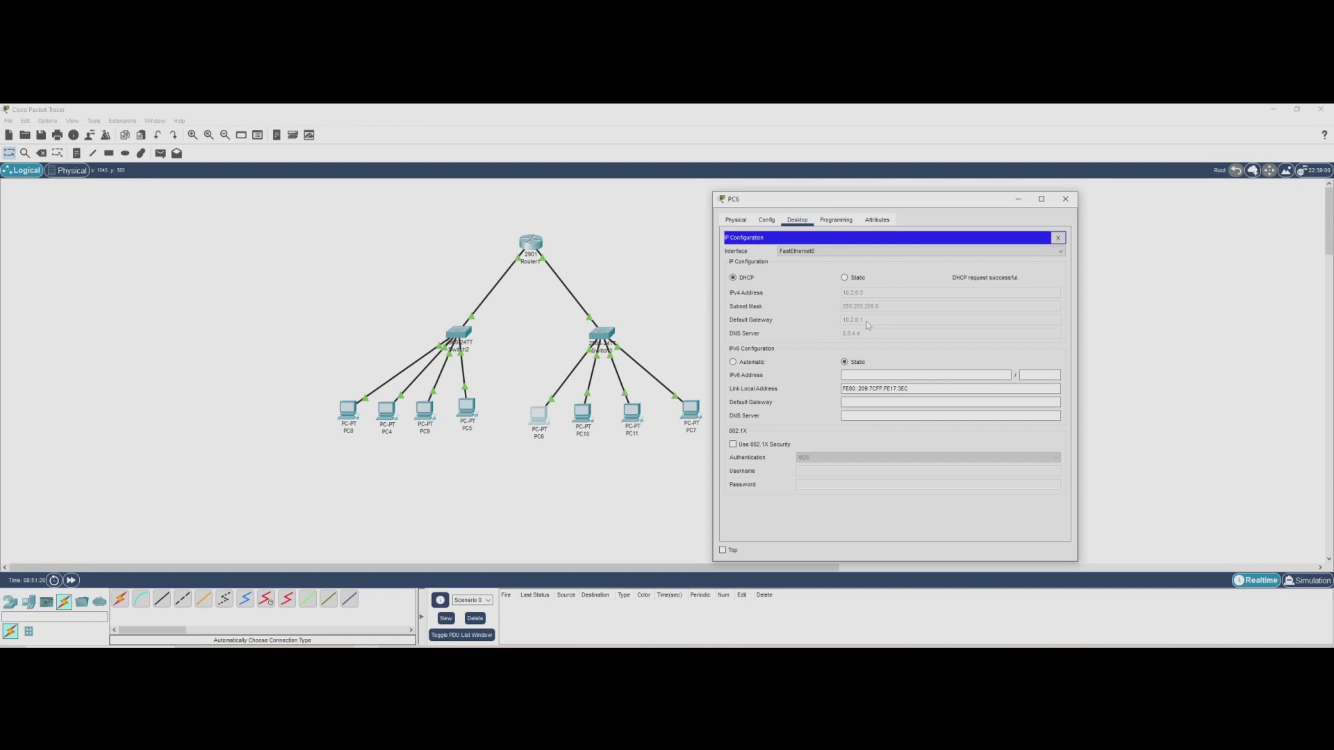
pyautogui.click(582, 413)
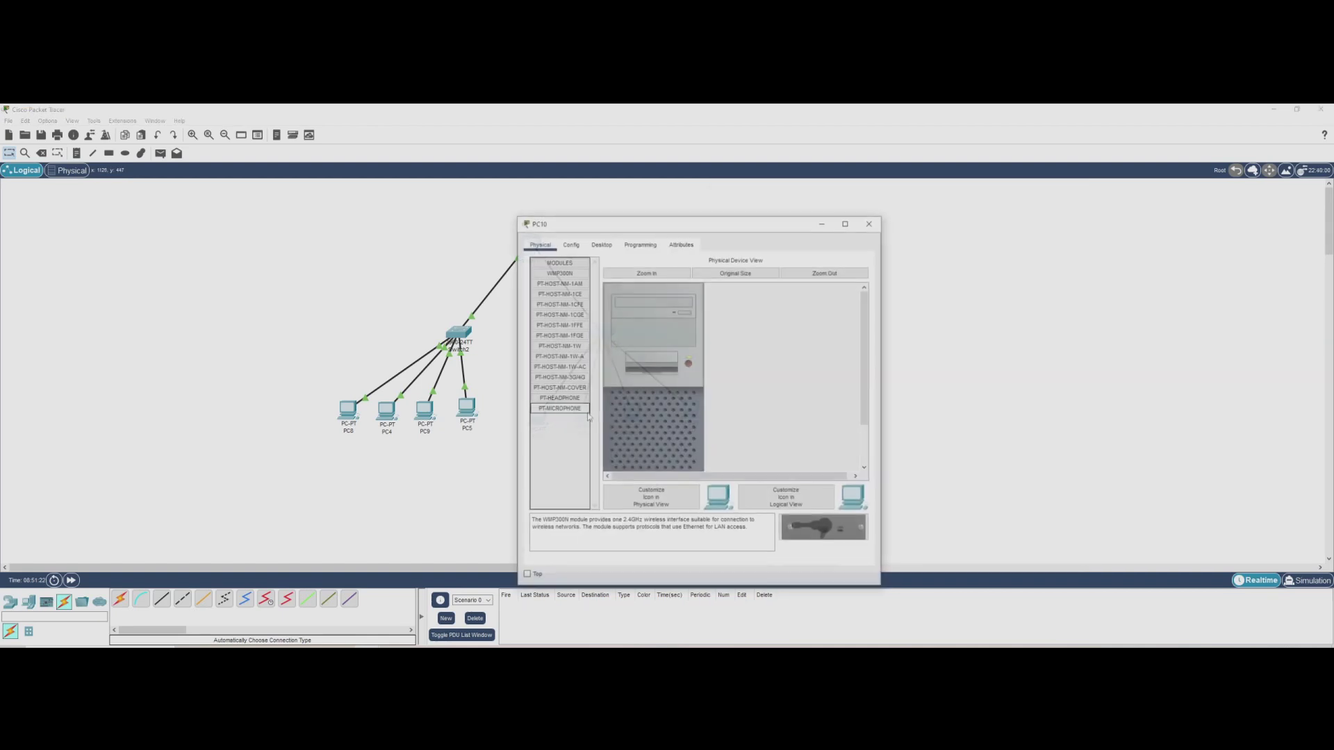
pyautogui.moveTo(631, 227); pyautogui.dragTo(789, 196)
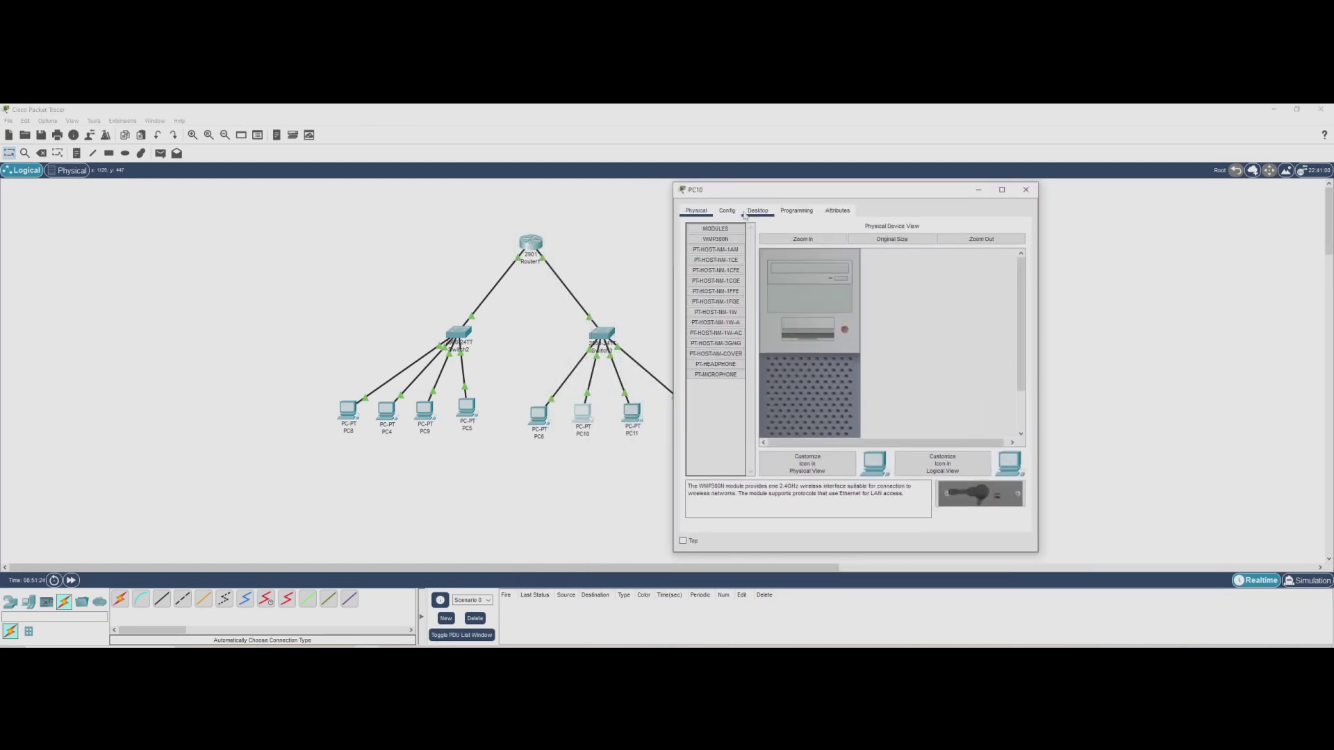
pyautogui.click(757, 212)
pyautogui.click(725, 278)
pyautogui.click(706, 268)
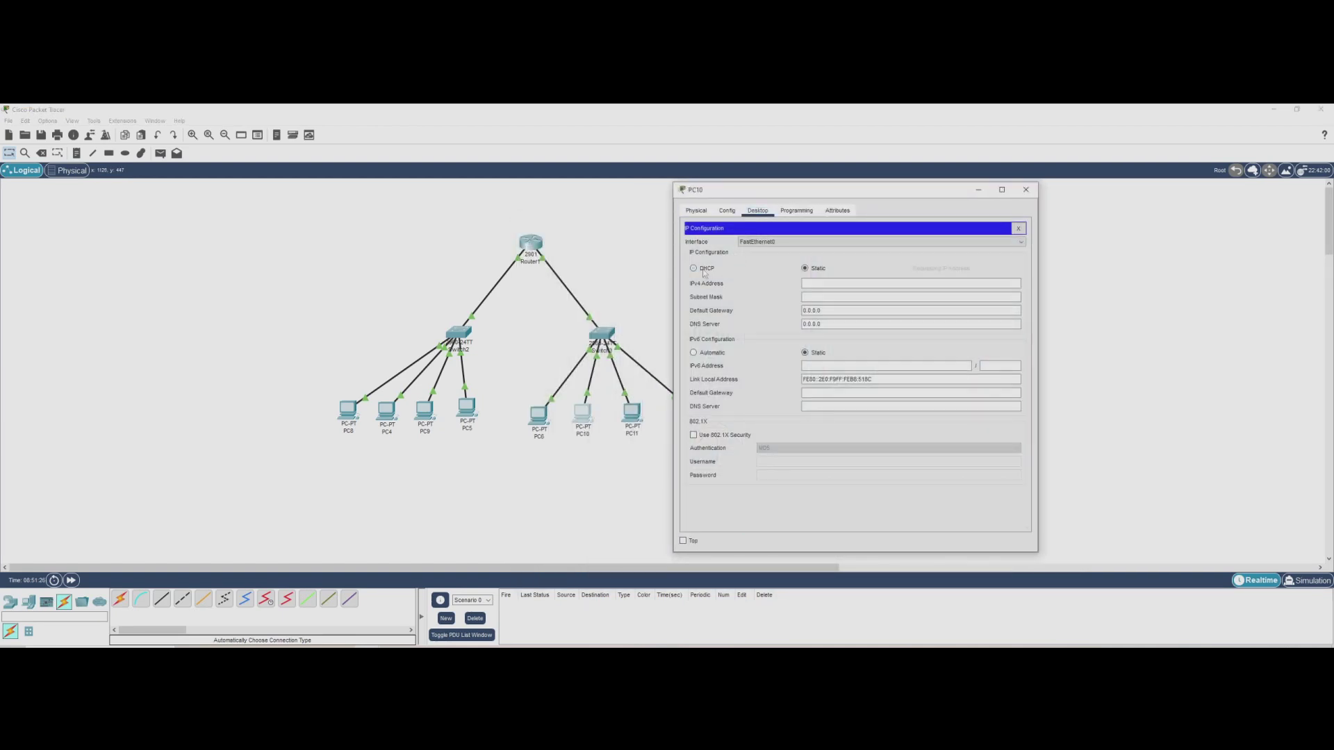
# Switch PC11 and PC7 to DHCP addressing
pyautogui.click(632, 414)
pyautogui.click(601, 245)
pyautogui.click(585, 291)
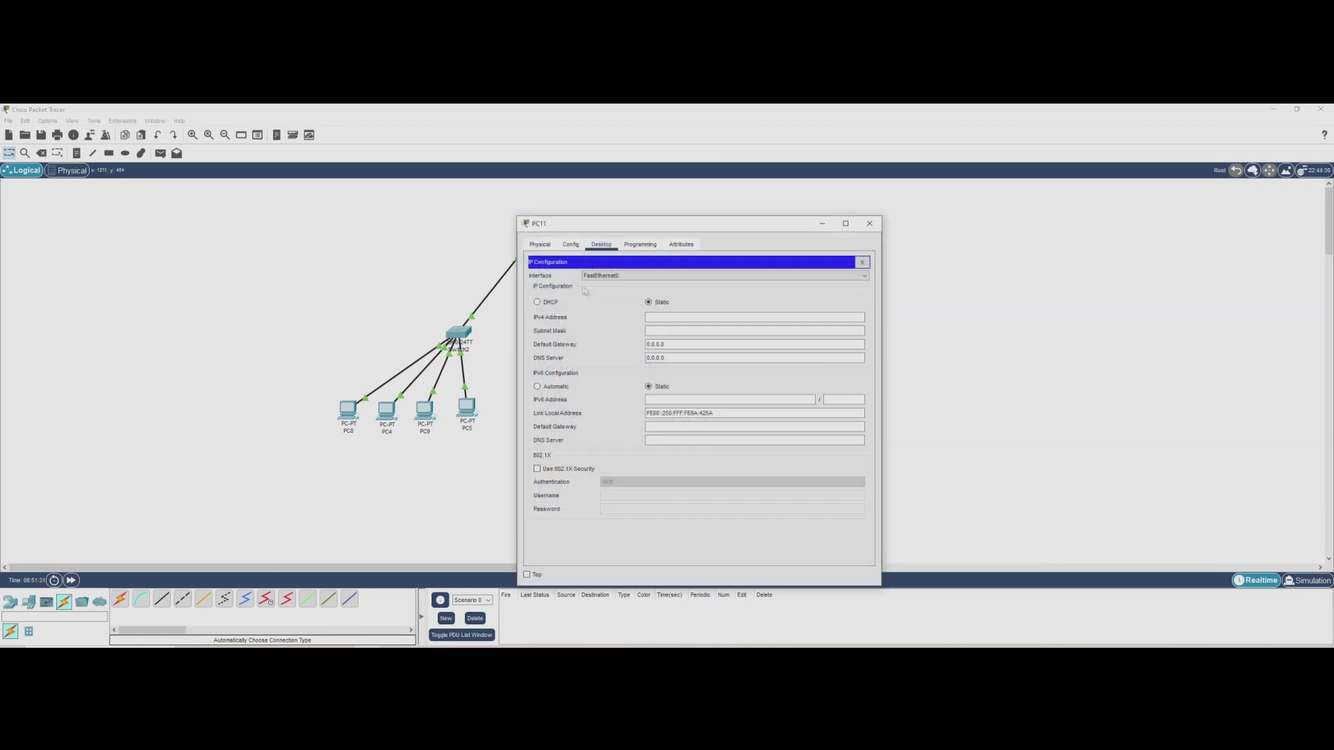
pyautogui.click(538, 302)
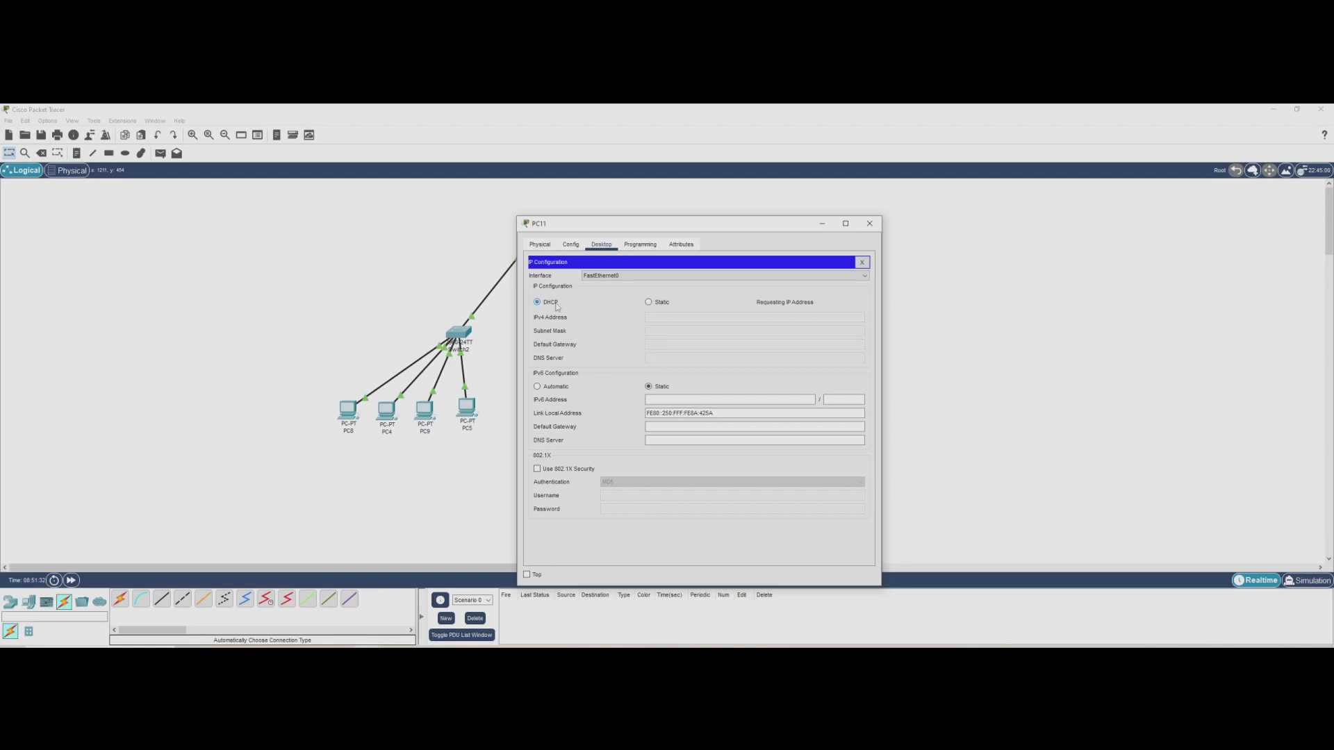
pyautogui.click(869, 223)
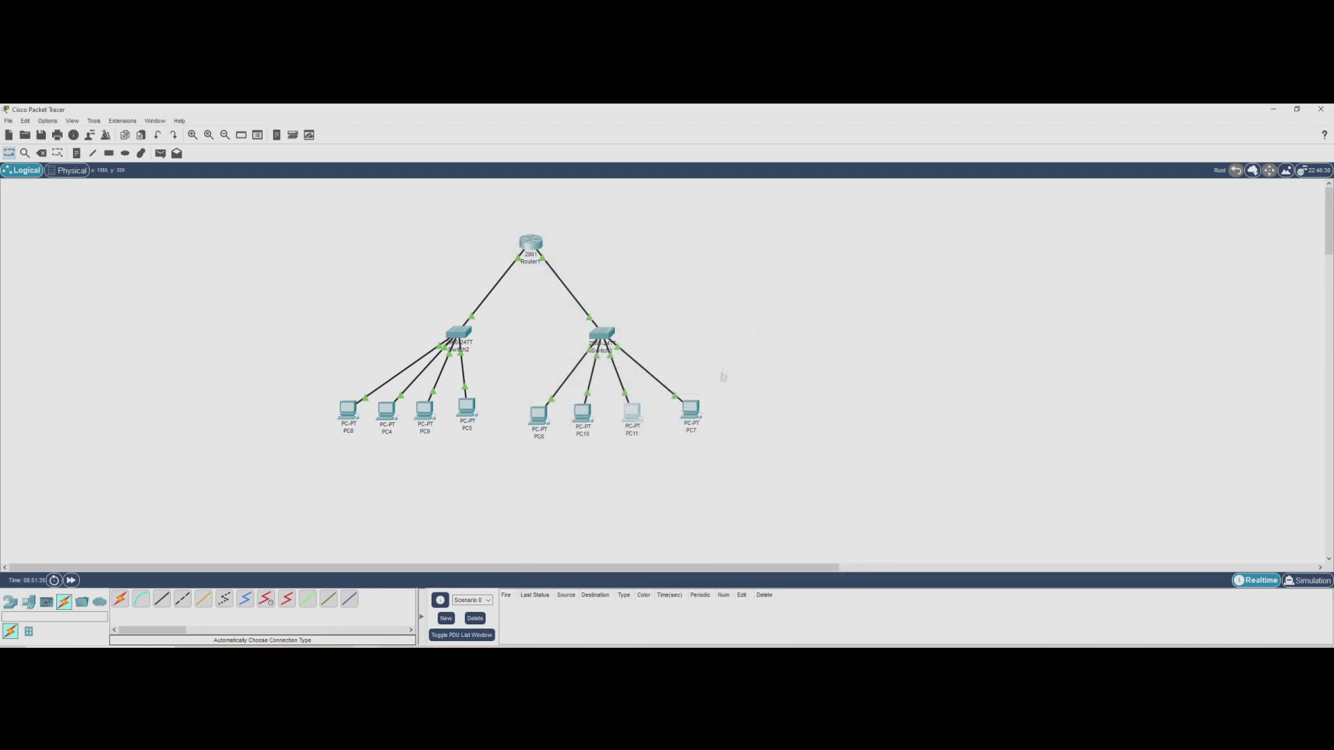
pyautogui.click(695, 412)
pyautogui.click(602, 245)
pyautogui.click(585, 290)
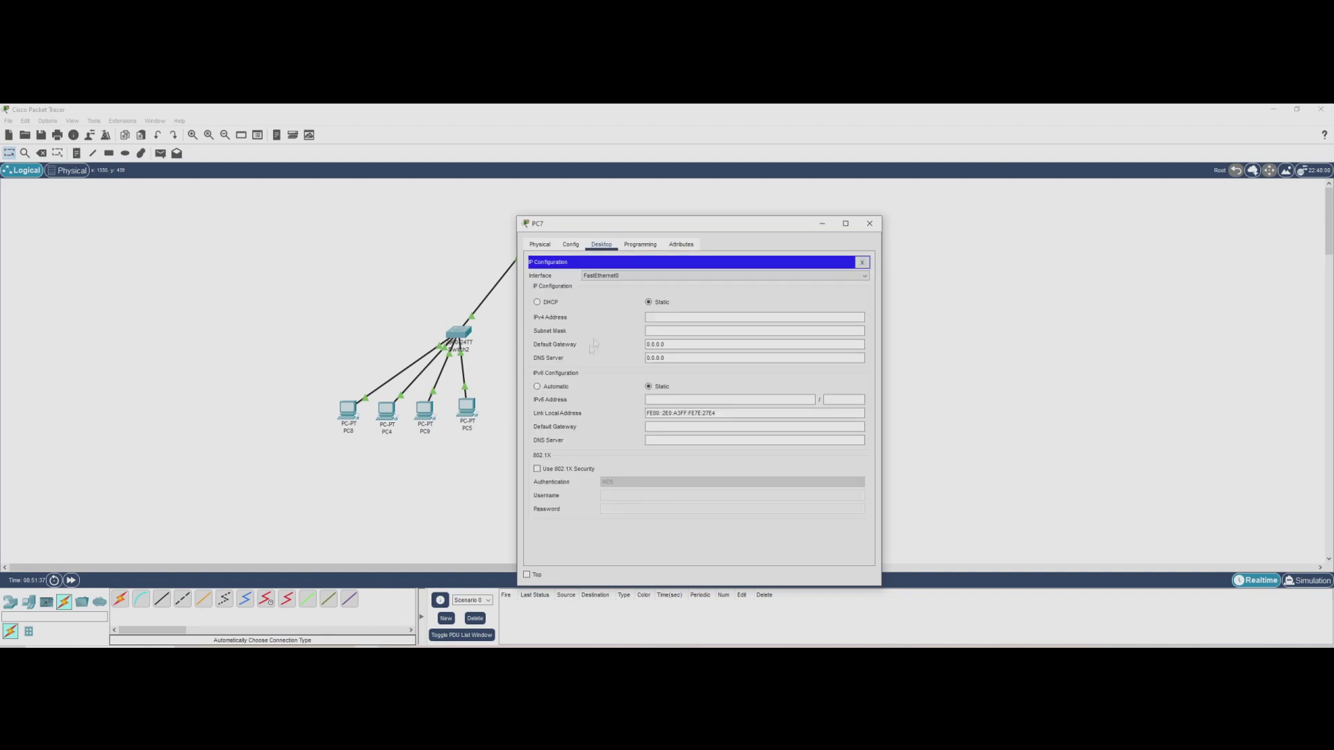
pyautogui.click(549, 303)
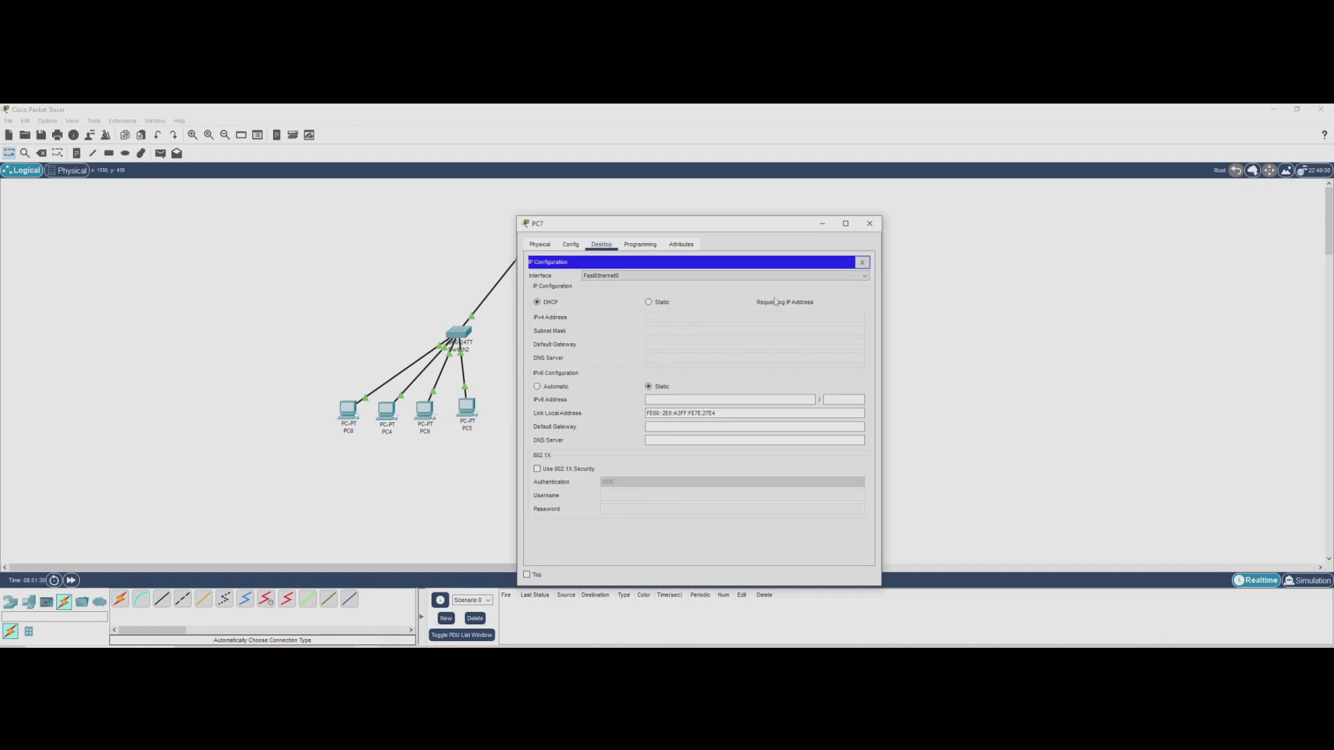
pyautogui.click(869, 223)
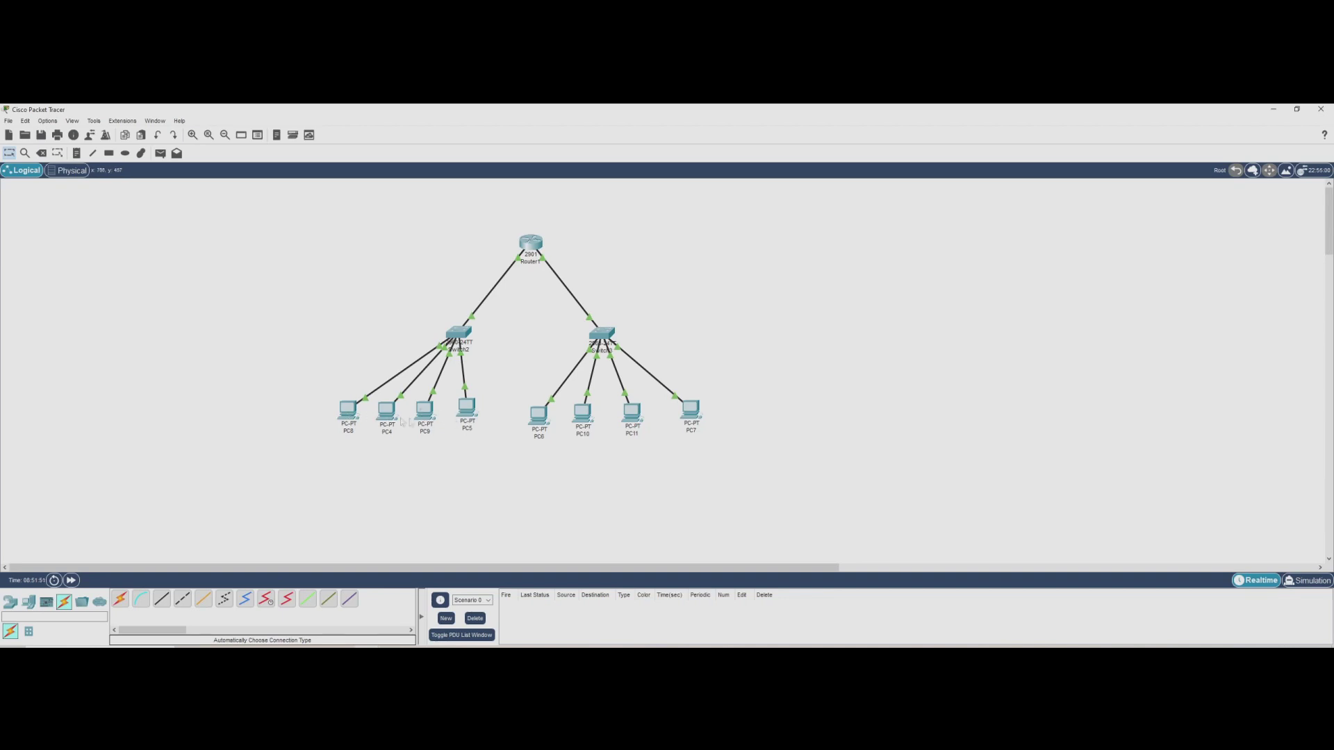
# Send simple test pings from PC8 to PC5 and from PC8 to PC11
pyautogui.click(160, 153)
pyautogui.click(350, 412)
pyautogui.click(475, 419)
pyautogui.click(160, 153)
pyautogui.click(350, 413)
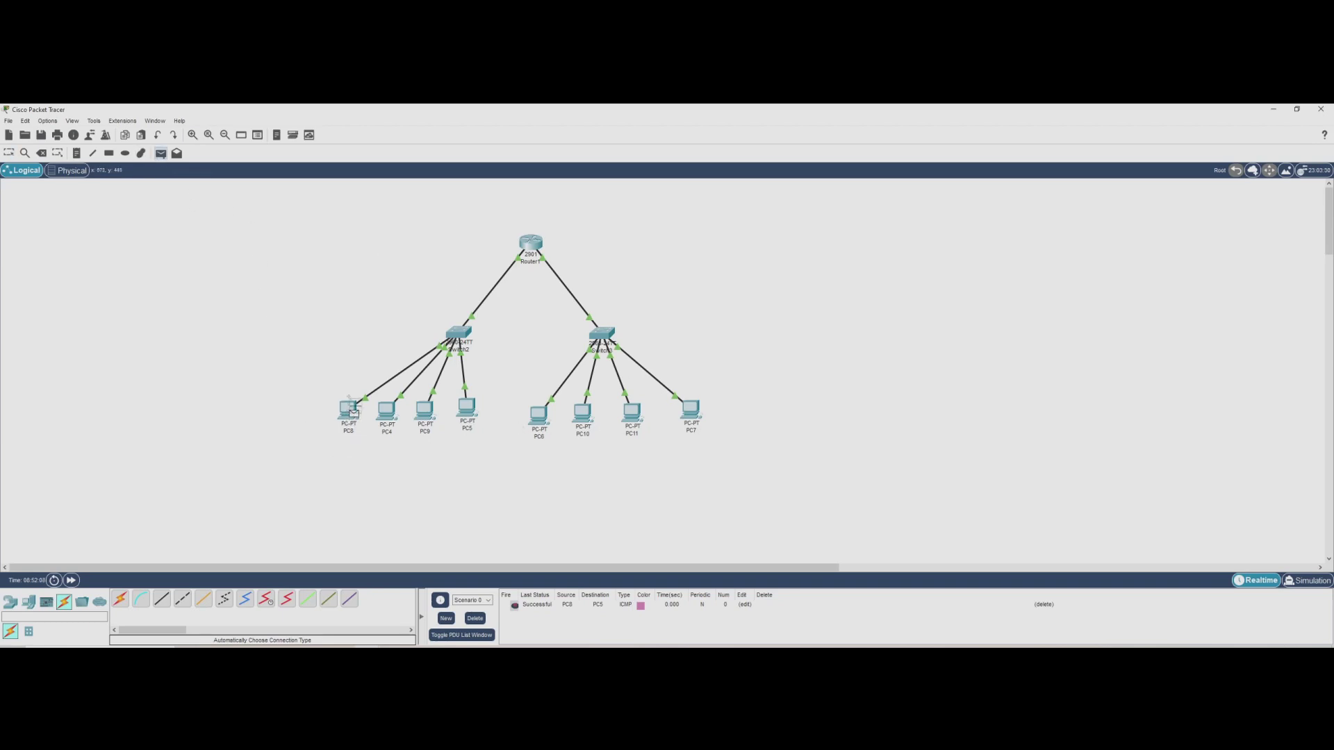
pyautogui.moveTo(639, 422)
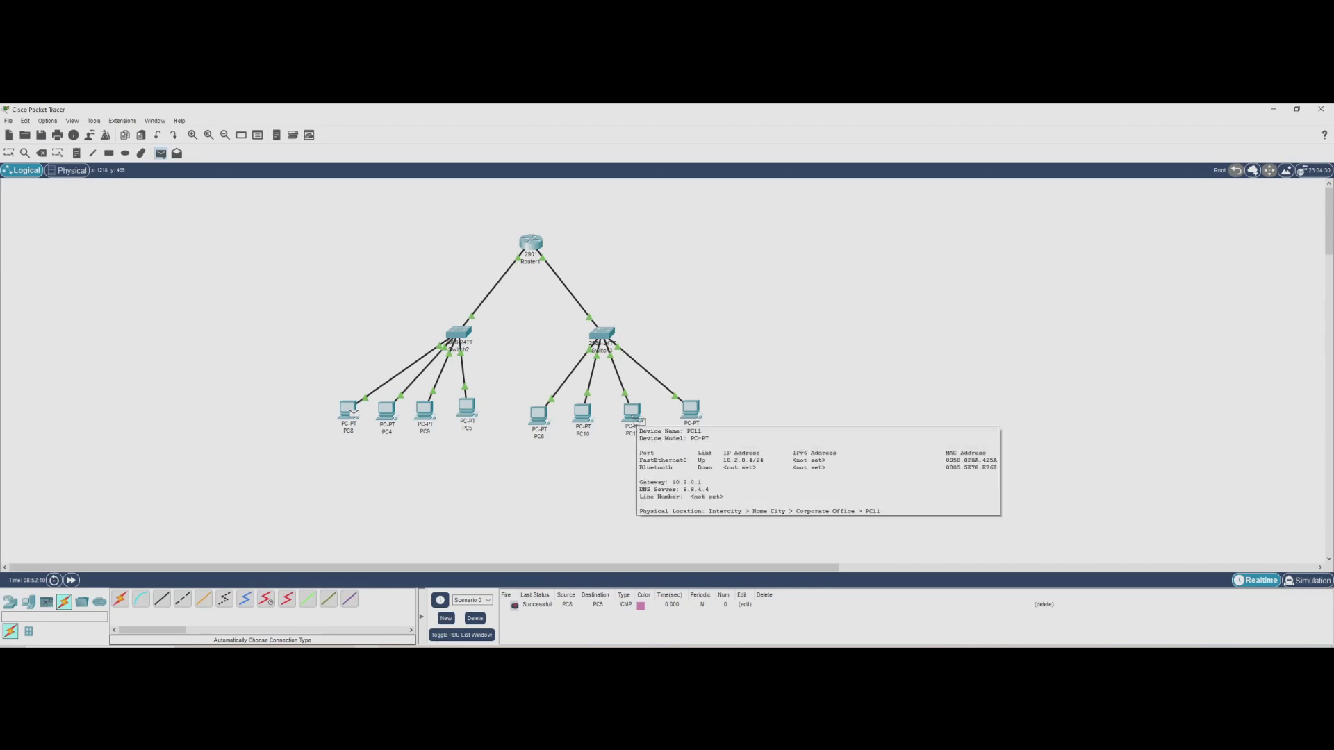
pyautogui.click(638, 422)
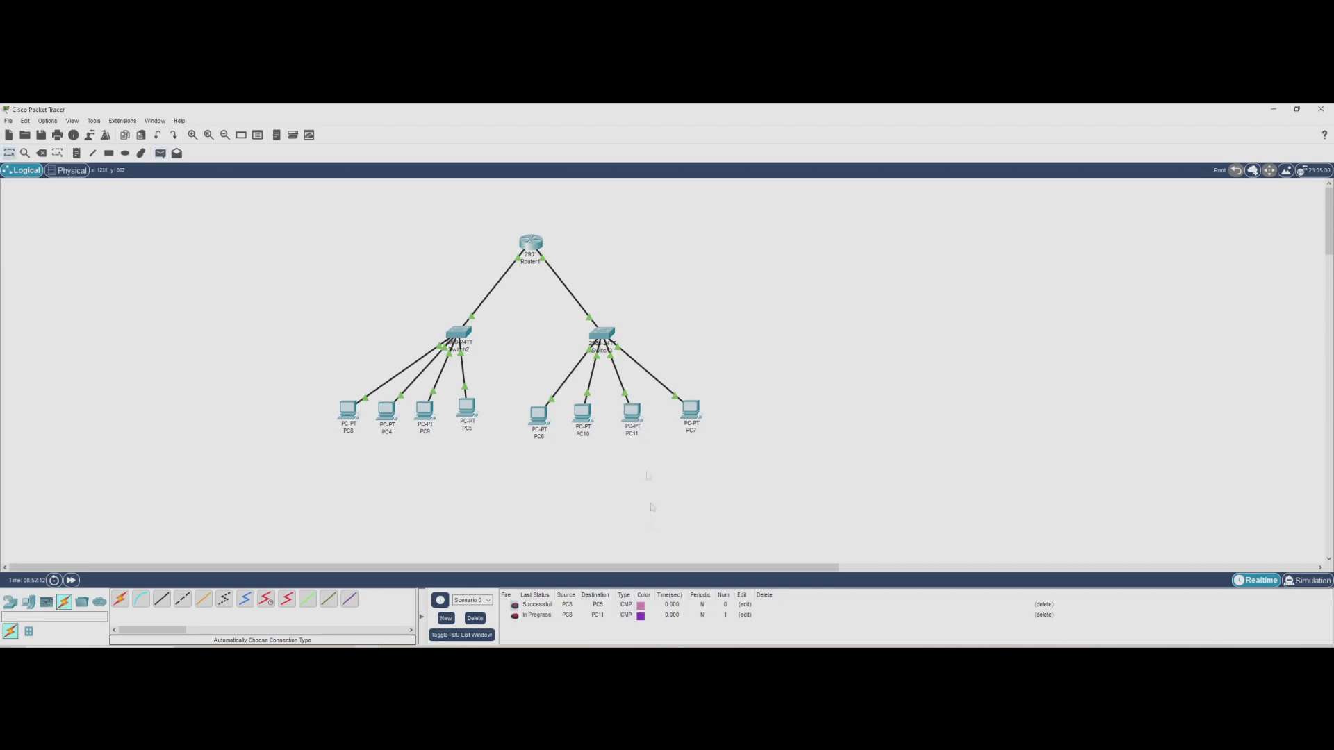
# Repeat the PC8 to PC11 ping, then delete all ping results from the list
pyautogui.click(160, 153)
pyautogui.click(353, 416)
pyautogui.click(633, 414)
pyautogui.click(475, 619)
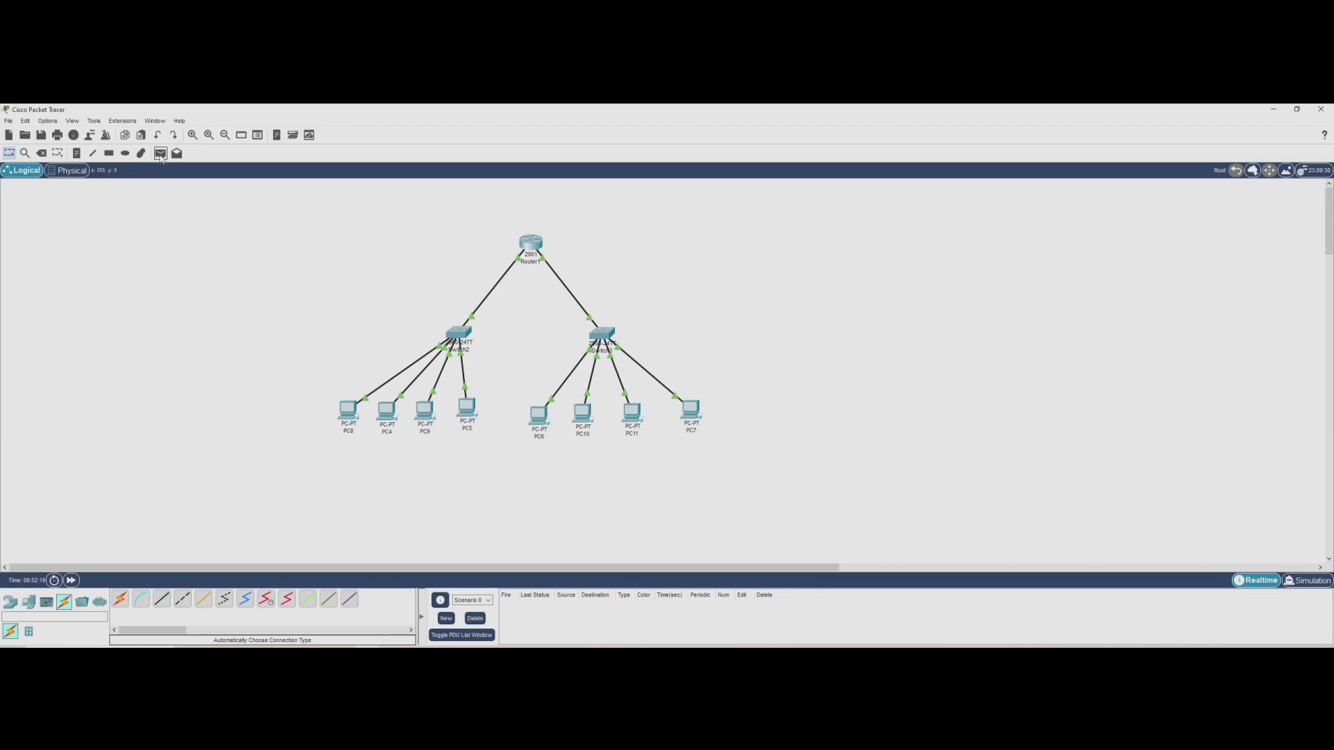
# Send test pings PC4 to PC7, PC8 to PC7, and PC4 to PC7 again
pyautogui.click(161, 152)
pyautogui.click(387, 414)
pyautogui.click(691, 410)
pyautogui.click(161, 153)
pyautogui.click(347, 411)
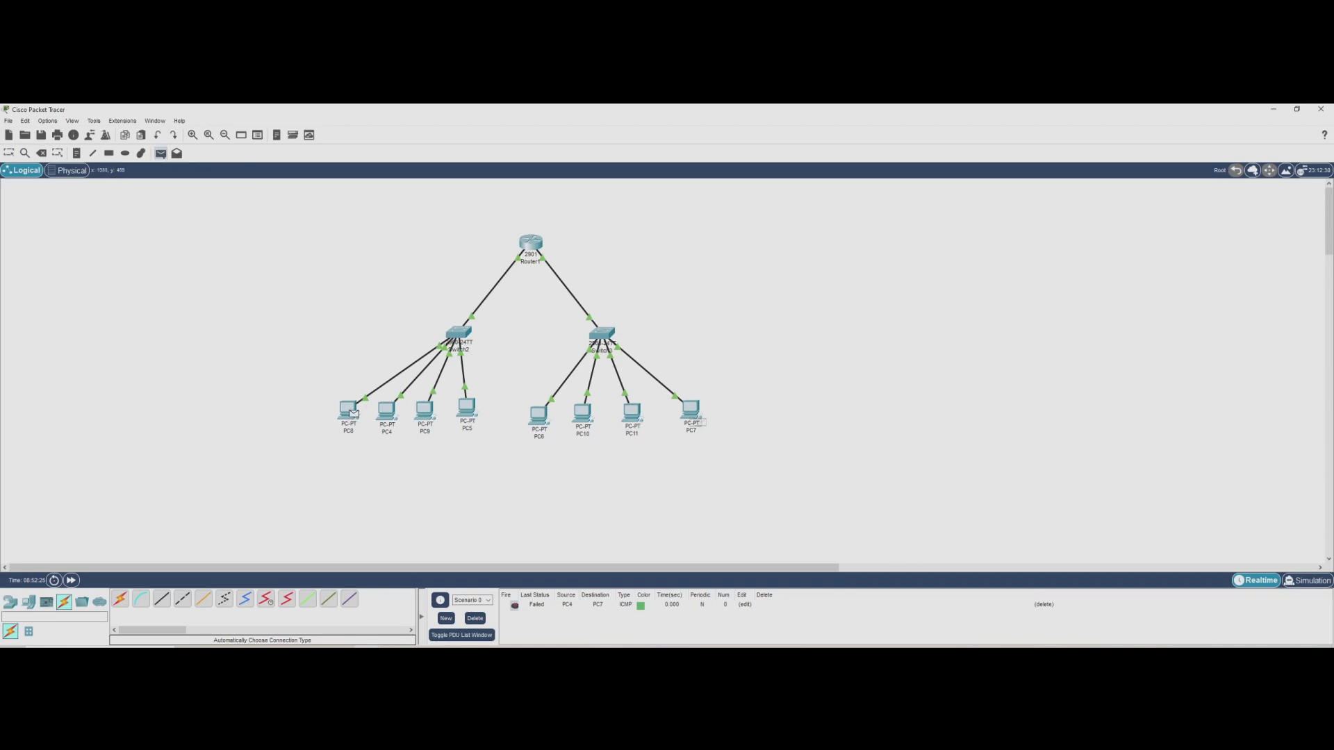
pyautogui.click(690, 410)
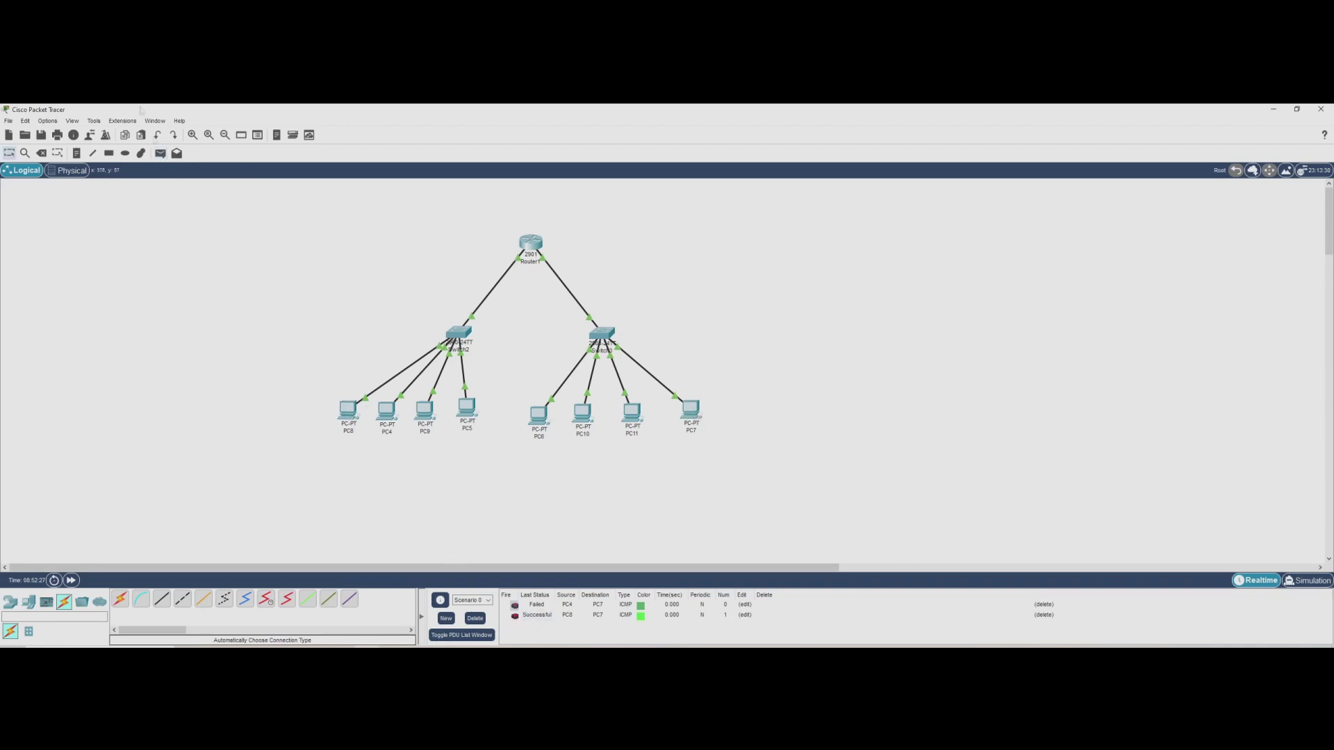
pyautogui.click(160, 154)
pyautogui.click(387, 412)
pyautogui.click(691, 410)
# Ping PC6 from PC9, then delete all ping results from the list
pyautogui.click(160, 154)
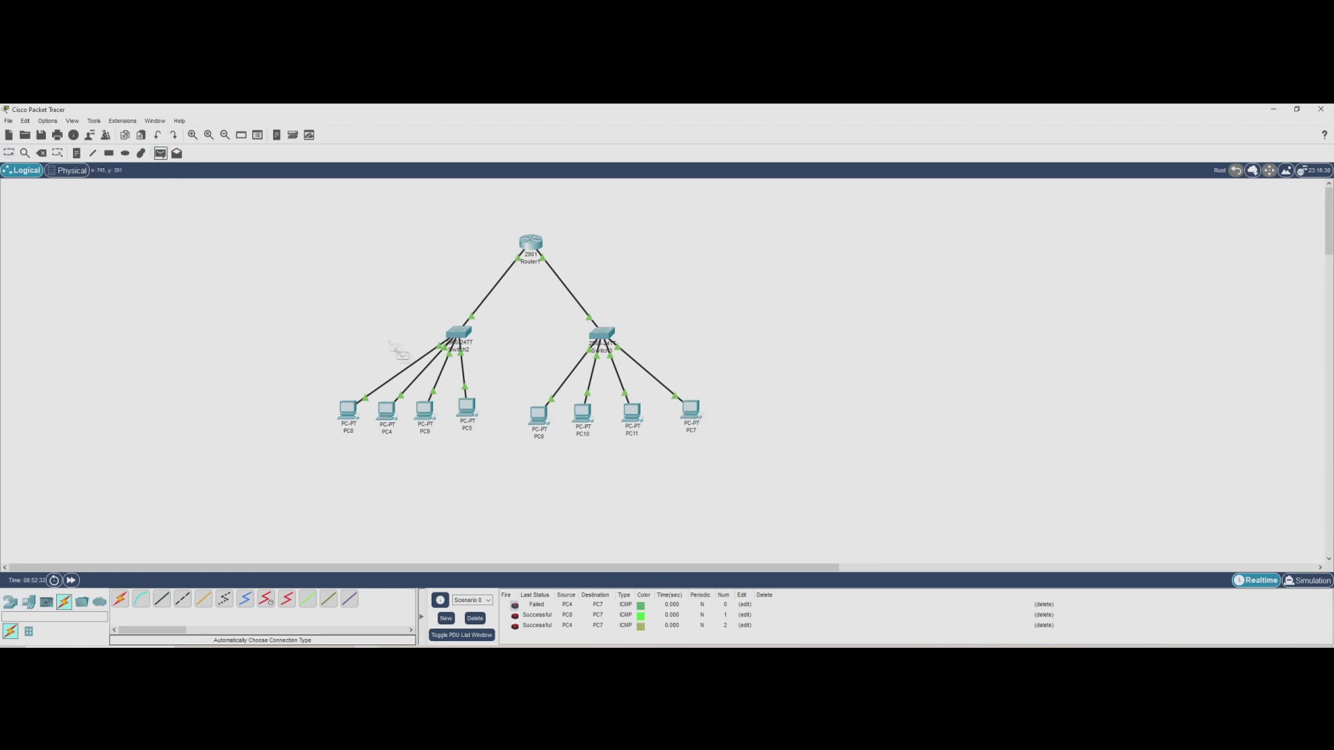
pyautogui.click(426, 411)
pyautogui.click(546, 420)
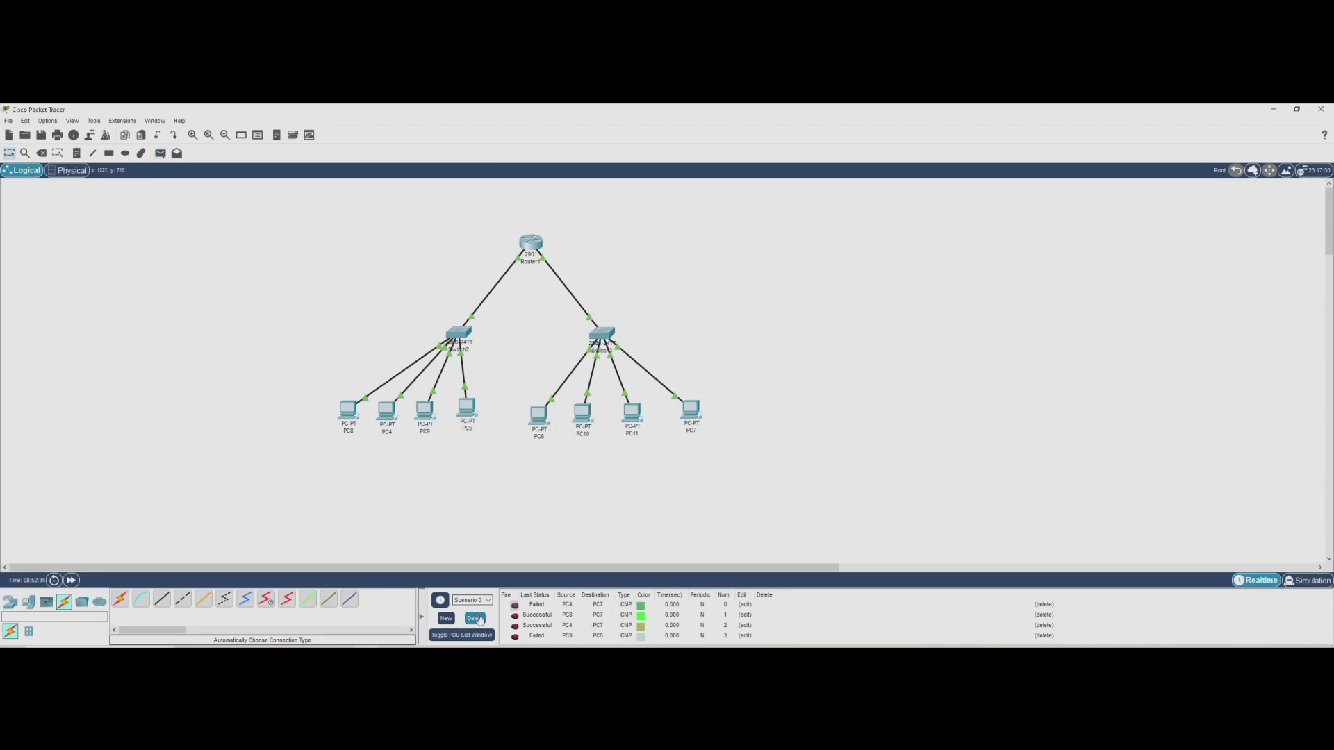
pyautogui.click(476, 619)
# Send test pings PC8 to PC6, PC4 to PC11, PC9 to PC10, then delete them
pyautogui.click(160, 153)
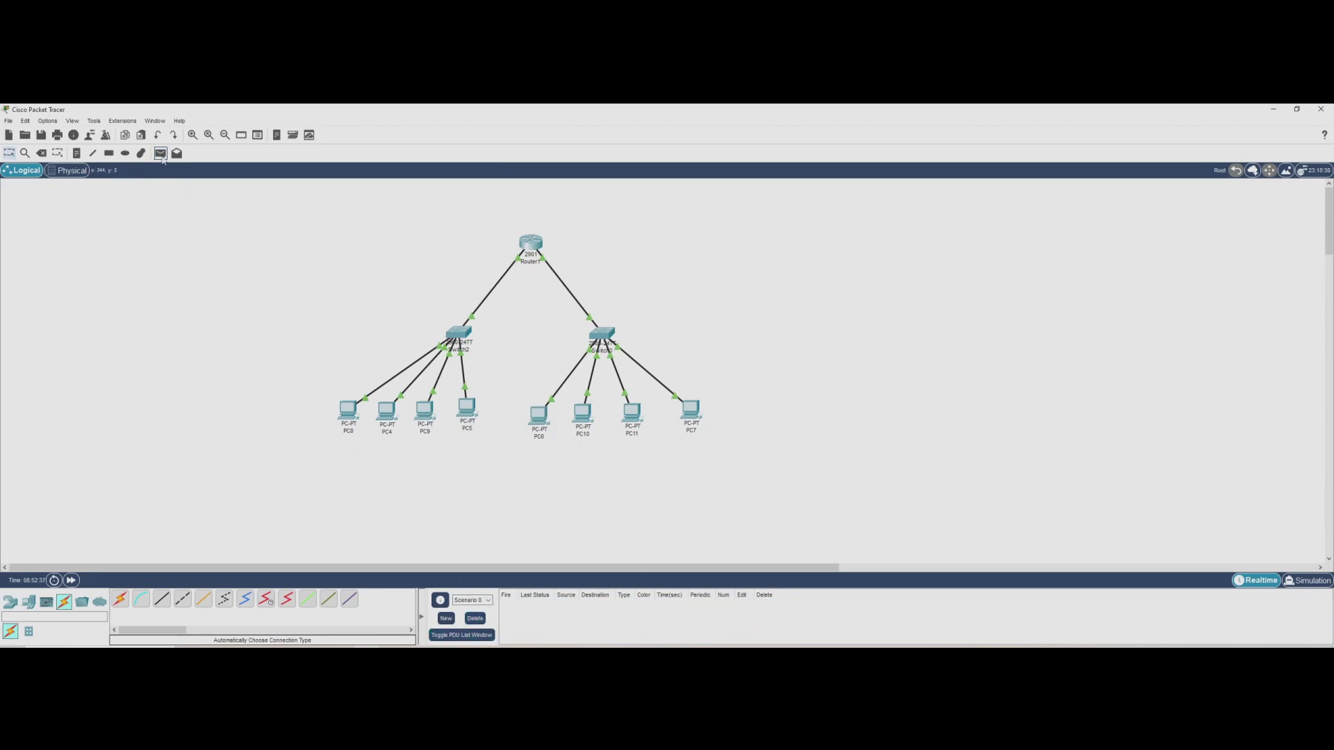
pyautogui.click(351, 411)
pyautogui.click(538, 415)
pyautogui.click(160, 153)
pyautogui.click(391, 416)
pyautogui.click(632, 415)
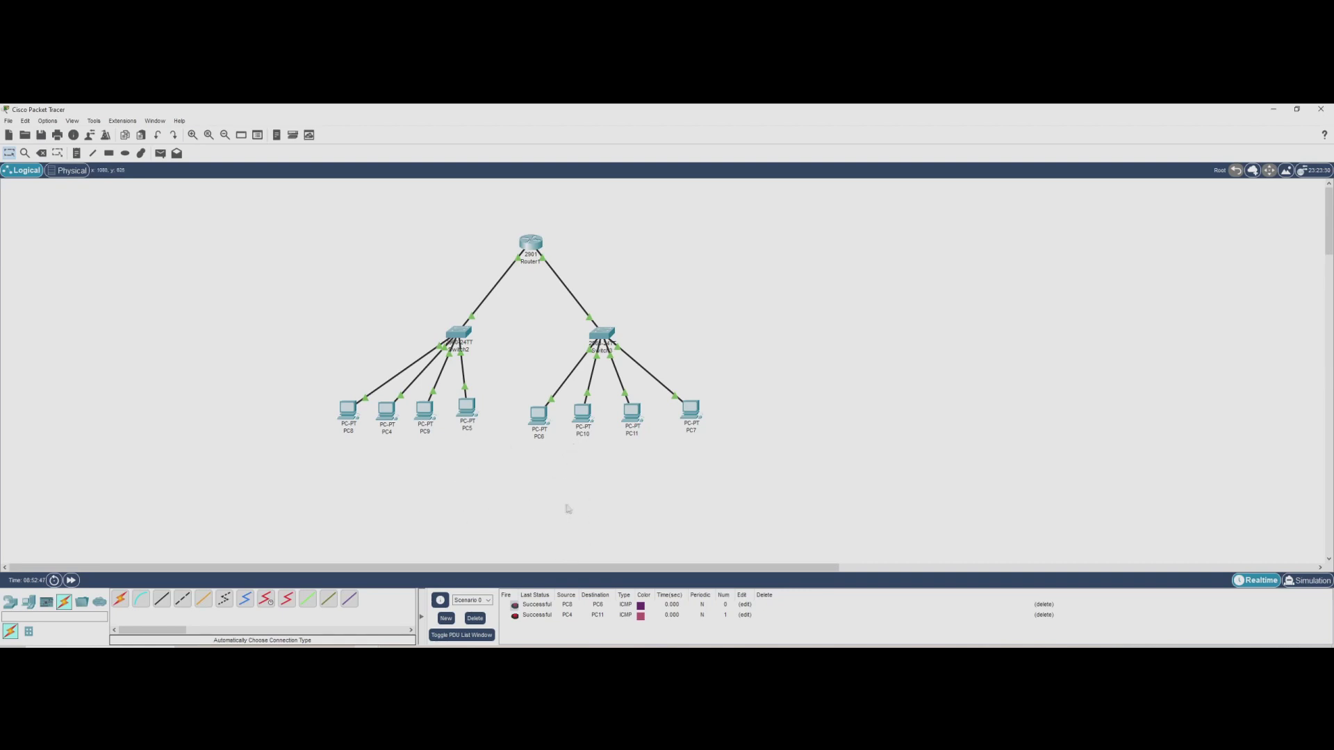
pyautogui.click(160, 153)
pyautogui.click(426, 410)
pyautogui.click(582, 413)
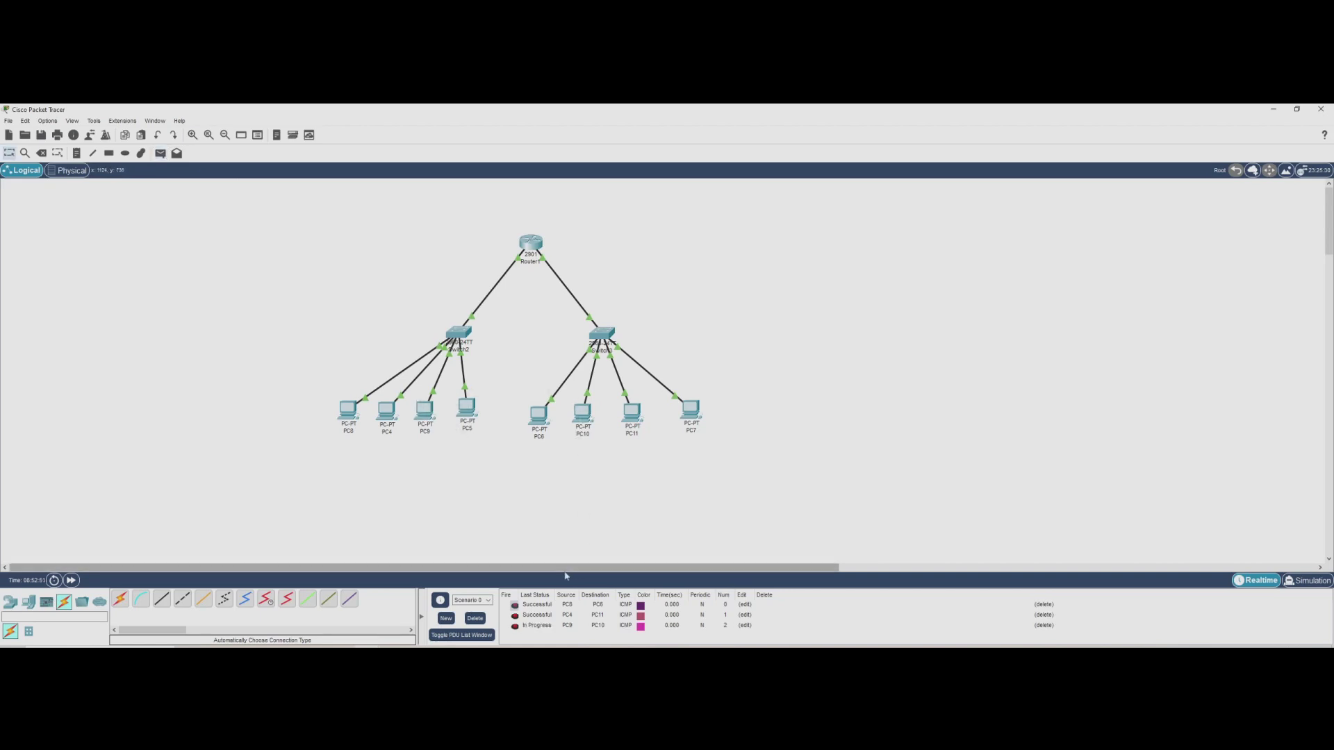
pyautogui.click(475, 618)
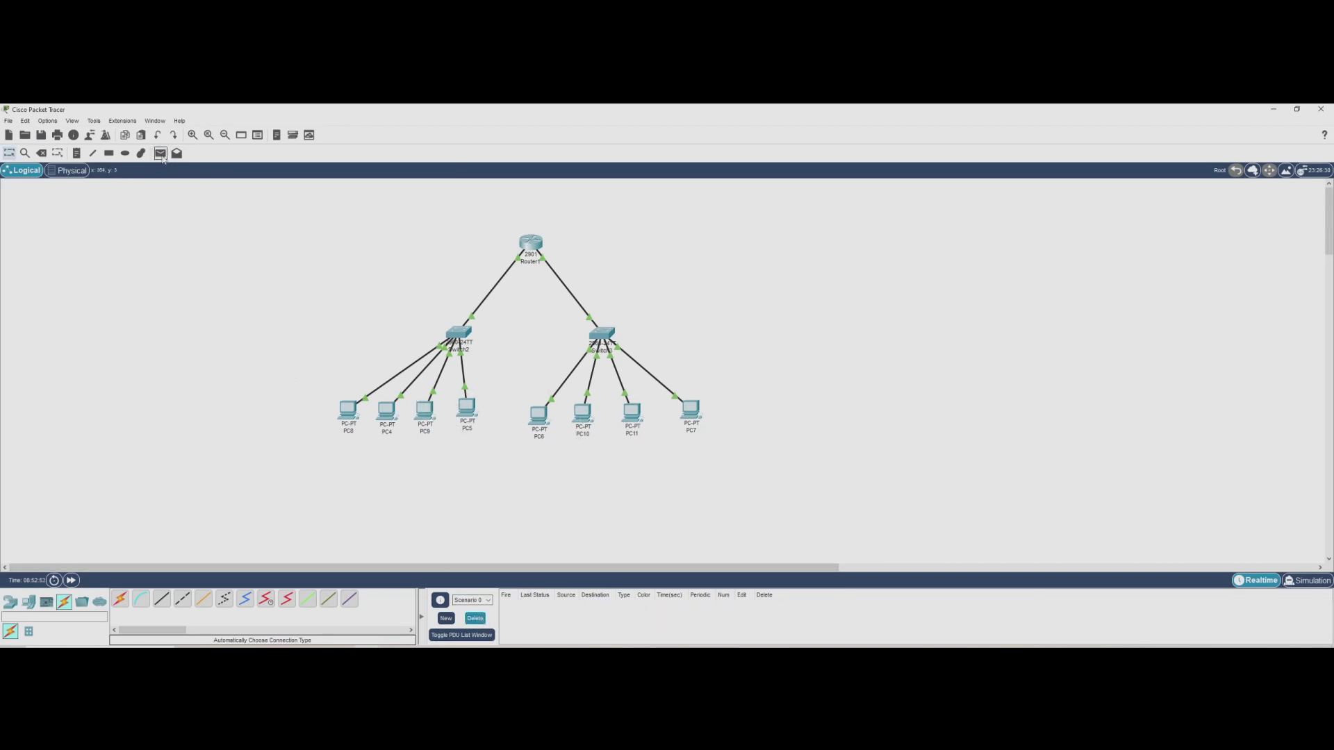
# Send a simple test ping from PC4 to PC10
pyautogui.click(161, 152)
pyautogui.click(386, 411)
pyautogui.click(582, 414)
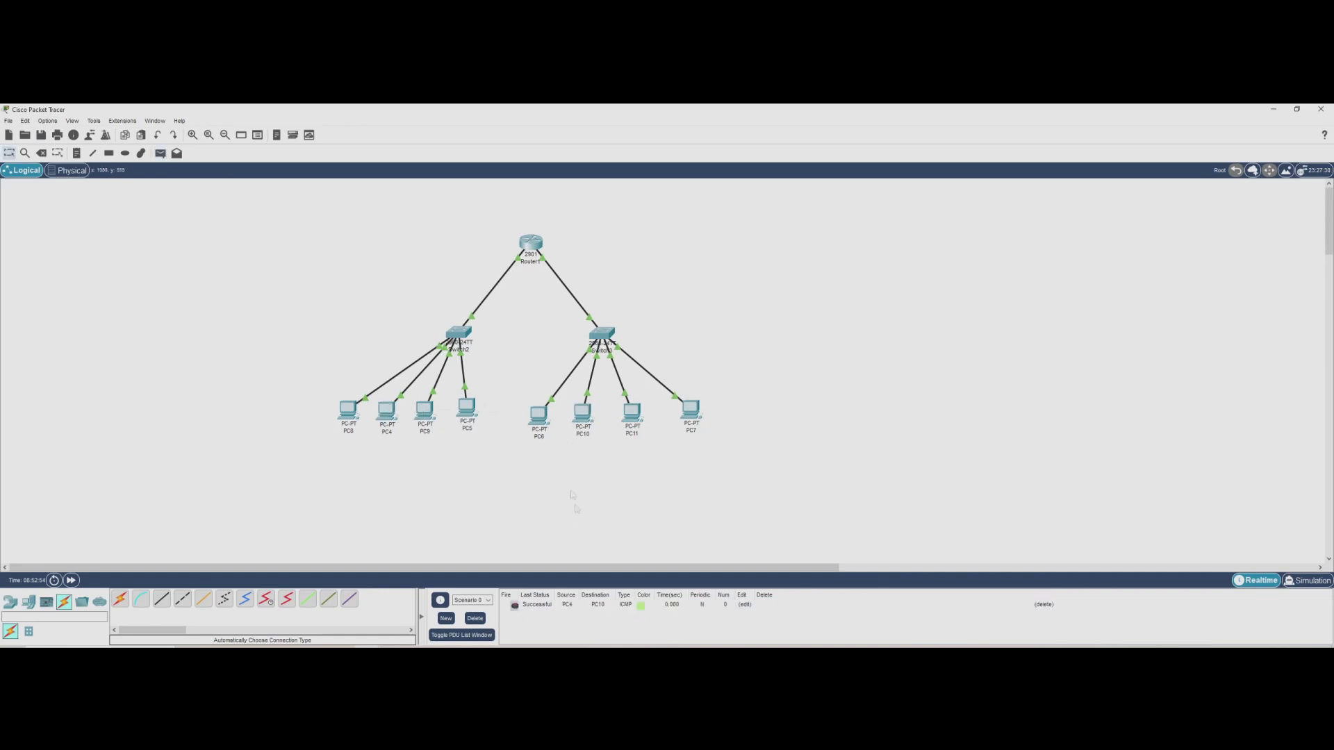